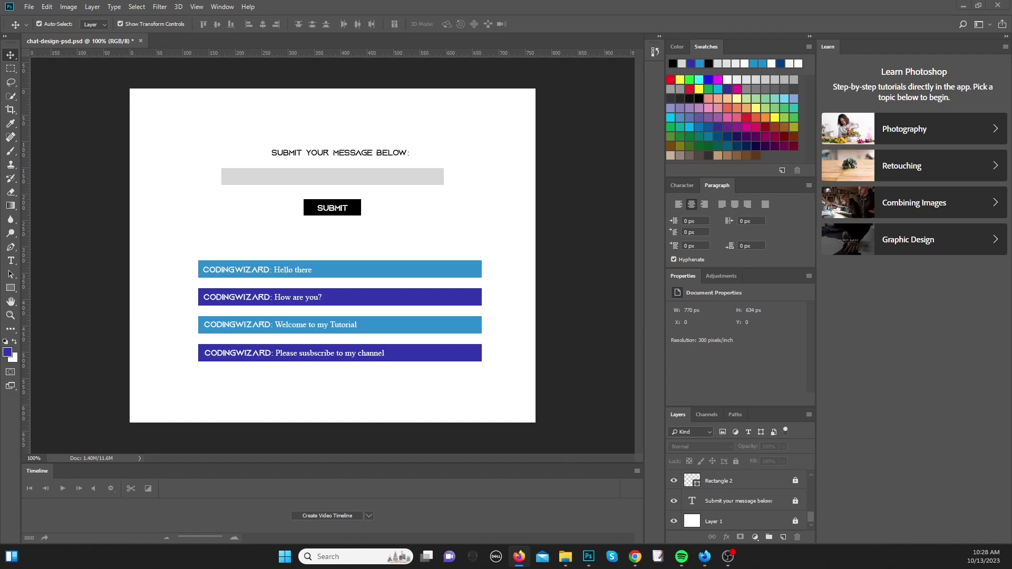
Step: Review the Dynamic.ooo, Frontend Admin and ACF PRO pages in Chrome, and check the WordPress site's active theme
{"action": "left_click", "coordinate": [447, 203]}
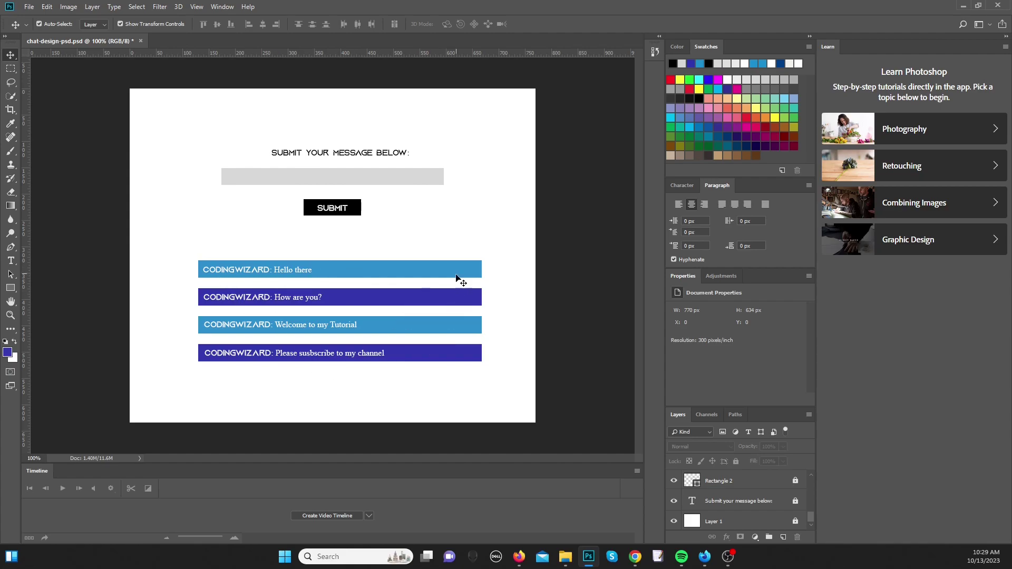
{"action": "left_click", "coordinate": [635, 556]}
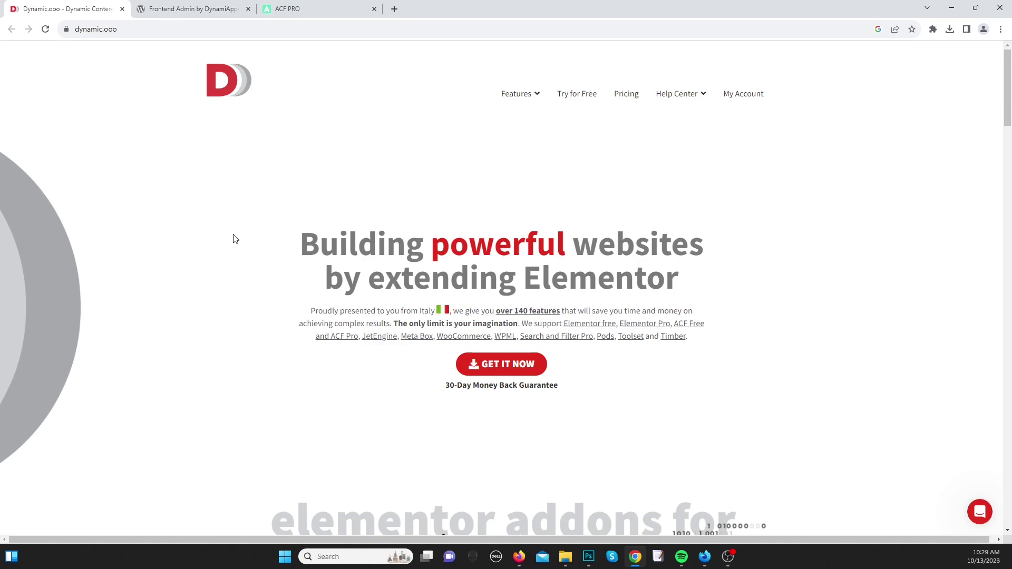
{"action": "left_click", "coordinate": [212, 5]}
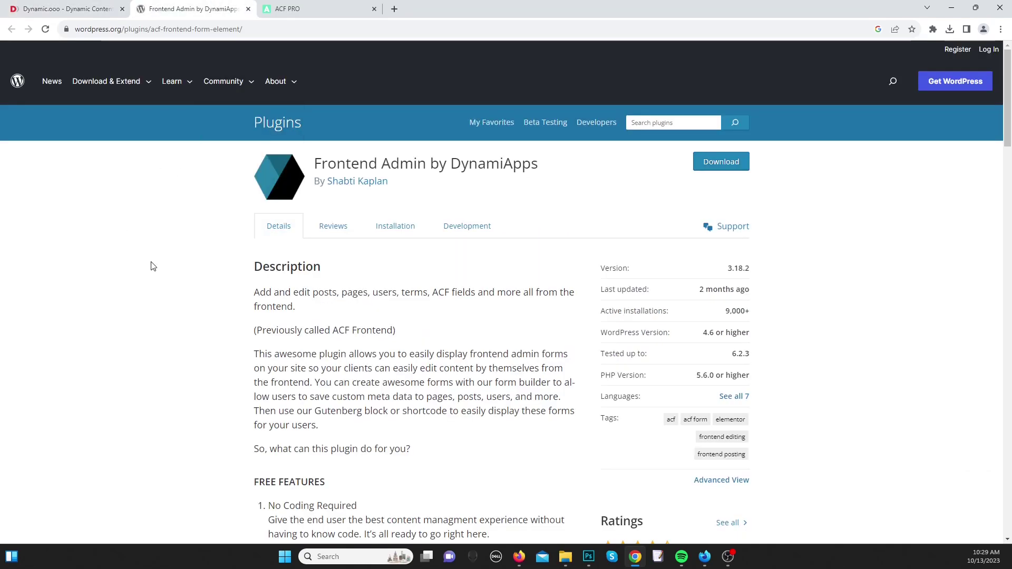
{"action": "left_click", "coordinate": [295, 9]}
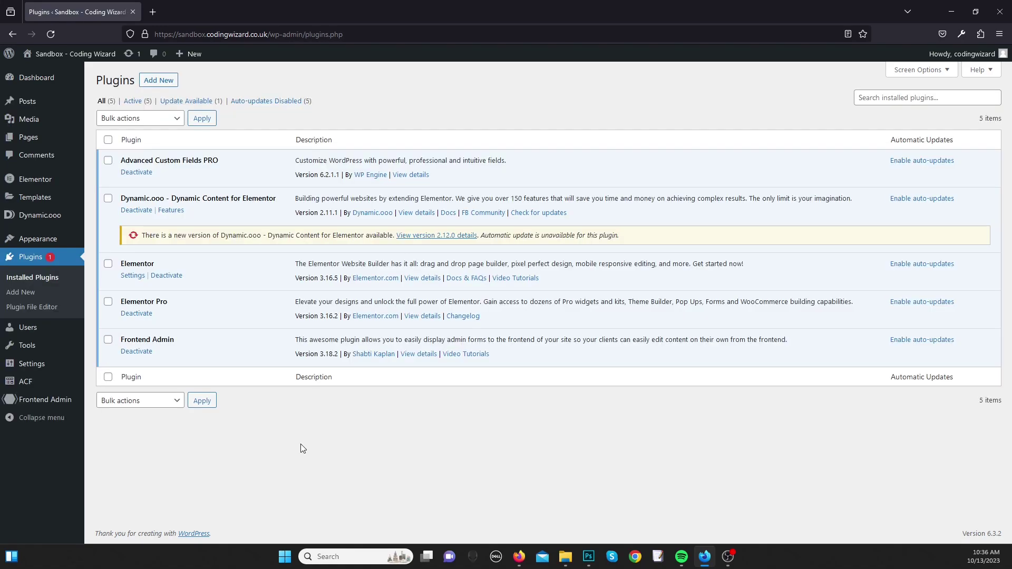
{"action": "left_click", "coordinate": [66, 239]}
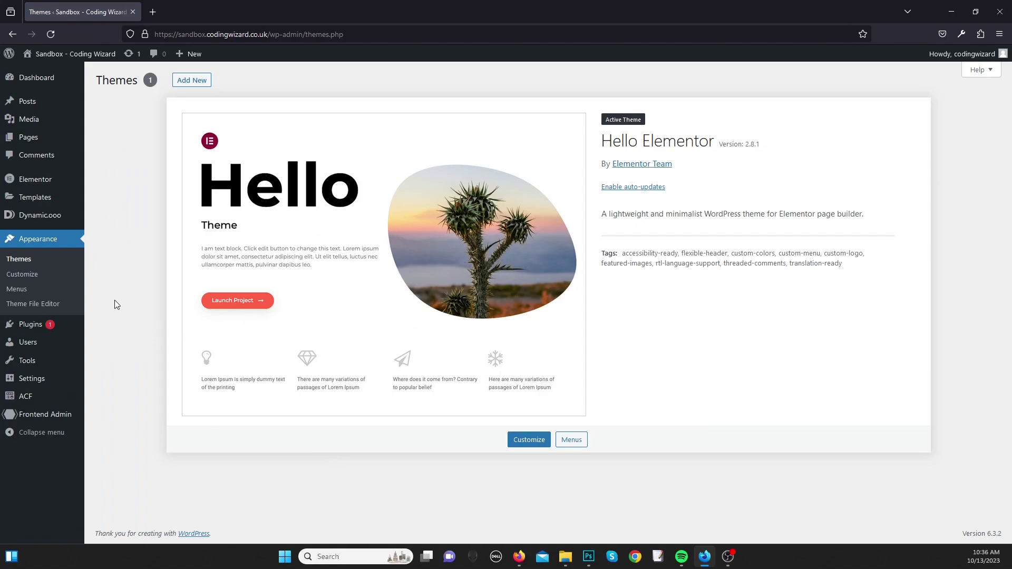
Step: Start a new ACF post type with the plural label "Messages" and the singular label "Message"
{"action": "left_click", "coordinate": [38, 397]}
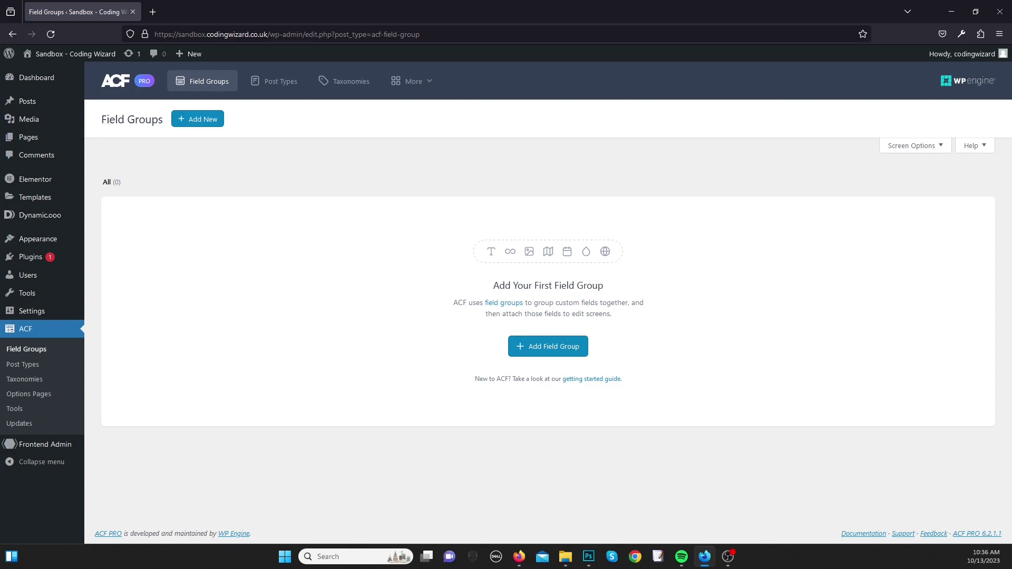
{"action": "left_click", "coordinate": [274, 82]}
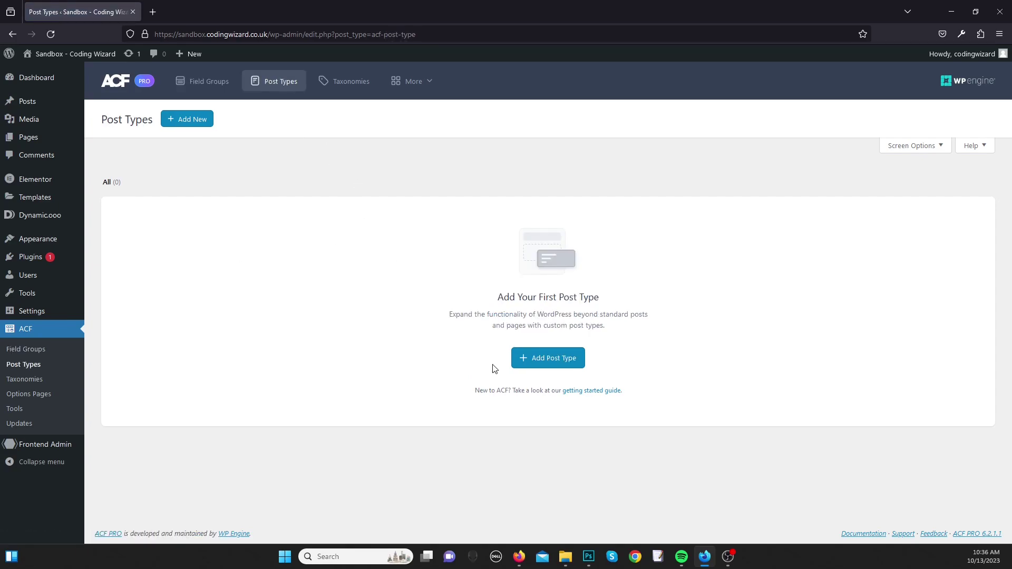
{"action": "left_click", "coordinate": [572, 359]}
{"action": "scroll", "coordinate": [470, 180], "scroll_direction": "down", "scroll_amount": 1}
{"action": "left_click", "coordinate": [226, 186]}
{"action": "type", "text": "Messages"}
{"action": "key", "text": "Tab"}
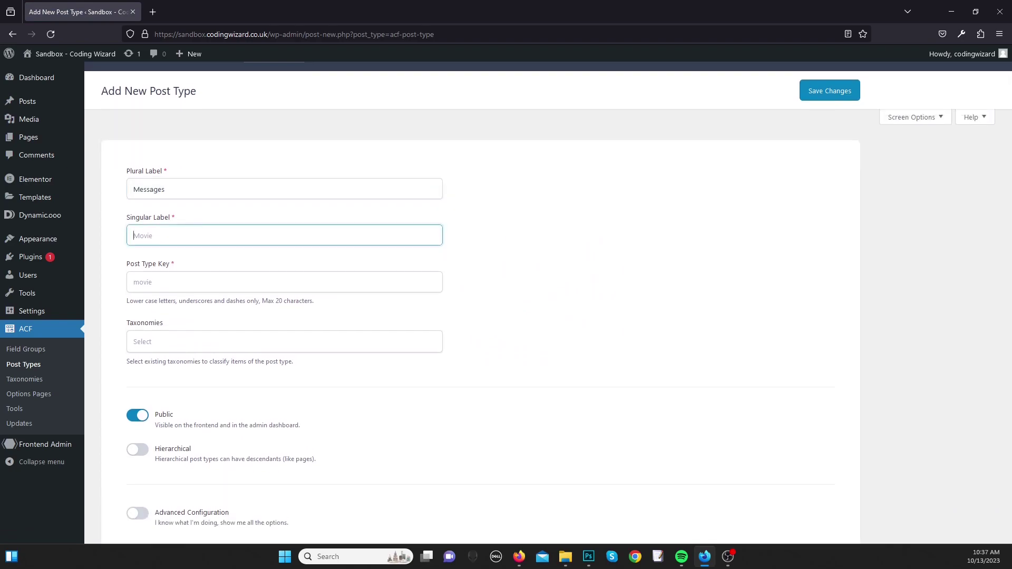
{"action": "type", "text": "Message"}
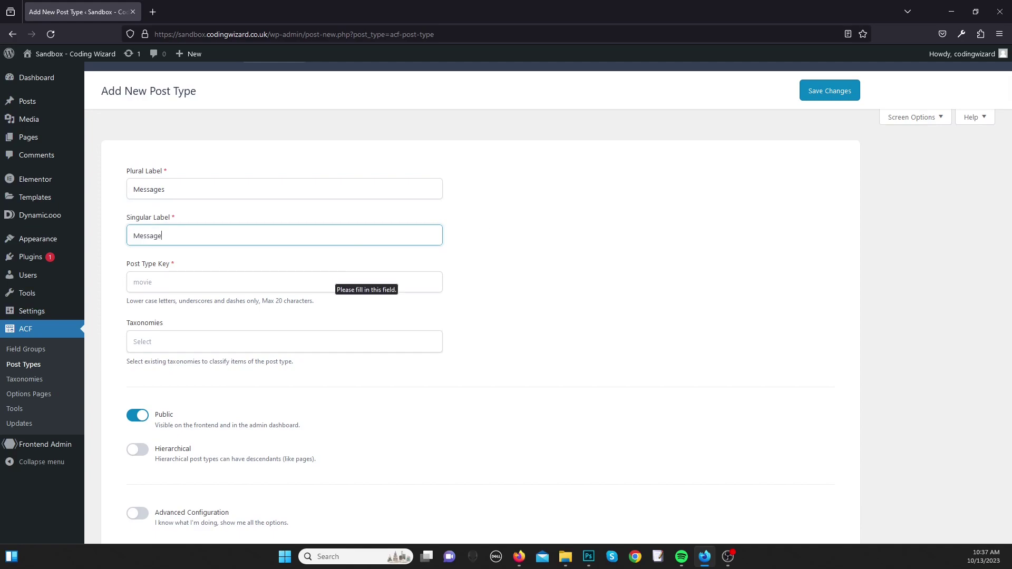
Step: Fill the post type key with "message" and save the new post type
{"action": "key", "text": "Tab"}
{"action": "left_click", "coordinate": [611, 297]}
{"action": "scroll", "coordinate": [588, 334], "scroll_direction": "down", "scroll_amount": 1}
{"action": "scroll", "coordinate": [588, 334], "scroll_direction": "up", "scroll_amount": 2}
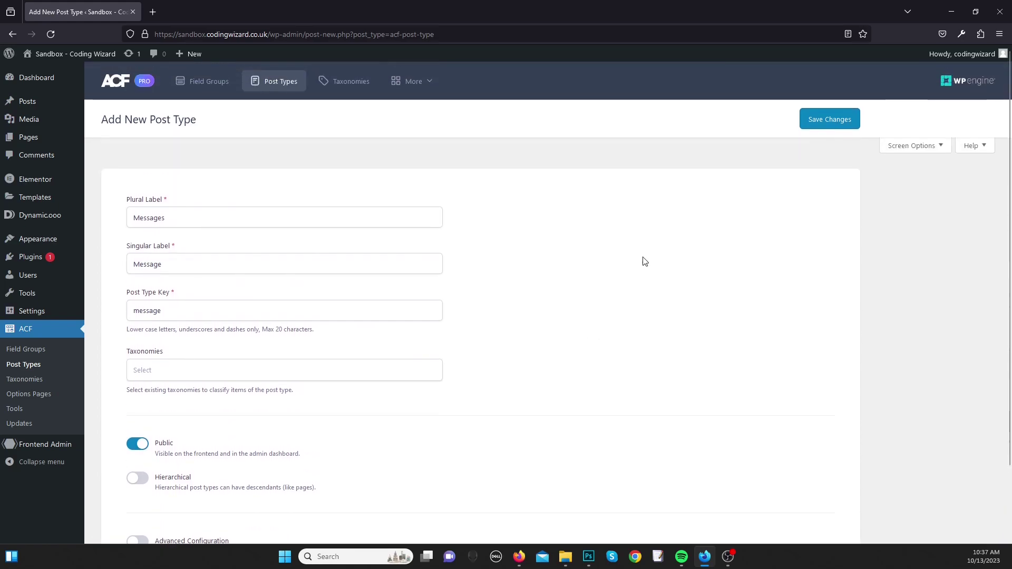
{"action": "left_click", "coordinate": [838, 123]}
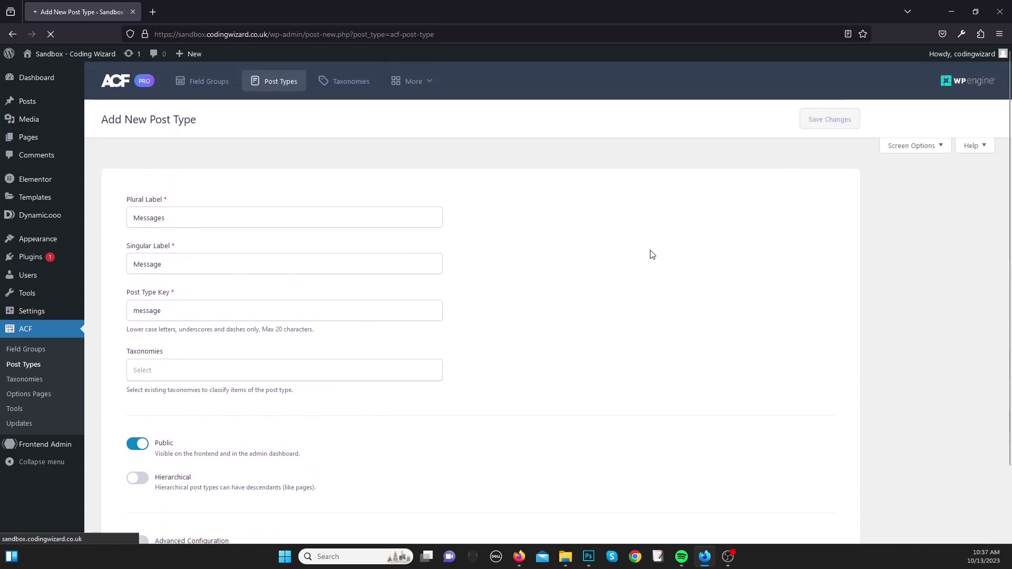
Step: Start a new ACF field group whose first field is a Text field labelled "Message"
{"action": "left_click", "coordinate": [225, 86]}
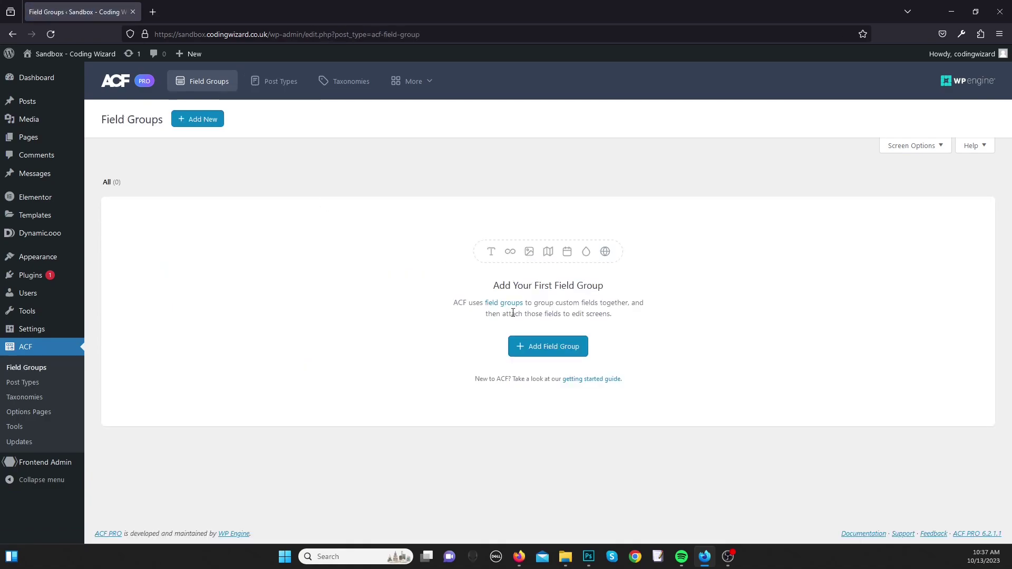
{"action": "left_click", "coordinate": [569, 356]}
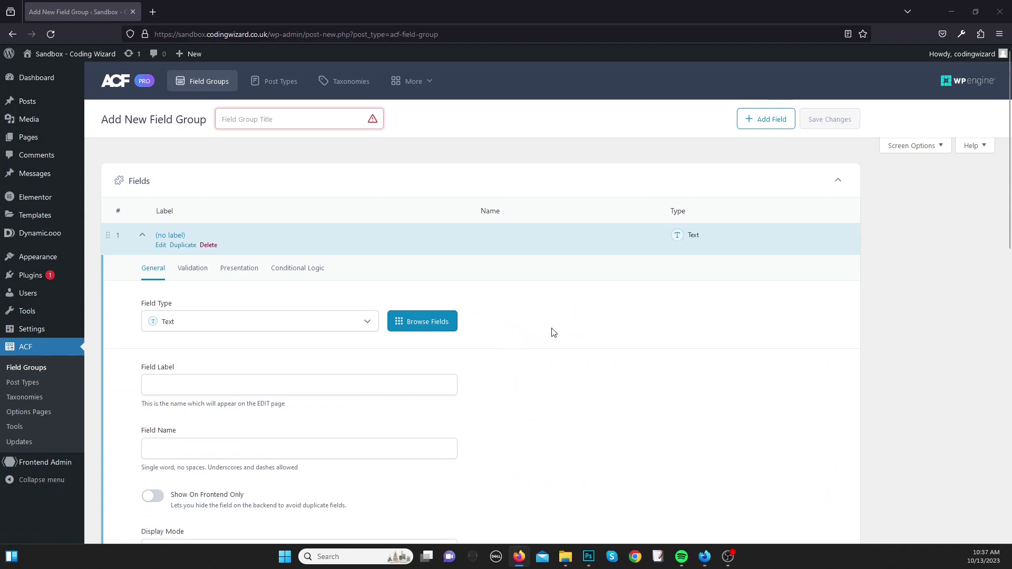
{"action": "scroll", "coordinate": [294, 255], "scroll_direction": "down", "scroll_amount": 1}
{"action": "left_click", "coordinate": [243, 270]}
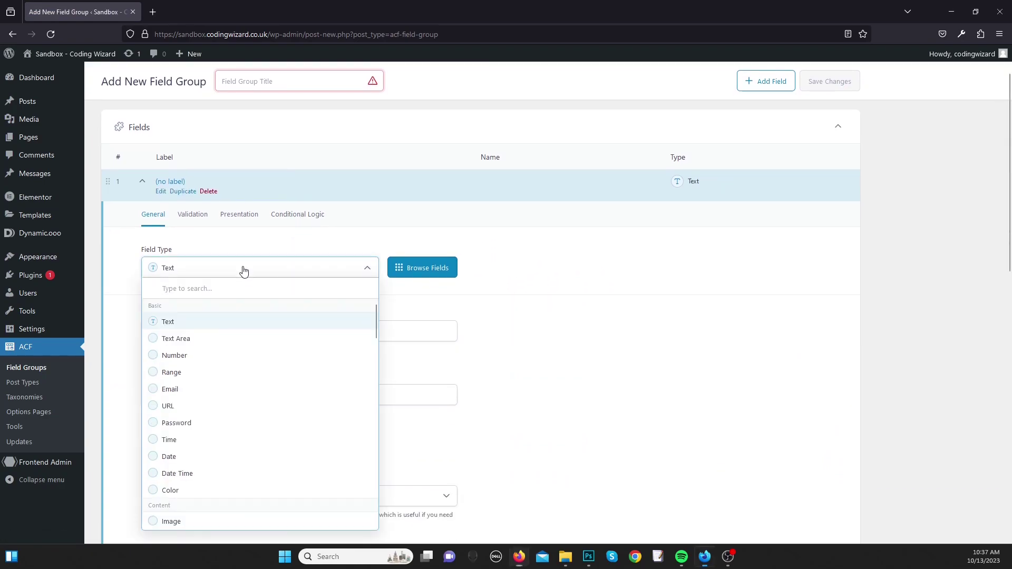
{"action": "left_click", "coordinate": [248, 269]}
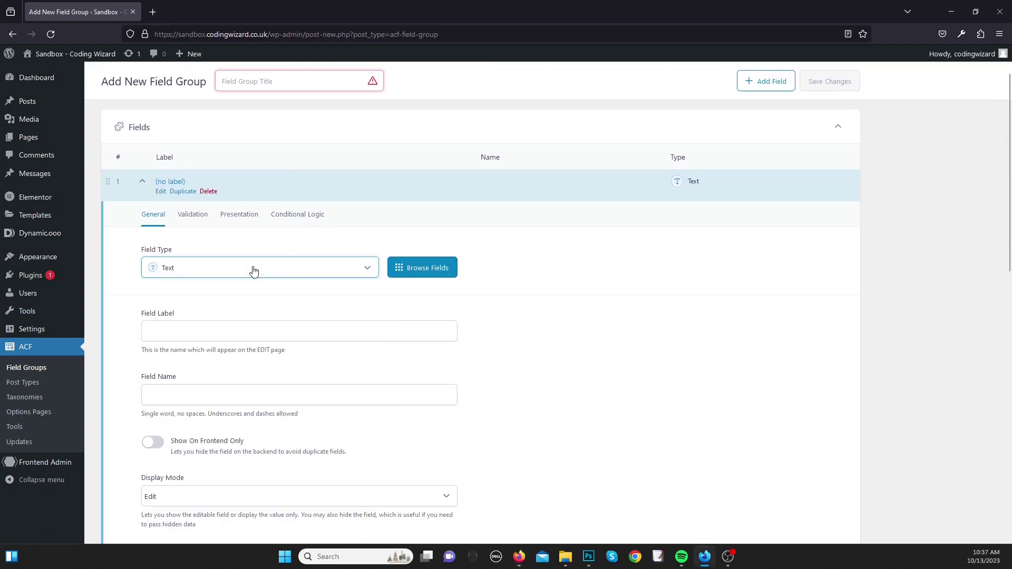
{"action": "left_click", "coordinate": [232, 321]}
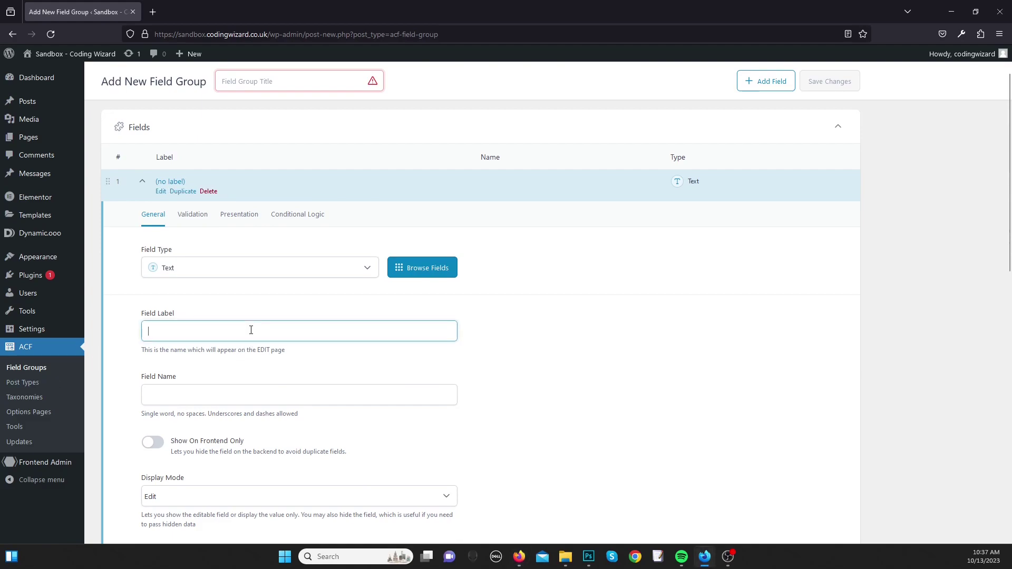
{"action": "type", "text": "Message"}
{"action": "left_click", "coordinate": [627, 458]}
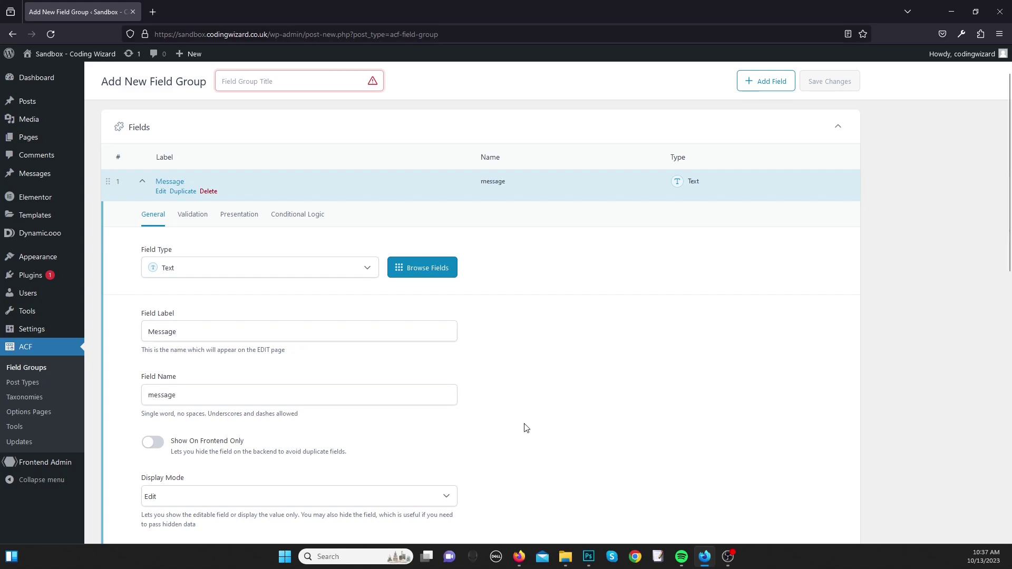
Step: Set the field group's location rule to show it when Post Type is equal to Message
{"action": "scroll", "coordinate": [464, 385], "scroll_direction": "down", "scroll_amount": 4}
{"action": "scroll", "coordinate": [472, 376], "scroll_direction": "up", "scroll_amount": 2}
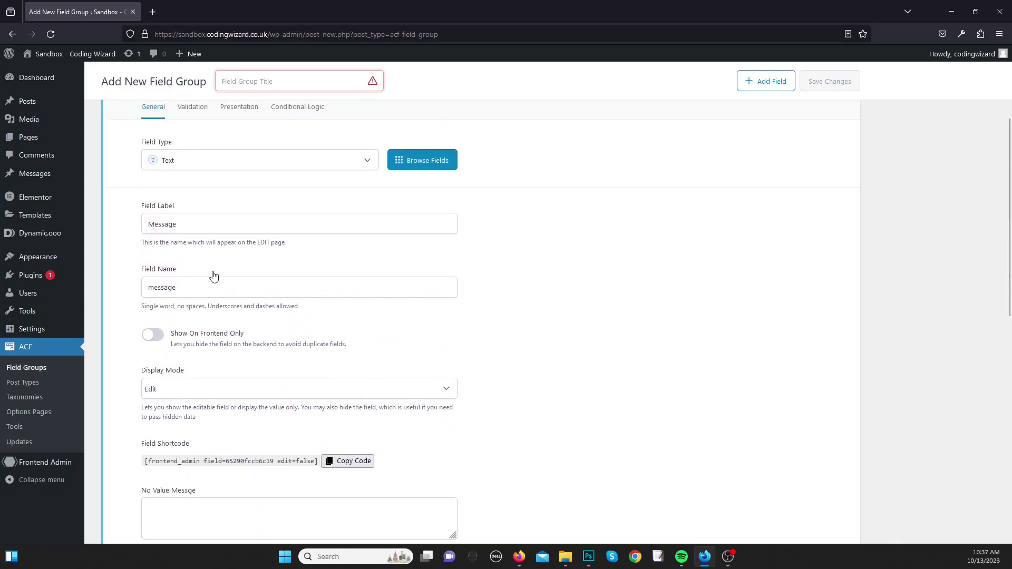
{"action": "scroll", "coordinate": [542, 323], "scroll_direction": "down", "scroll_amount": 10}
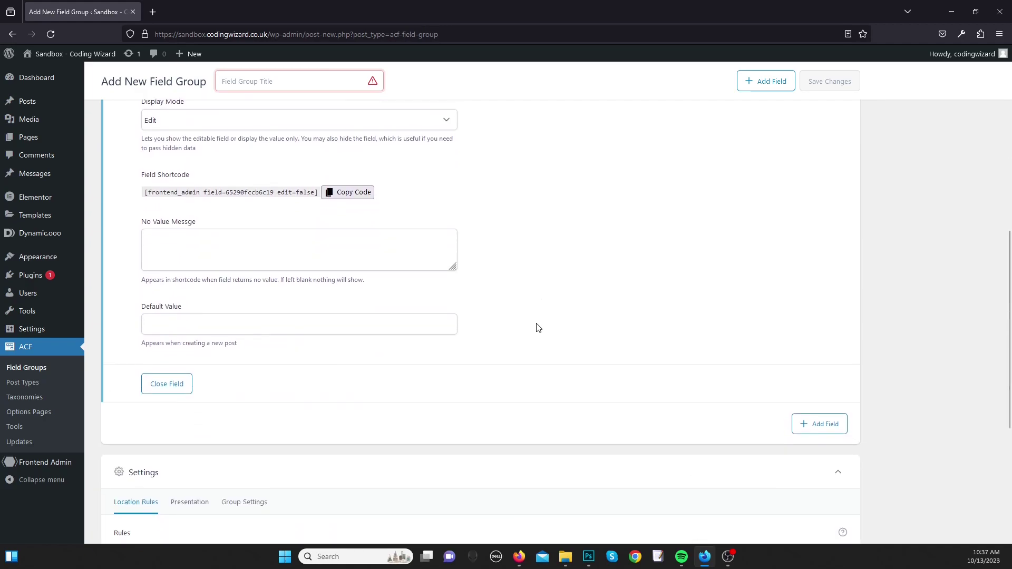
{"action": "left_click", "coordinate": [546, 305]}
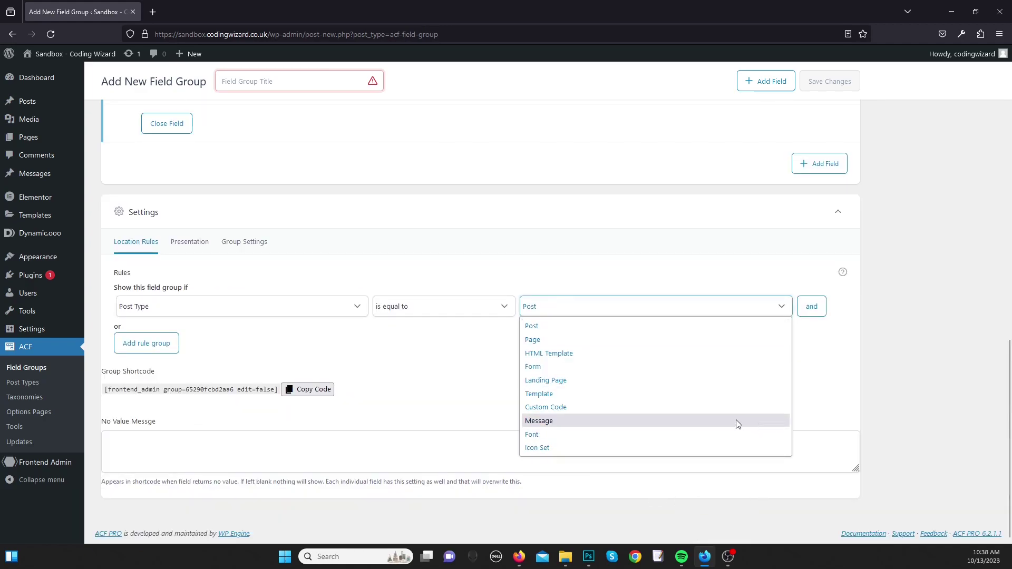
{"action": "left_click", "coordinate": [644, 416]}
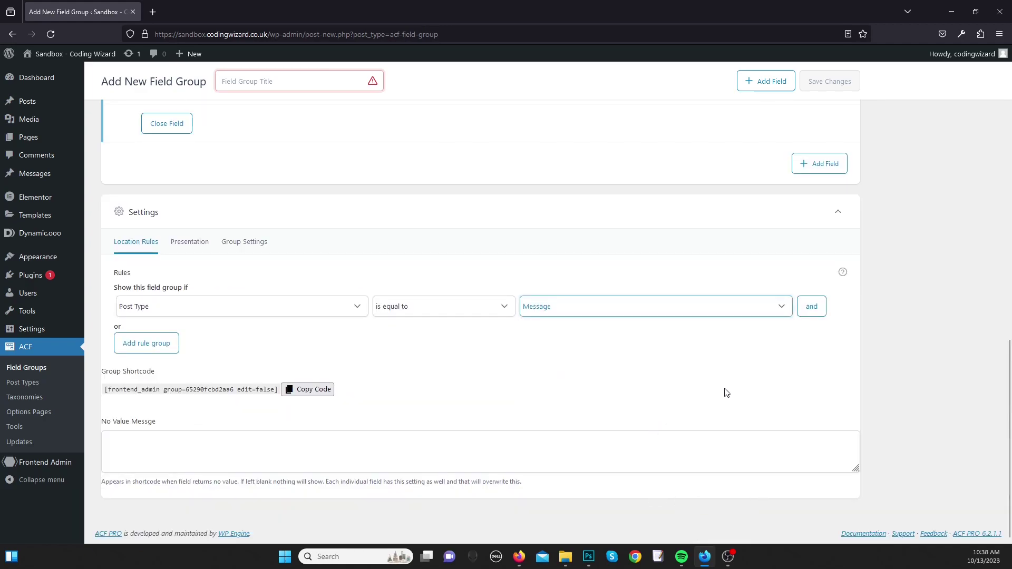
Step: Title the field group "Message Loop" and save it
{"action": "scroll", "coordinate": [890, 374], "scroll_direction": "up", "scroll_amount": 3}
{"action": "scroll", "coordinate": [890, 374], "scroll_direction": "up", "scroll_amount": 10}
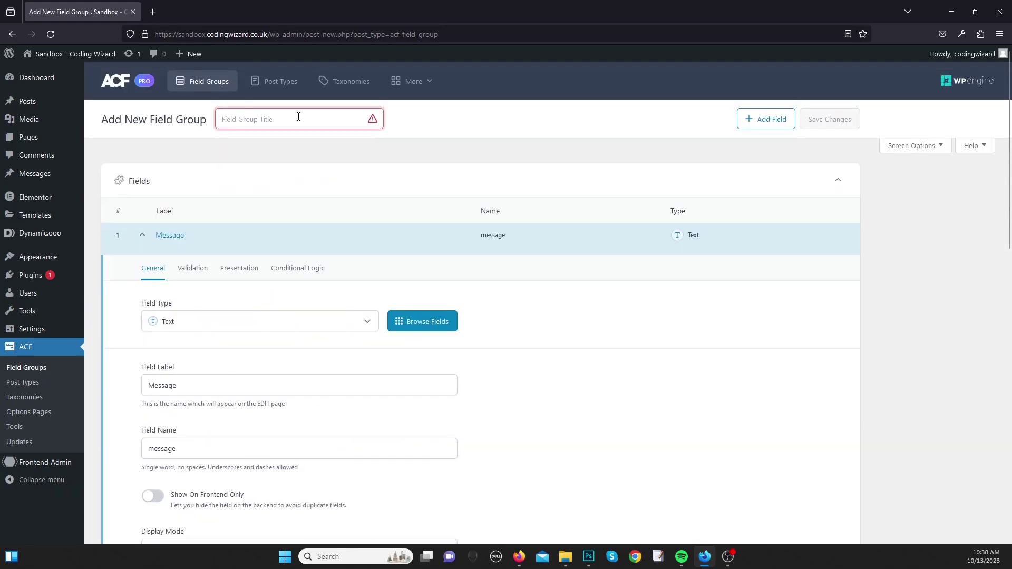
{"action": "type", "text": "M"}
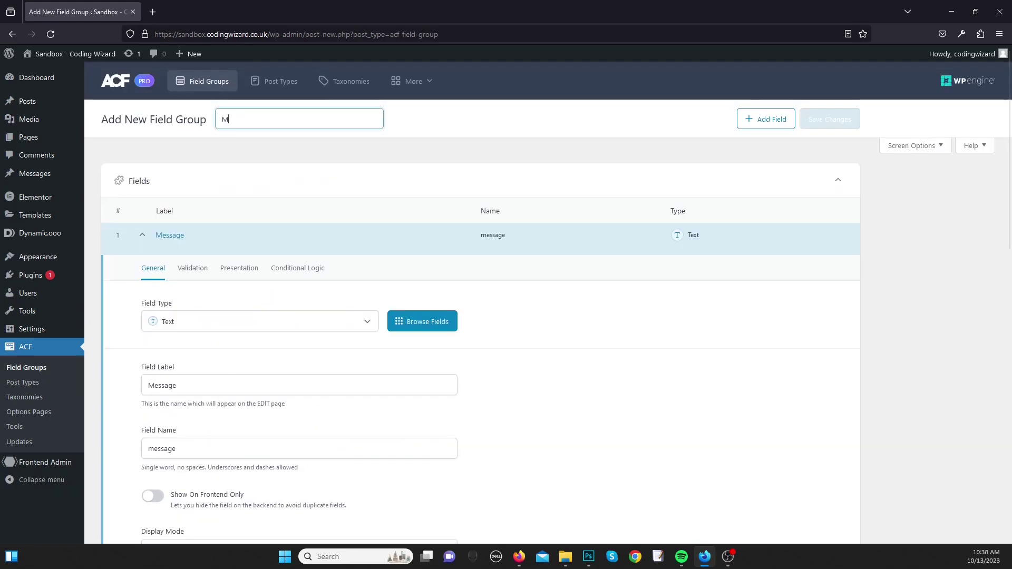
{"action": "type", "text": "essage Loop"}
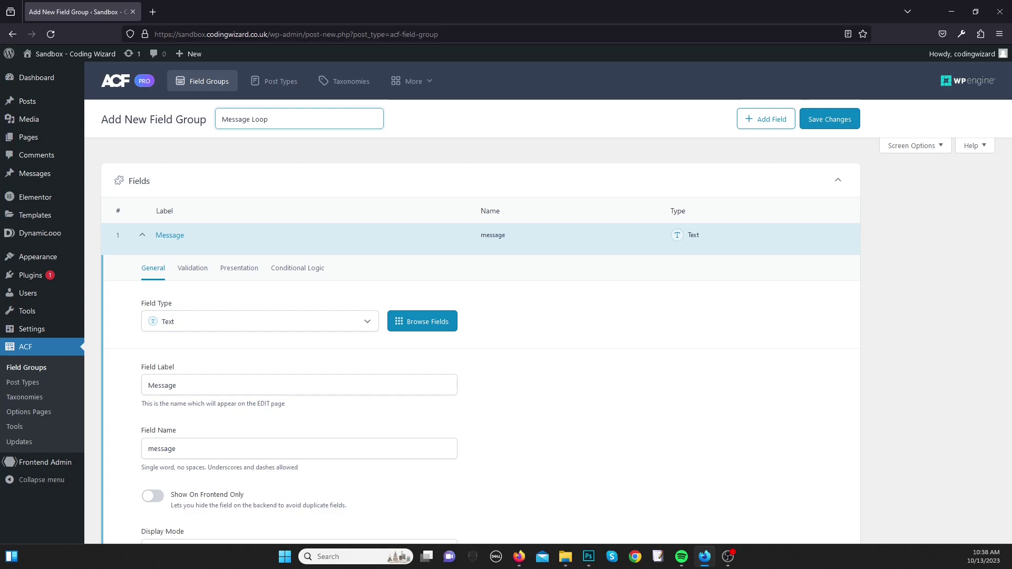
{"action": "left_click", "coordinate": [820, 123]}
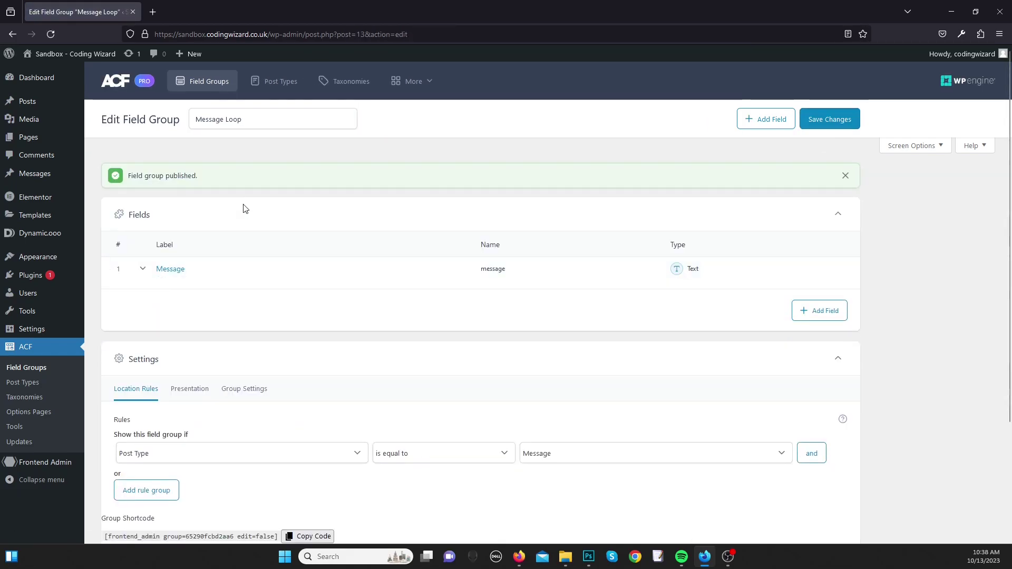
{"action": "scroll", "coordinate": [362, 287], "scroll_direction": "down", "scroll_amount": 3}
{"action": "scroll", "coordinate": [361, 293], "scroll_direction": "up", "scroll_amount": 3}
Step: Open the Frontend Admin forms list, with the ACF field groups and a new form each in their own browser tab
{"action": "mouse_move", "coordinate": [53, 470]}
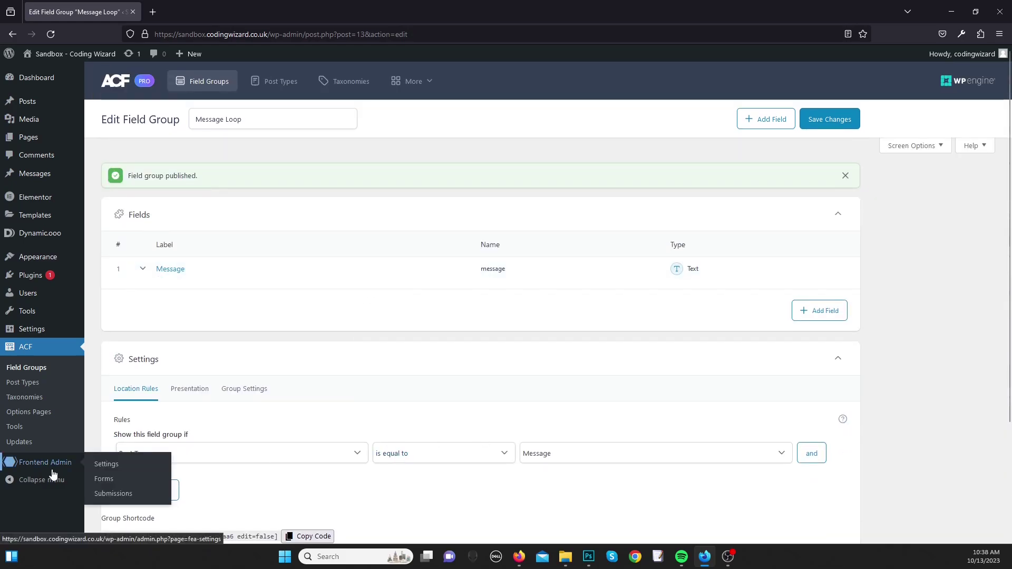
{"action": "left_click", "coordinate": [120, 479]}
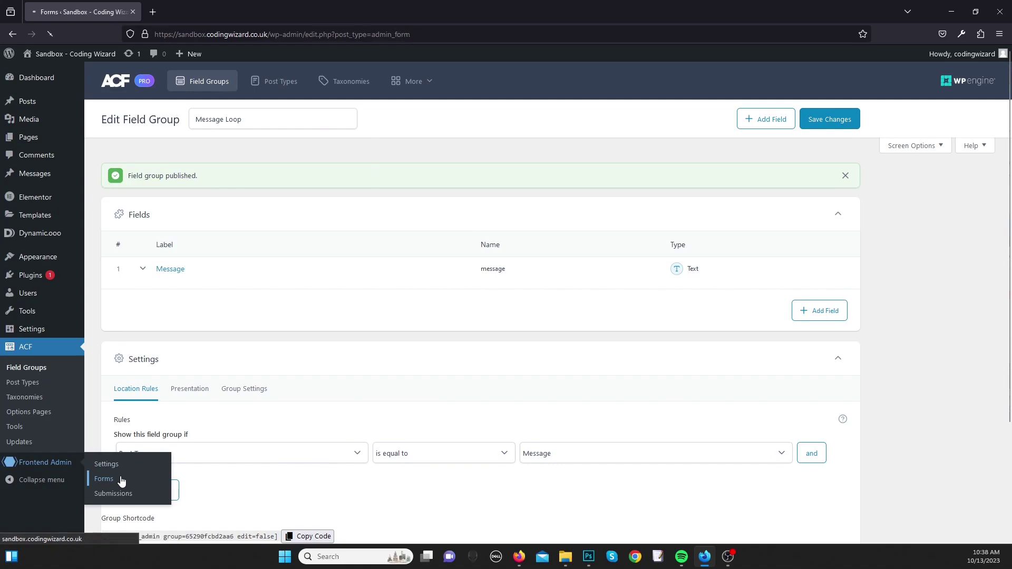
{"action": "middle_click", "coordinate": [152, 82]}
{"action": "middle_click", "coordinate": [42, 348]}
{"action": "left_click_drag", "start_coordinate": [328, 4], "coordinate": [219, 2]}
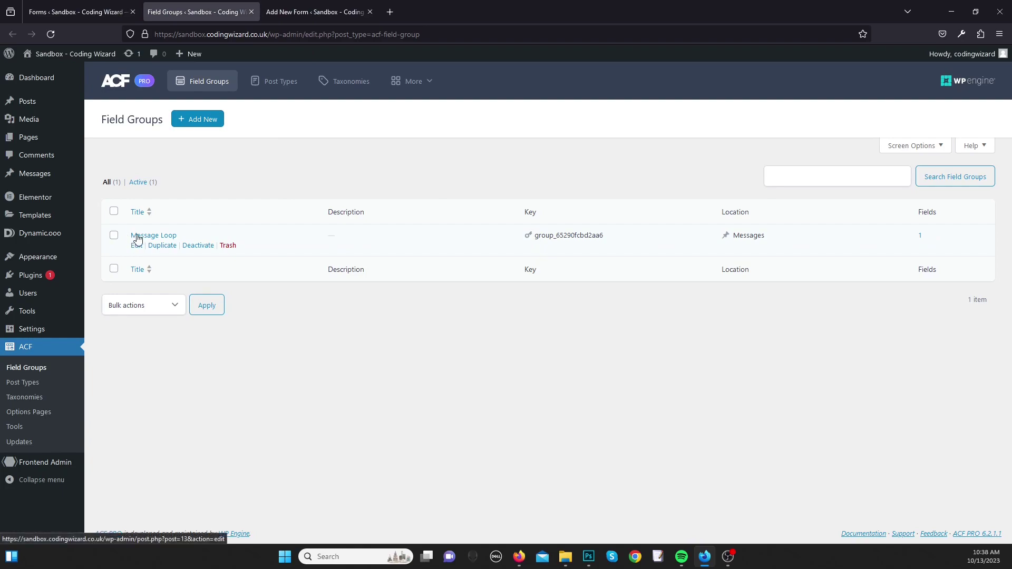
{"action": "left_click", "coordinate": [295, 5]}
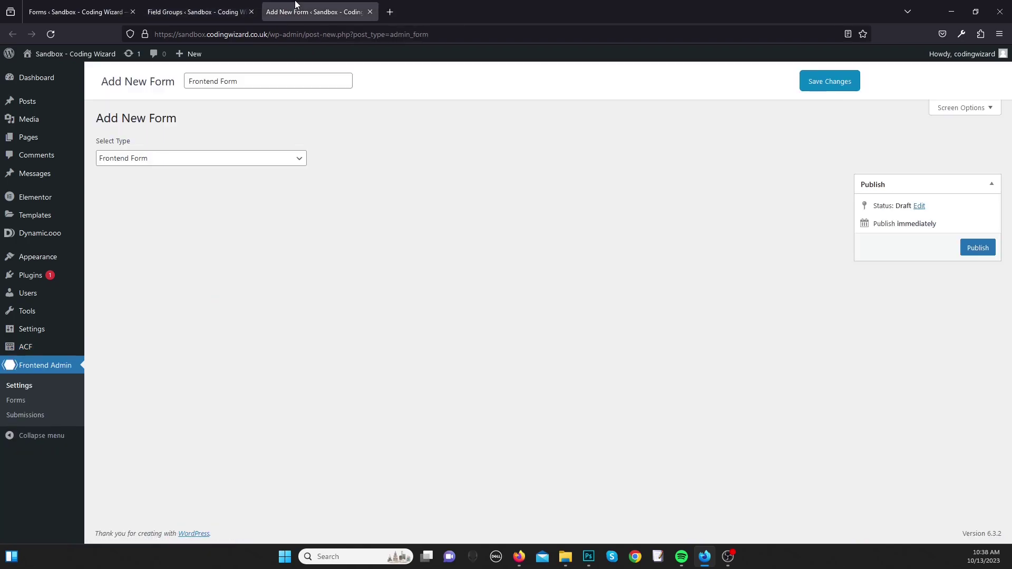
Step: Keep Frontend Form as the new form's type and publish the form
{"action": "left_click", "coordinate": [172, 163]}
{"action": "left_click", "coordinate": [334, 213]}
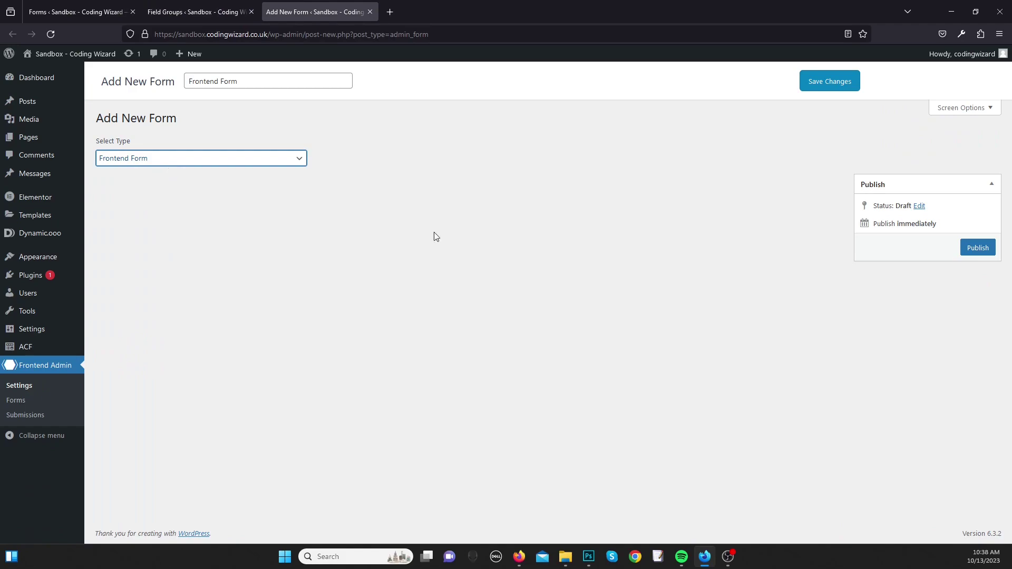
{"action": "left_click", "coordinate": [245, 157]}
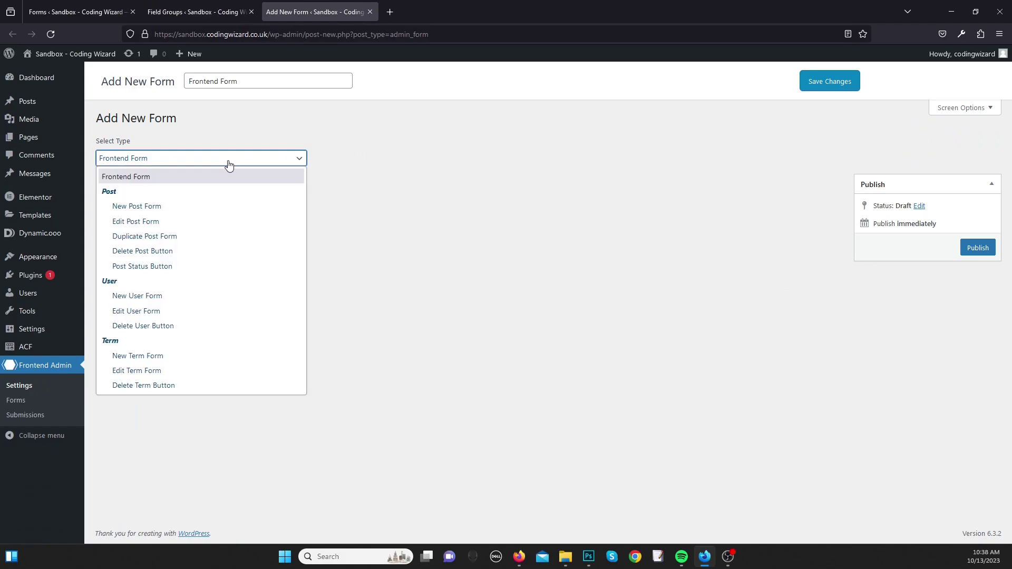
{"action": "left_click", "coordinate": [234, 162]}
{"action": "left_click", "coordinate": [975, 249]}
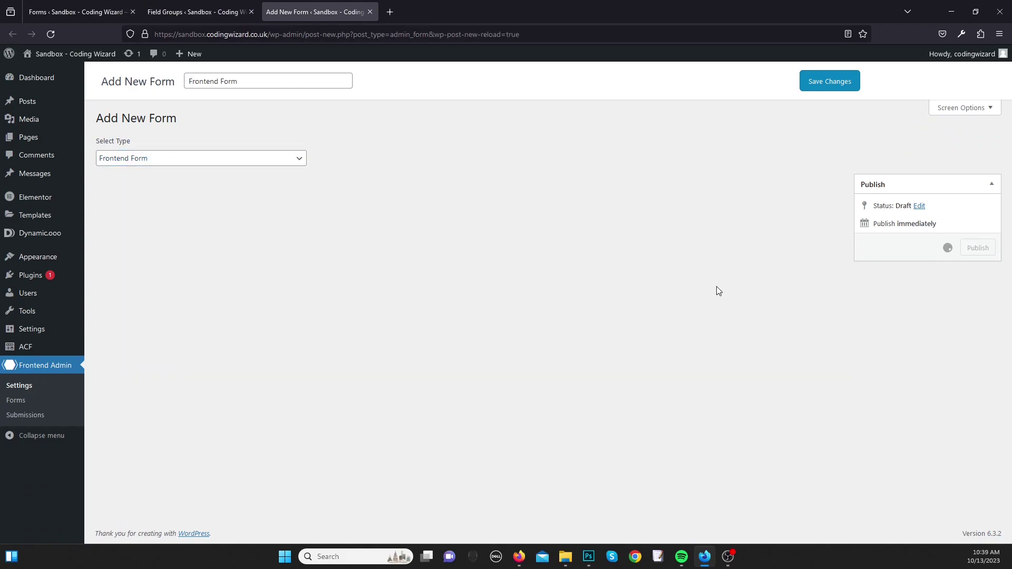
Step: Keep Text as the first form field's type and label the field "Message"
{"action": "left_click", "coordinate": [215, 314]}
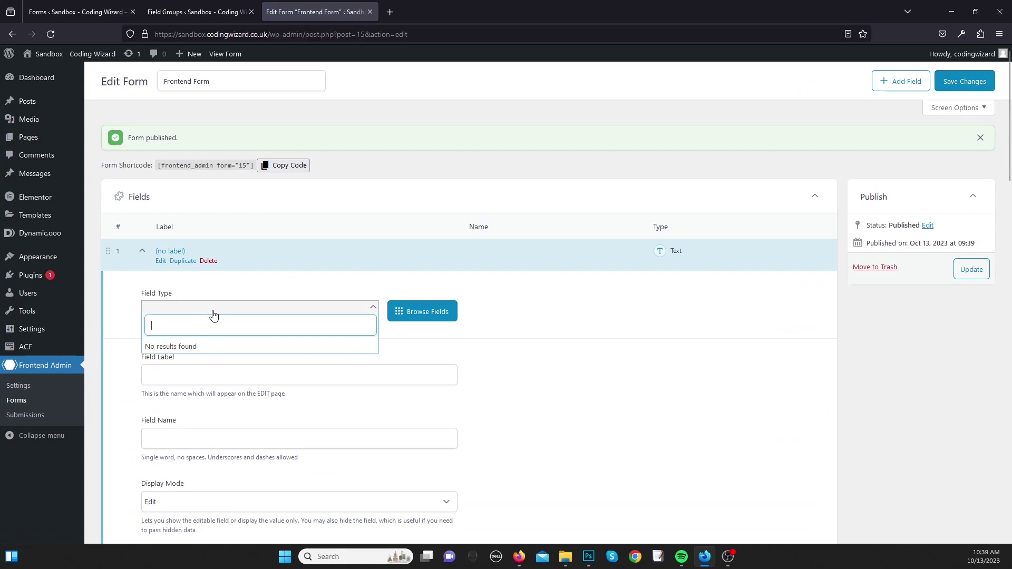
{"action": "left_click", "coordinate": [450, 334]}
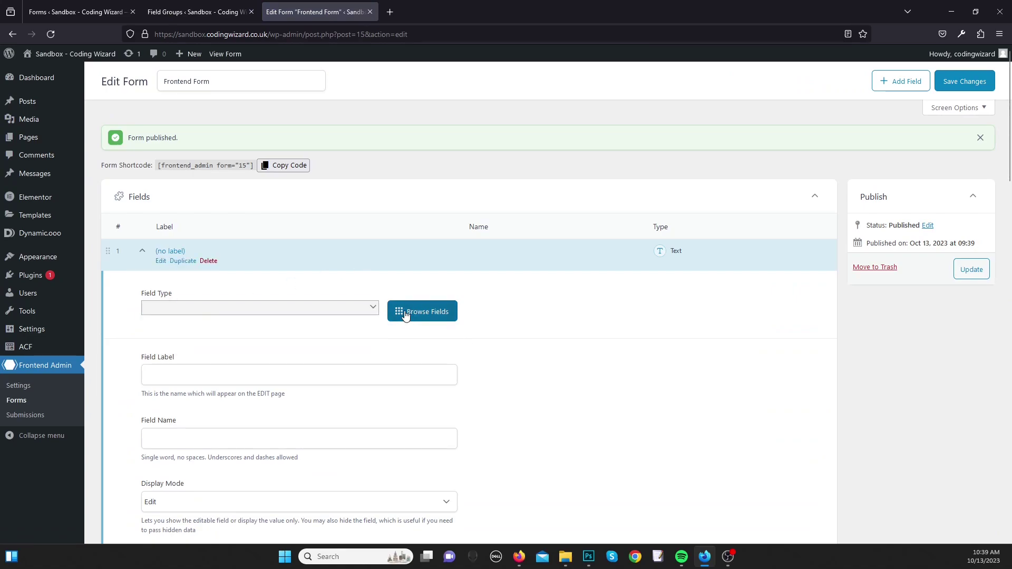
{"action": "left_click", "coordinate": [405, 313]}
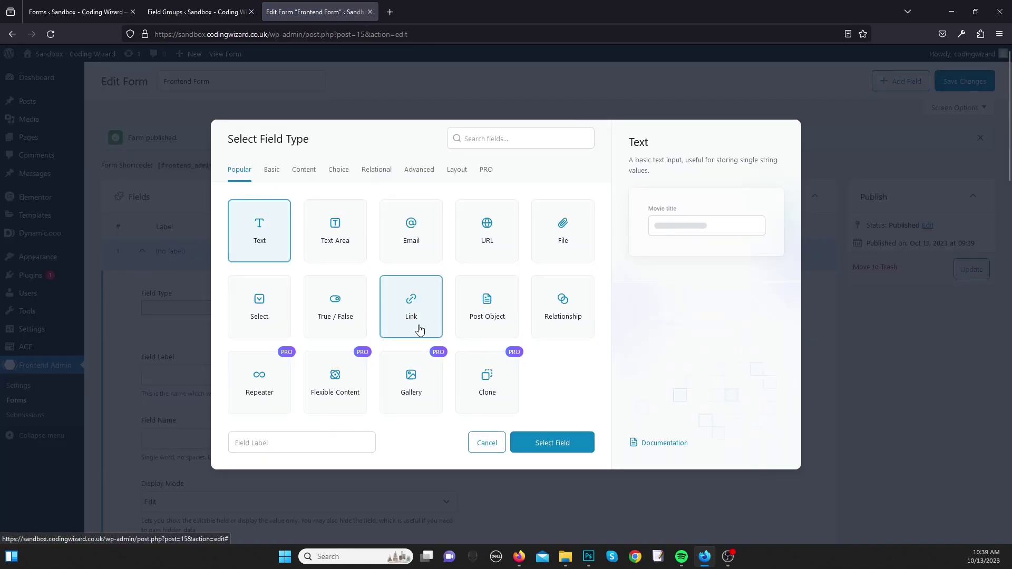
{"action": "left_click", "coordinate": [537, 448]}
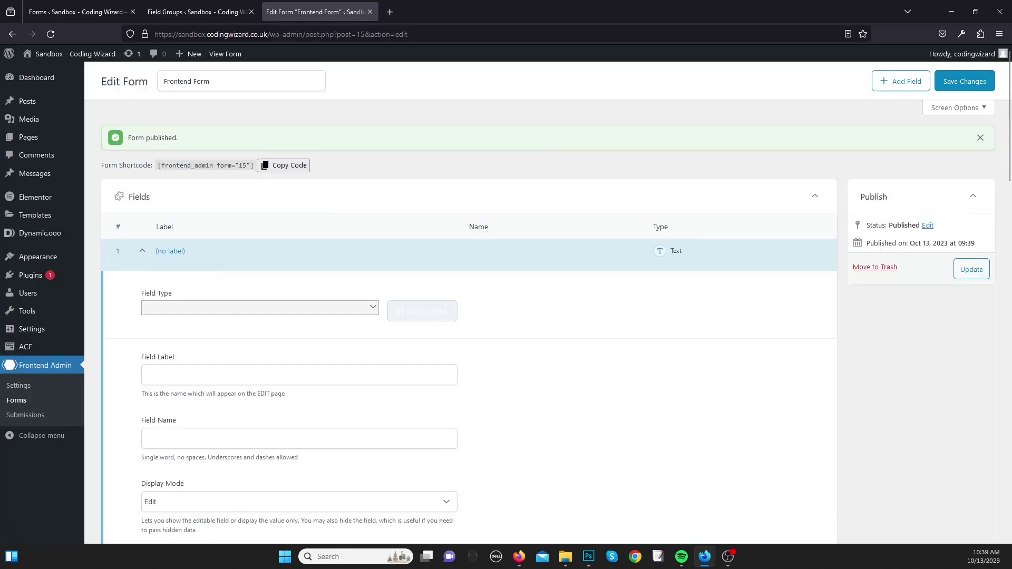
{"action": "type", "text": "Me"}
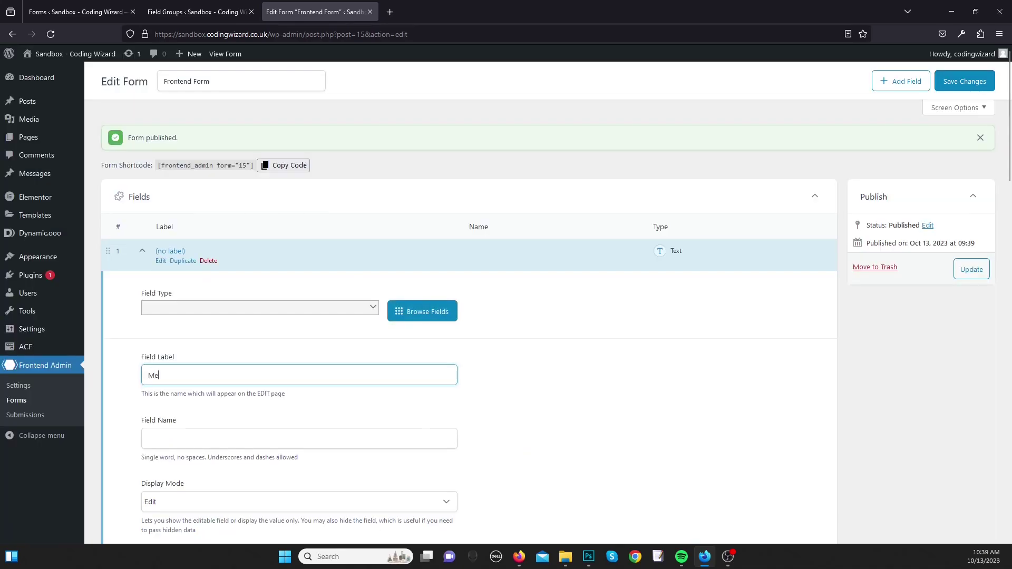
{"action": "type", "text": "ssage"}
{"action": "key", "text": "Tab"}
Step: Look over the remaining settings of the Message field and collapse it
{"action": "scroll", "coordinate": [573, 341], "scroll_direction": "down", "scroll_amount": 2}
{"action": "scroll", "coordinate": [573, 342], "scroll_direction": "up", "scroll_amount": 3}
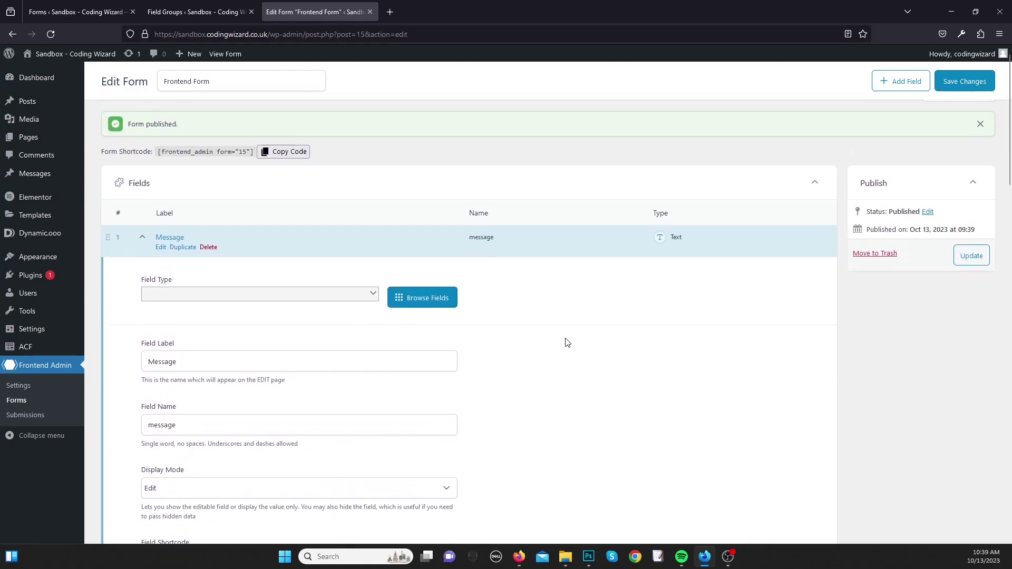
{"action": "scroll", "coordinate": [392, 382], "scroll_direction": "down", "scroll_amount": 9}
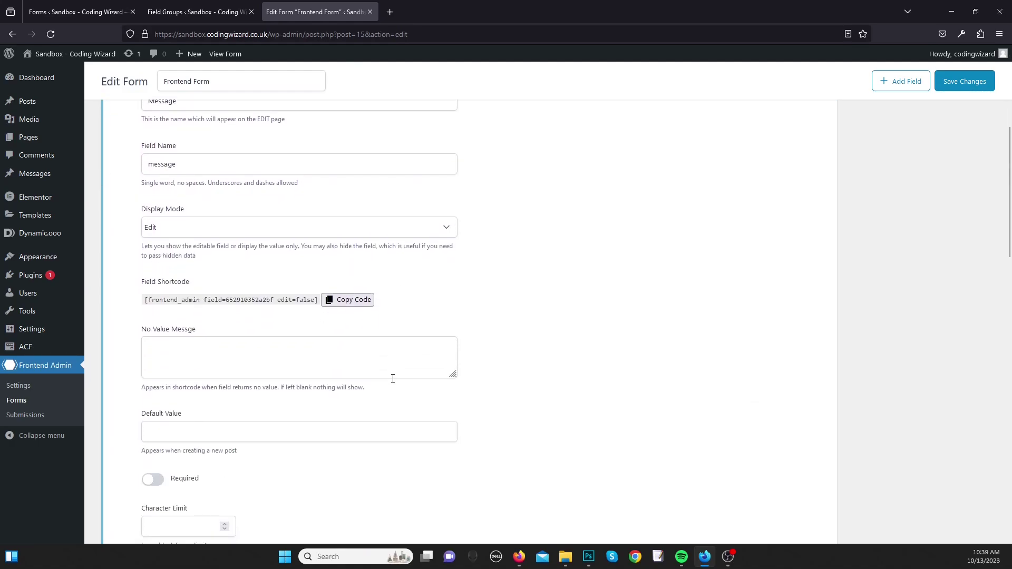
{"action": "scroll", "coordinate": [392, 382], "scroll_direction": "down", "scroll_amount": 6}
{"action": "scroll", "coordinate": [389, 368], "scroll_direction": "up", "scroll_amount": 13}
{"action": "scroll", "coordinate": [369, 359], "scroll_direction": "up", "scroll_amount": 2}
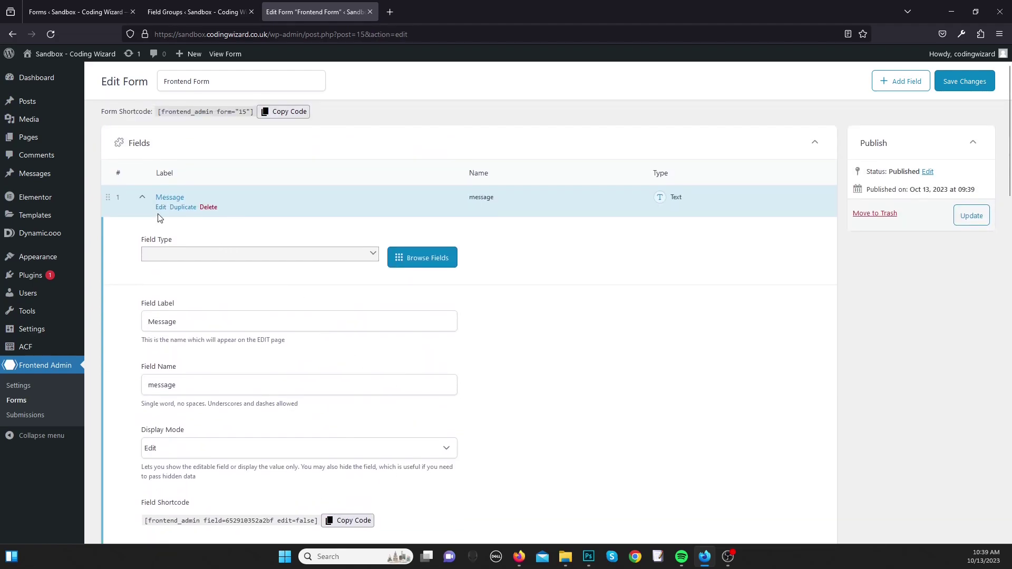
{"action": "left_click", "coordinate": [147, 202]}
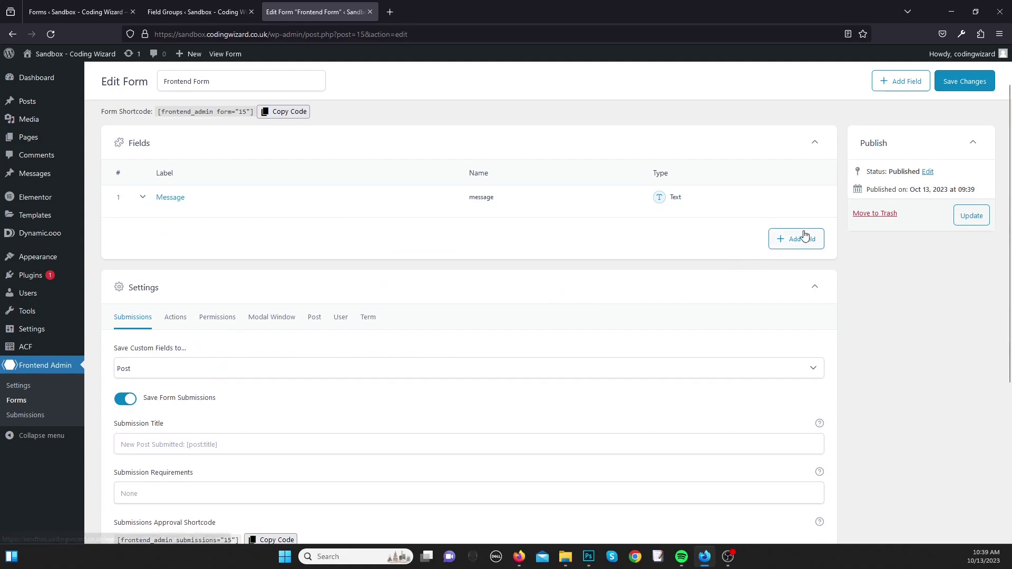
Step: Add a second form field of type Submit Button, checking the chat design in Photoshop along the way
{"action": "left_click", "coordinate": [804, 234]}
{"action": "left_click", "coordinate": [590, 555]}
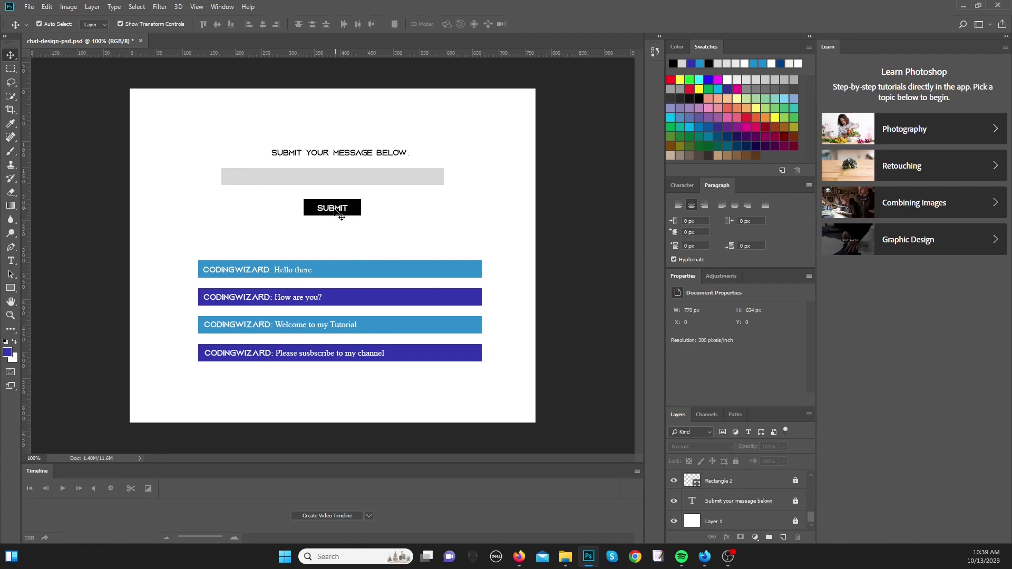
{"action": "left_click", "coordinate": [589, 562]}
{"action": "left_click", "coordinate": [211, 294]}
{"action": "left_click", "coordinate": [422, 289]}
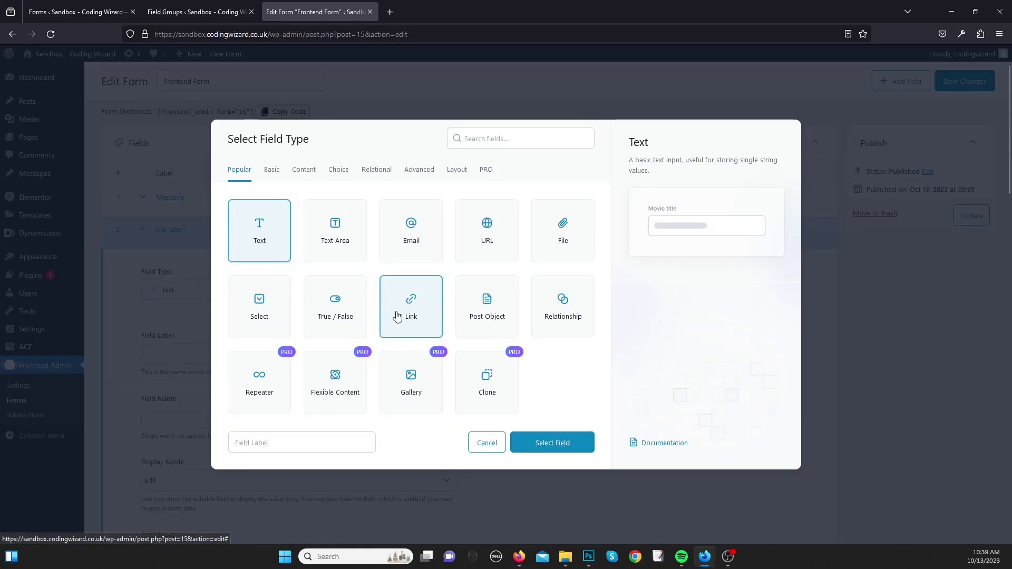
{"action": "type", "text": "butt"}
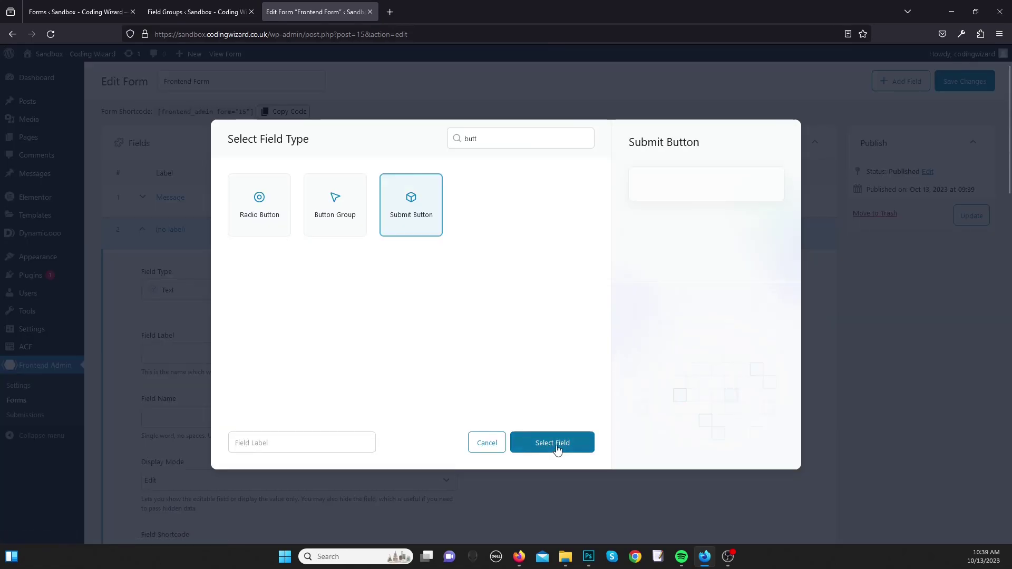
{"action": "left_click", "coordinate": [557, 449]}
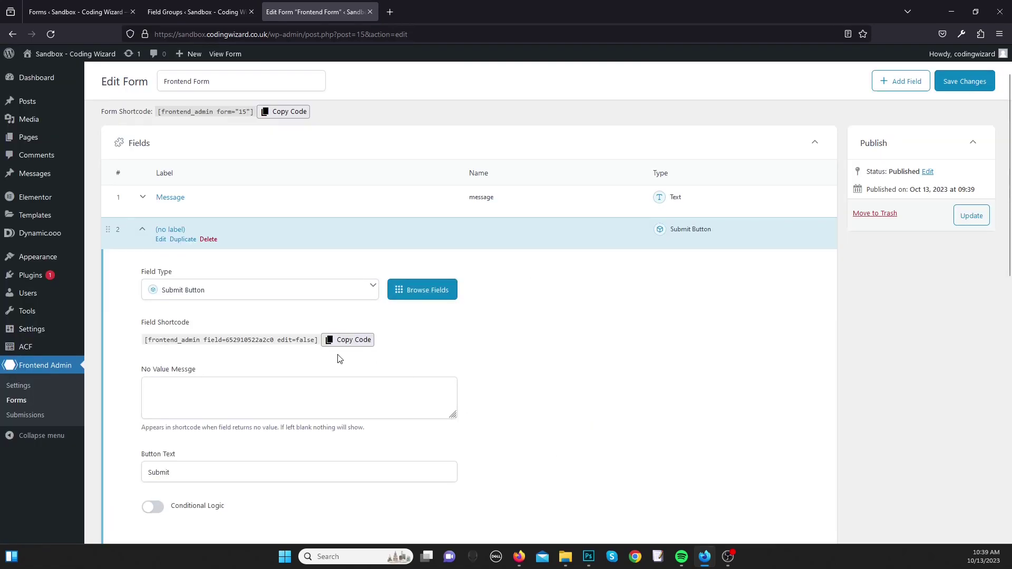
Step: Keep "Submit" as the button text and collapse the submit button field
{"action": "scroll", "coordinate": [339, 369], "scroll_direction": "down", "scroll_amount": 2}
{"action": "left_click", "coordinate": [305, 362]}
{"action": "scroll", "coordinate": [311, 366], "scroll_direction": "down", "scroll_amount": 1}
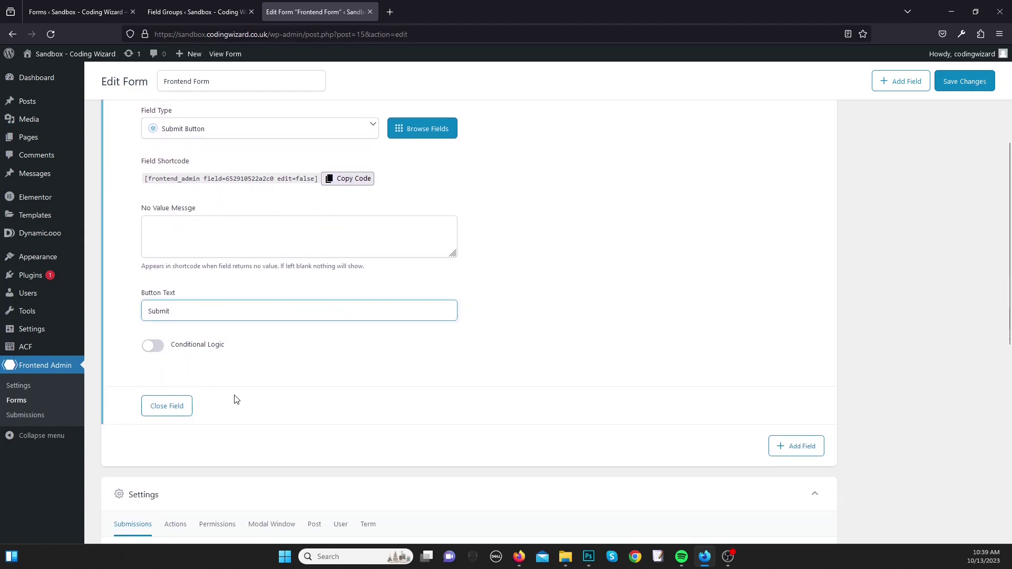
{"action": "scroll", "coordinate": [236, 398], "scroll_direction": "up", "scroll_amount": 2}
{"action": "left_click", "coordinate": [151, 164]}
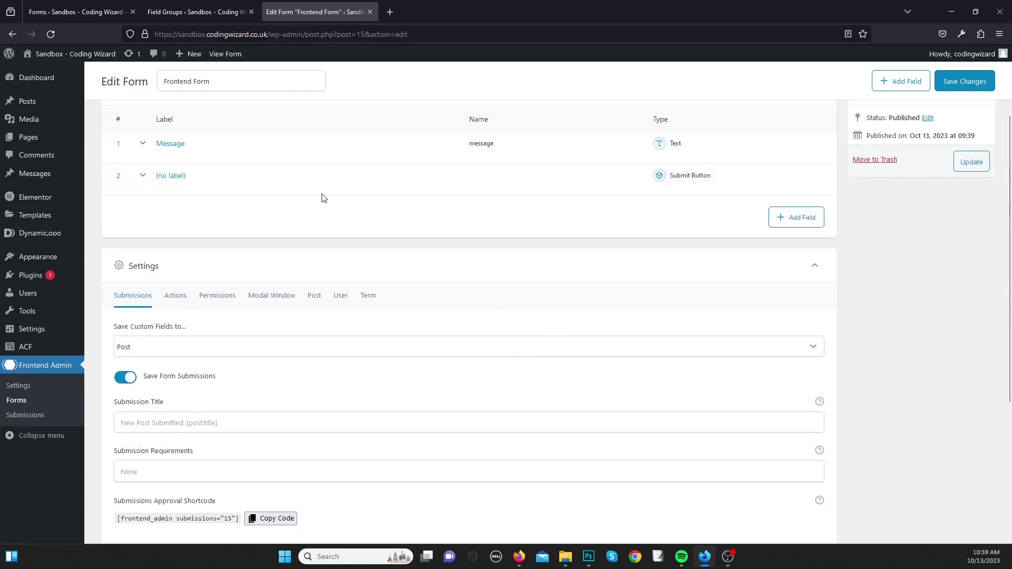
Step: Examine the form's Submissions, Actions and Permissions settings
{"action": "scroll", "coordinate": [451, 302], "scroll_direction": "up", "scroll_amount": 1}
{"action": "scroll", "coordinate": [319, 319], "scroll_direction": "down", "scroll_amount": 1}
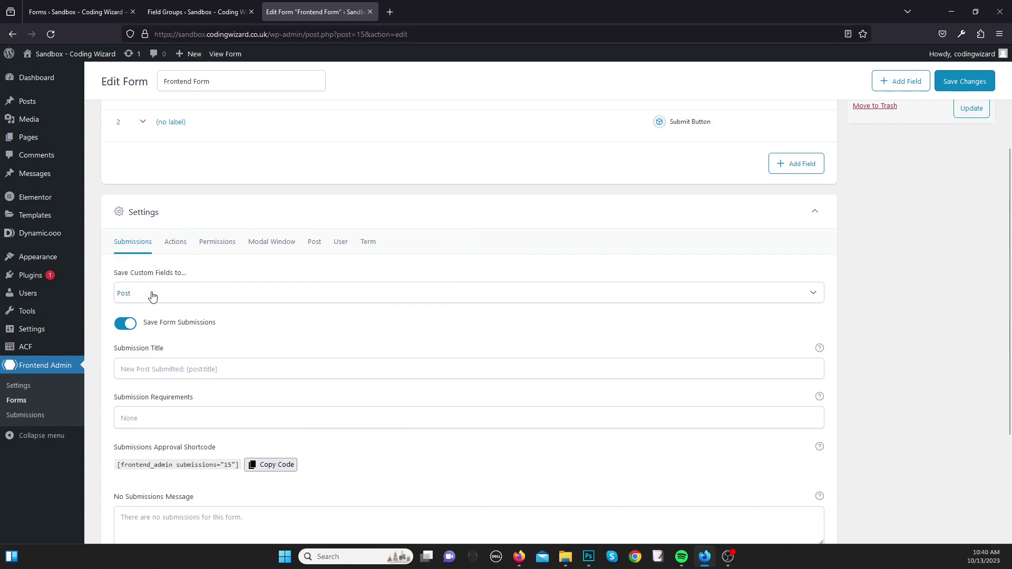
{"action": "scroll", "coordinate": [222, 403], "scroll_direction": "down", "scroll_amount": 3}
{"action": "scroll", "coordinate": [221, 420], "scroll_direction": "up", "scroll_amount": 6}
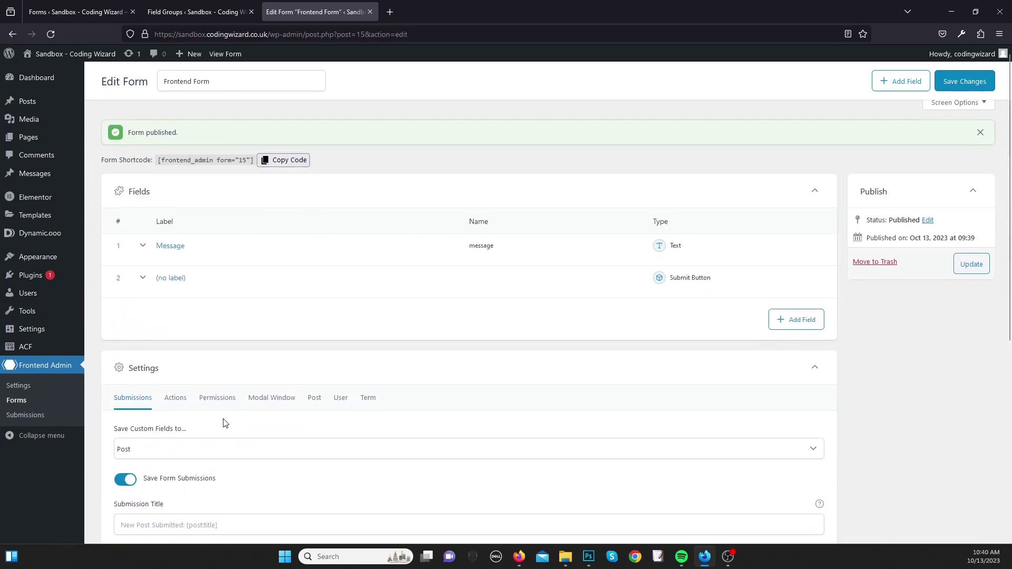
{"action": "left_click", "coordinate": [184, 407]}
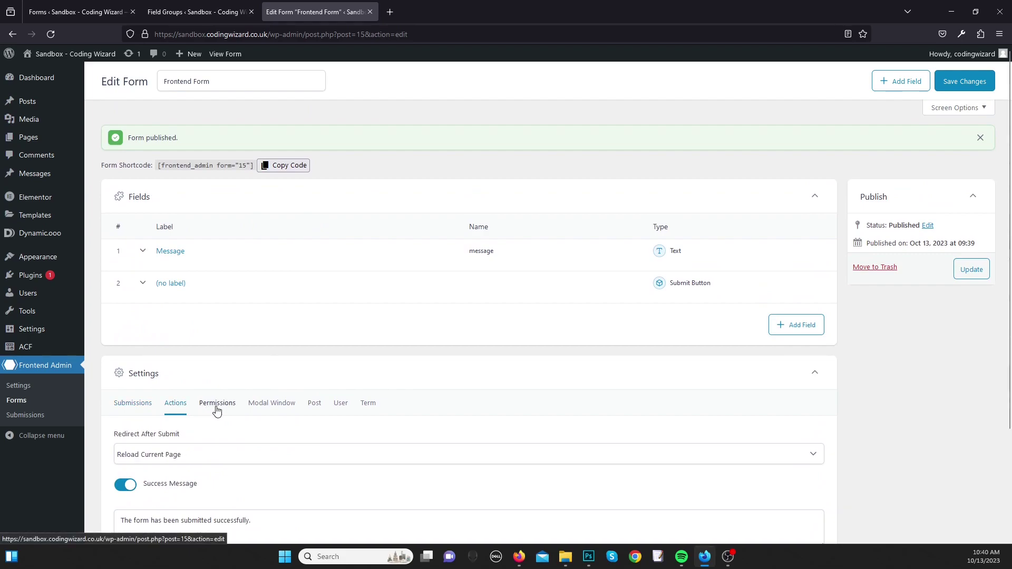
{"action": "left_click", "coordinate": [216, 403]}
Step: Change the form's success message to "Your message has been submitted successfully." and save the form
{"action": "left_click", "coordinate": [175, 403]}
{"action": "scroll", "coordinate": [251, 420], "scroll_direction": "down", "scroll_amount": 3}
{"action": "left_click", "coordinate": [292, 396]}
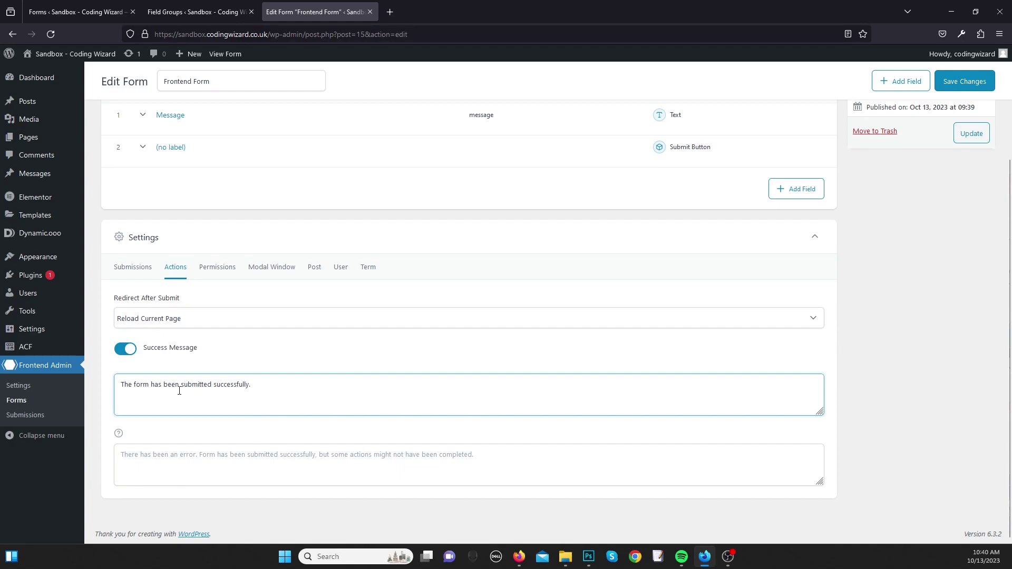
{"action": "left_click_drag", "start_coordinate": [181, 389], "coordinate": [93, 386]}
{"action": "double_click", "coordinate": [141, 386]}
{"action": "left_click", "coordinate": [153, 387]}
{"action": "type", "text": "Your message"}
{"action": "left_click", "coordinate": [377, 394]}
{"action": "scroll", "coordinate": [648, 433], "scroll_direction": "up", "scroll_amount": 2}
{"action": "scroll", "coordinate": [684, 443], "scroll_direction": "up", "scroll_amount": 1}
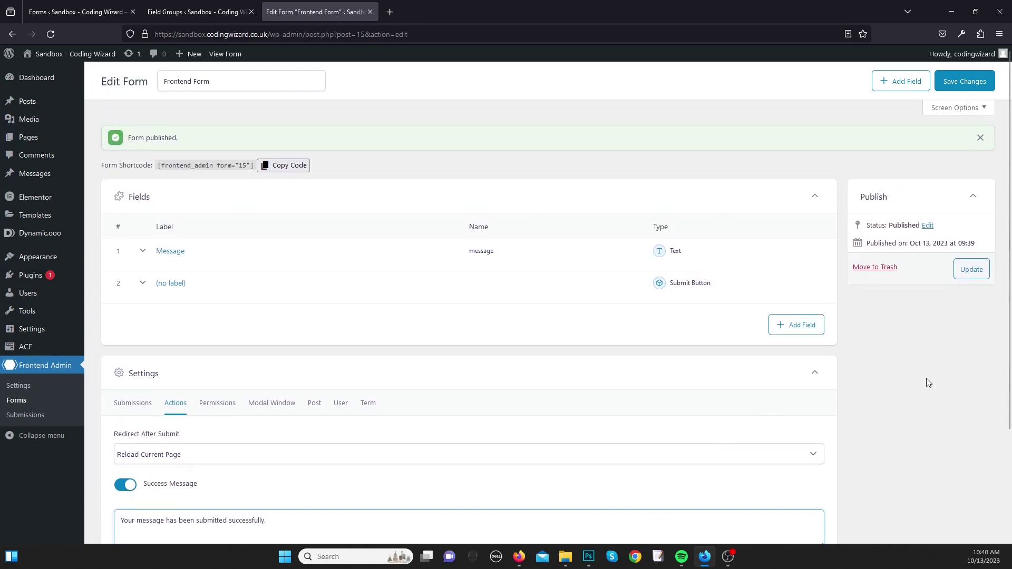
{"action": "left_click", "coordinate": [946, 85]}
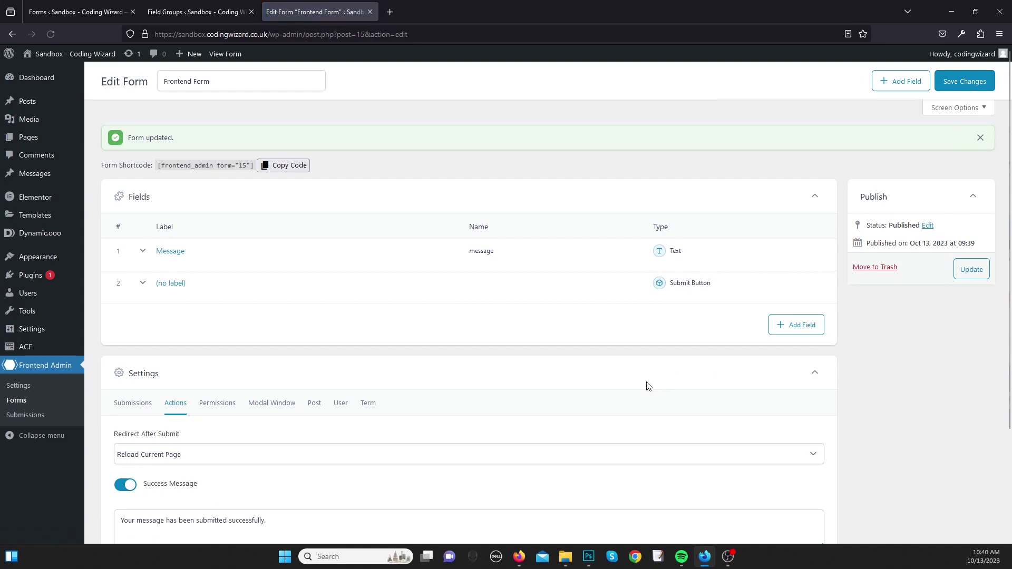
Step: Open the Frontend Admin submissions list and the Messages list in separate browser tabs
{"action": "left_click", "coordinate": [54, 405]}
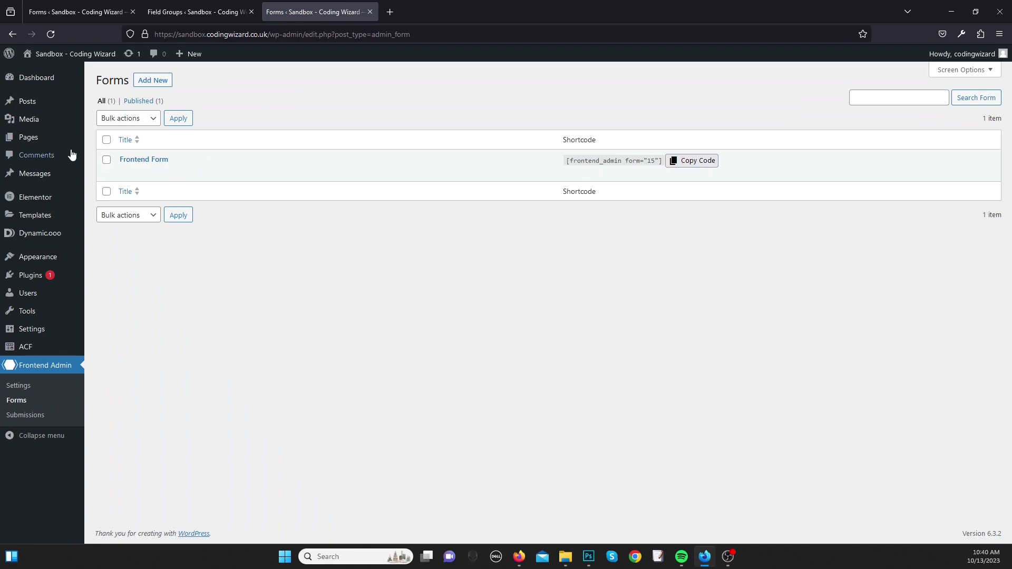
{"action": "mouse_move", "coordinate": [32, 180]}
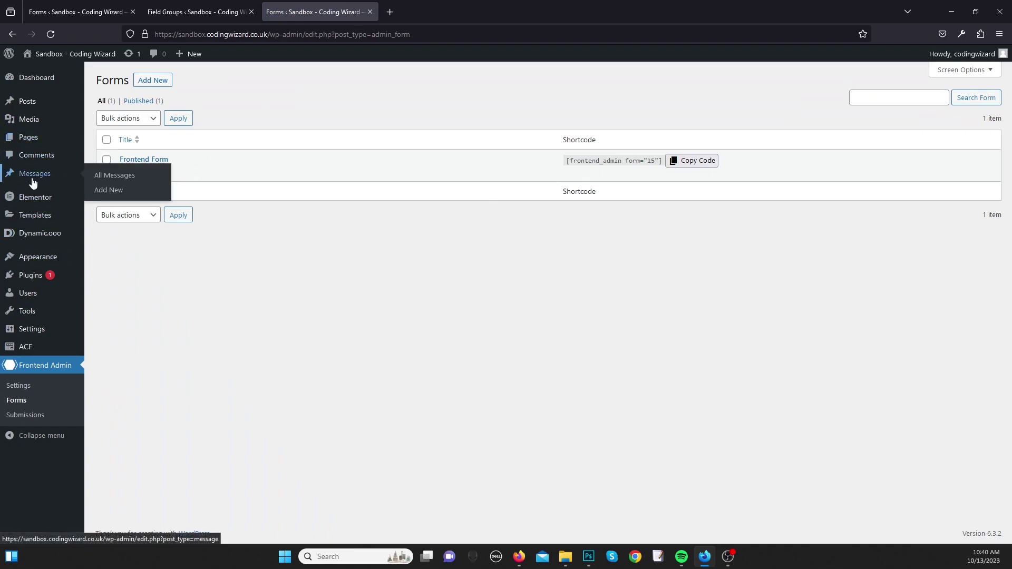
{"action": "middle_click", "coordinate": [33, 182]}
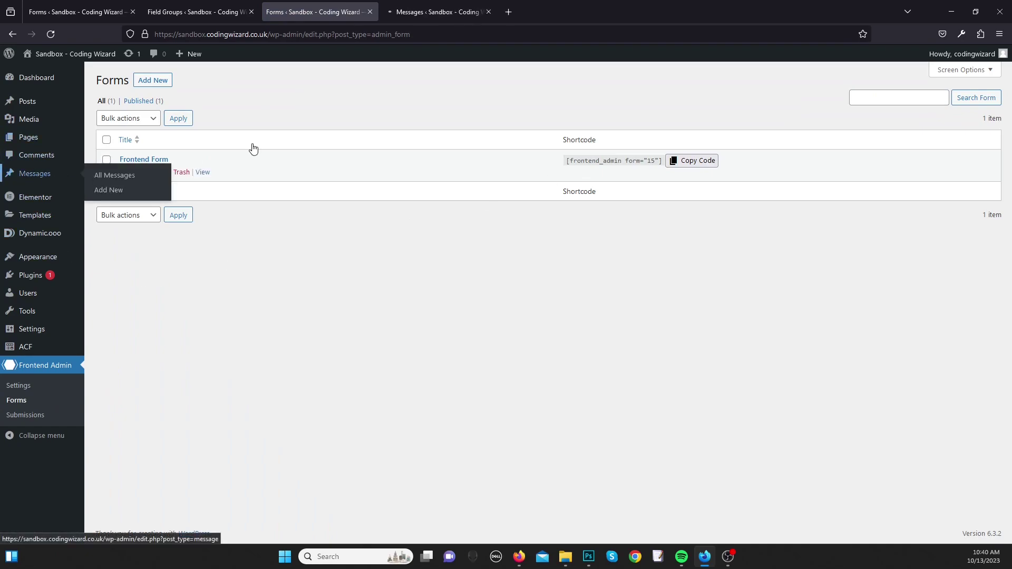
{"action": "left_click", "coordinate": [27, 414]}
{"action": "key", "text": "ctrl+Tab"}
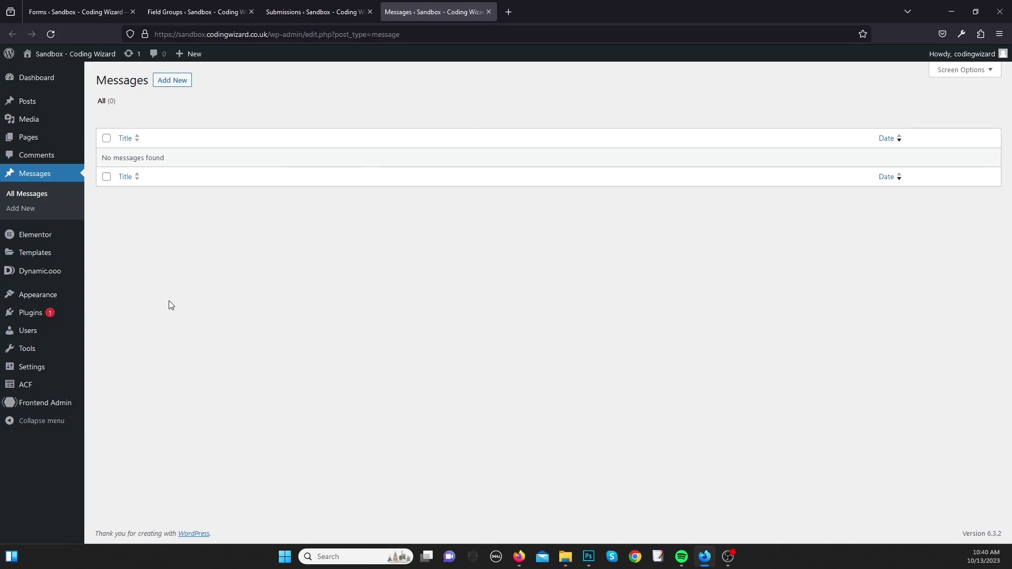
Step: Create a new page titled "Updates" and open it in Elementor without the introductory notices
{"action": "left_click", "coordinate": [40, 139]}
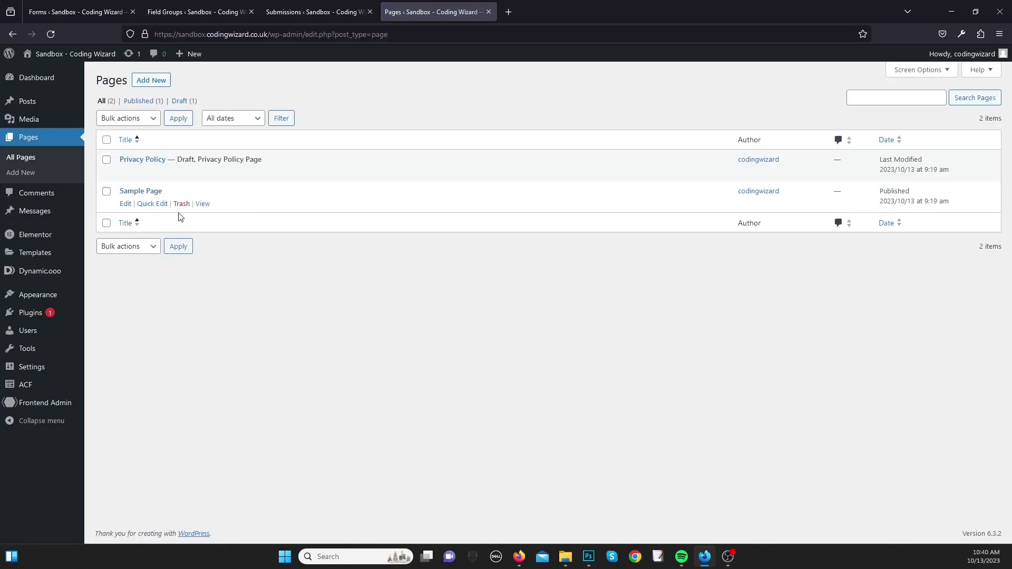
{"action": "left_click", "coordinate": [150, 80]}
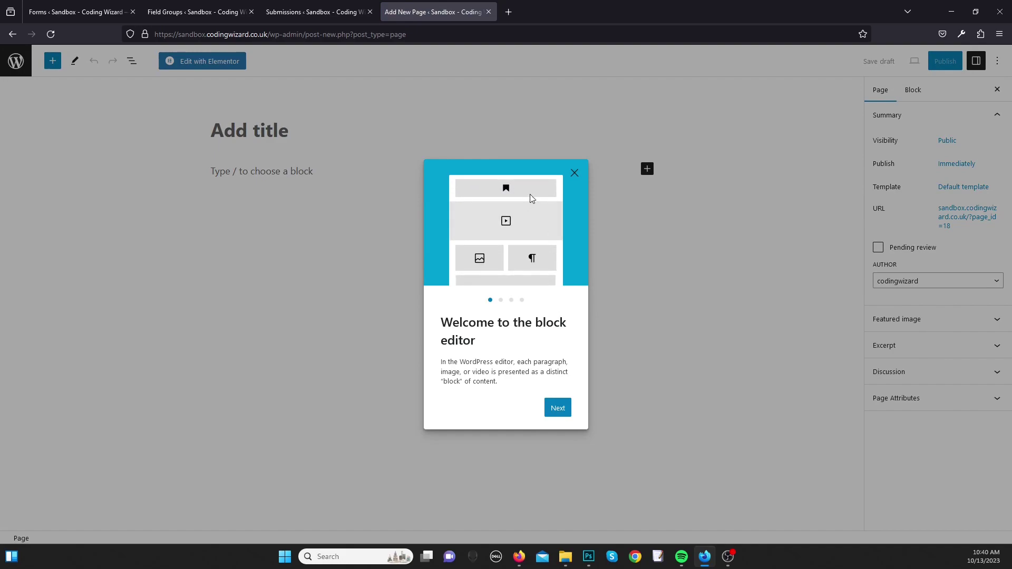
{"action": "left_click", "coordinate": [576, 171]}
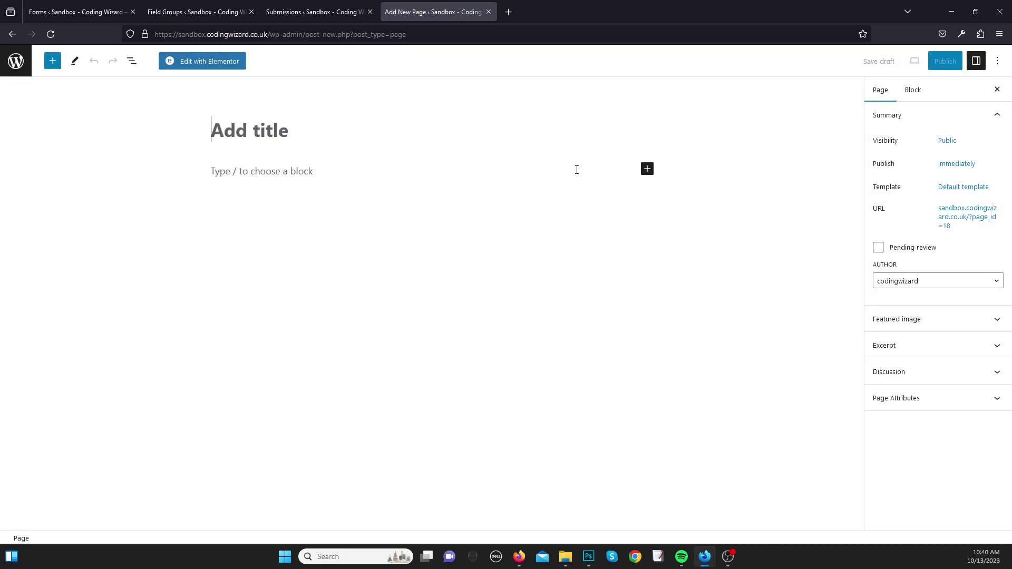
{"action": "left_click", "coordinate": [263, 125]}
{"action": "type", "text": "Updates"}
{"action": "left_click", "coordinate": [221, 62]}
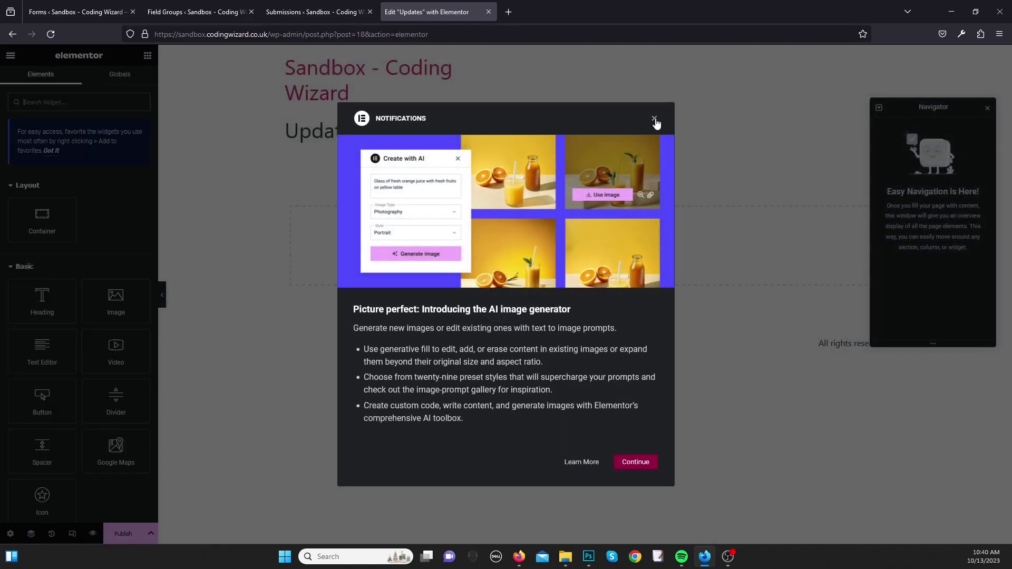
{"action": "left_click", "coordinate": [654, 118]}
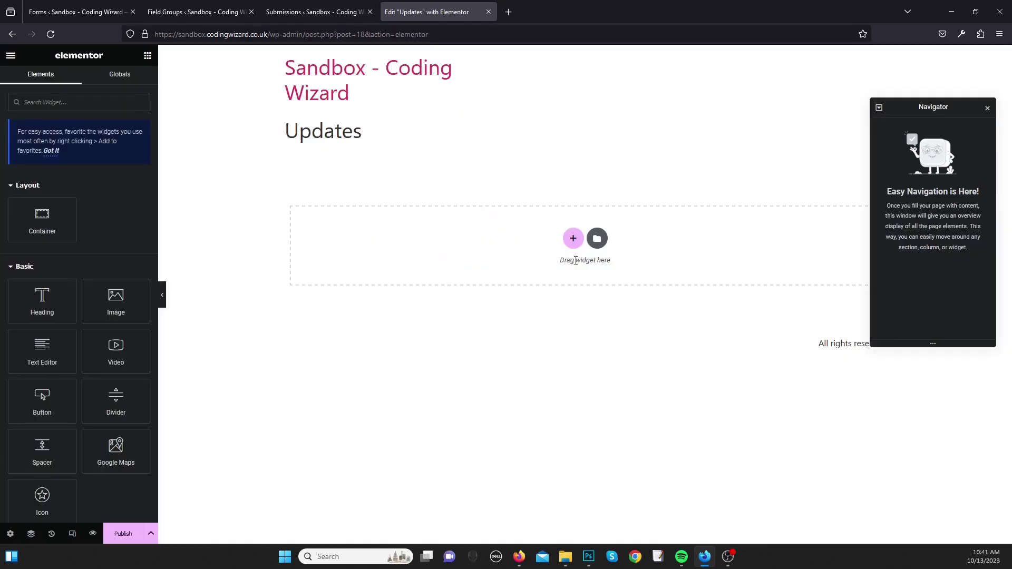
Step: Add an empty row-direction container to the Updates page and publish the page
{"action": "left_click", "coordinate": [572, 239]}
{"action": "left_click", "coordinate": [459, 265]}
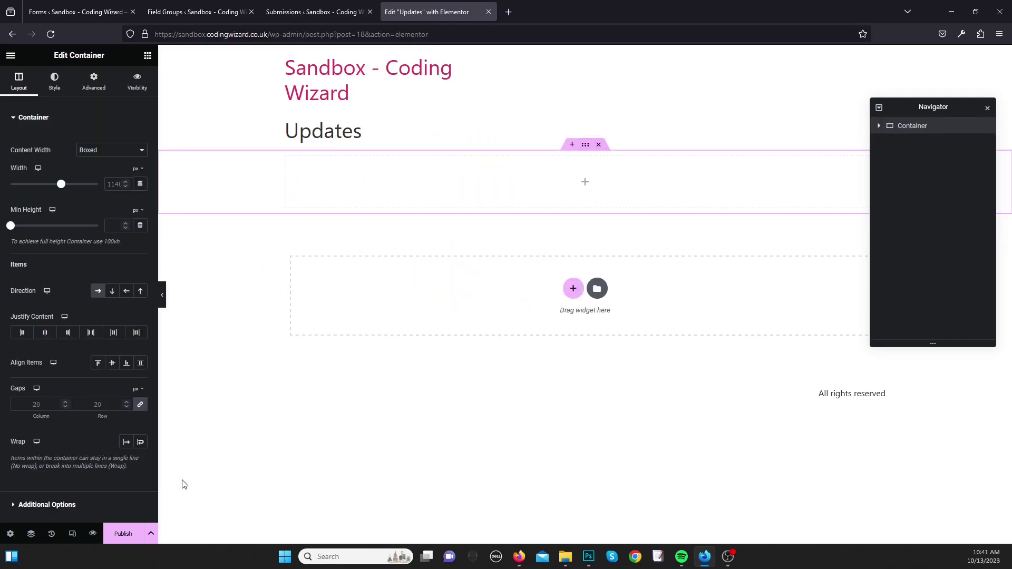
{"action": "left_click", "coordinate": [121, 534]}
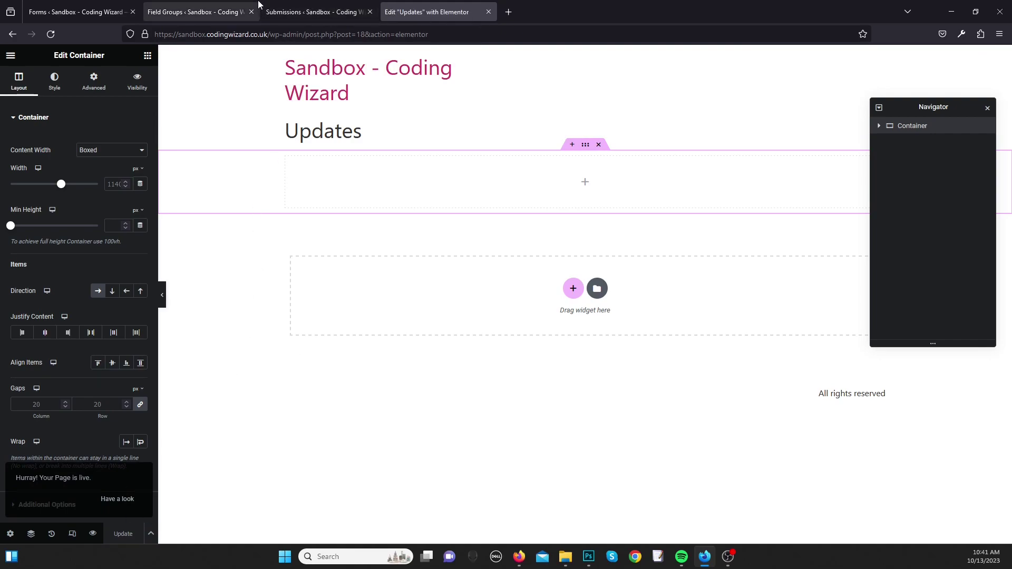
Step: View the live Updates page in its own browser tab and return to the Frontend Admin forms list
{"action": "left_click", "coordinate": [120, 500]}
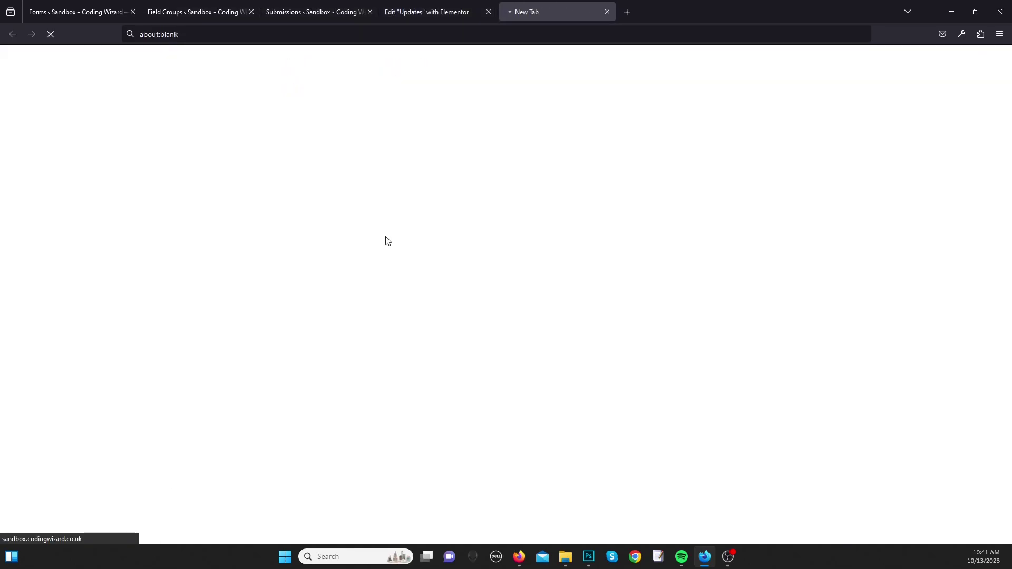
{"action": "left_click", "coordinate": [475, 7]}
{"action": "key", "text": "ctrl+Tab"}
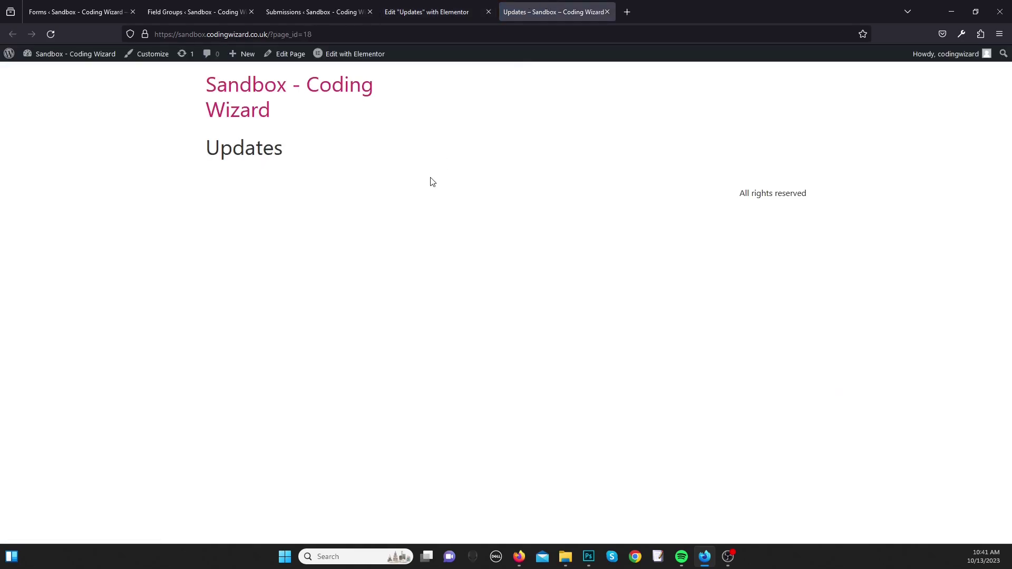
{"action": "left_click", "coordinate": [86, 8]}
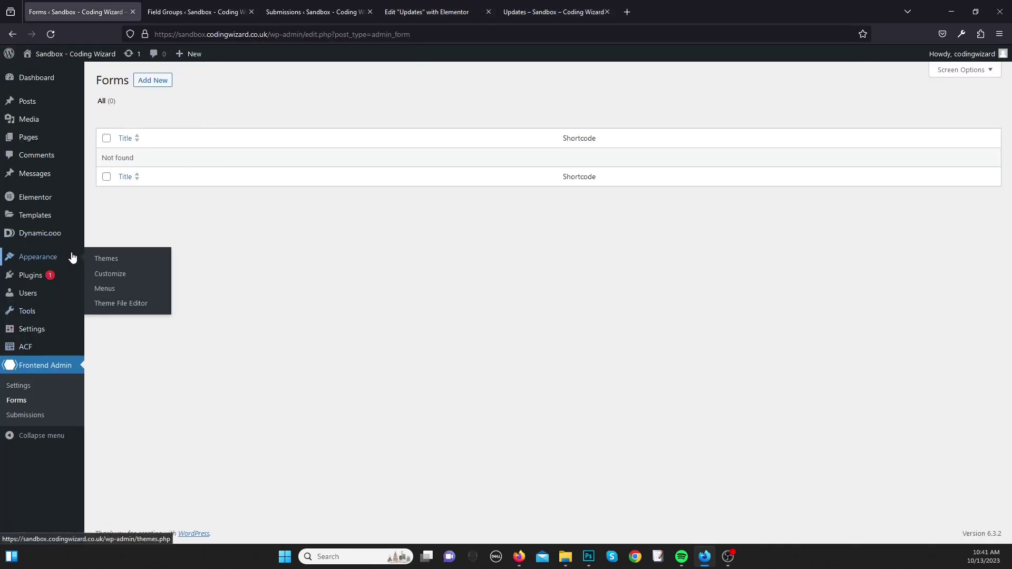
Step: Open the saved Elementor templates in a separate browser tab and create a section template named "Inner Messages"
{"action": "middle_click", "coordinate": [57, 218]}
{"action": "left_click", "coordinate": [189, 4]}
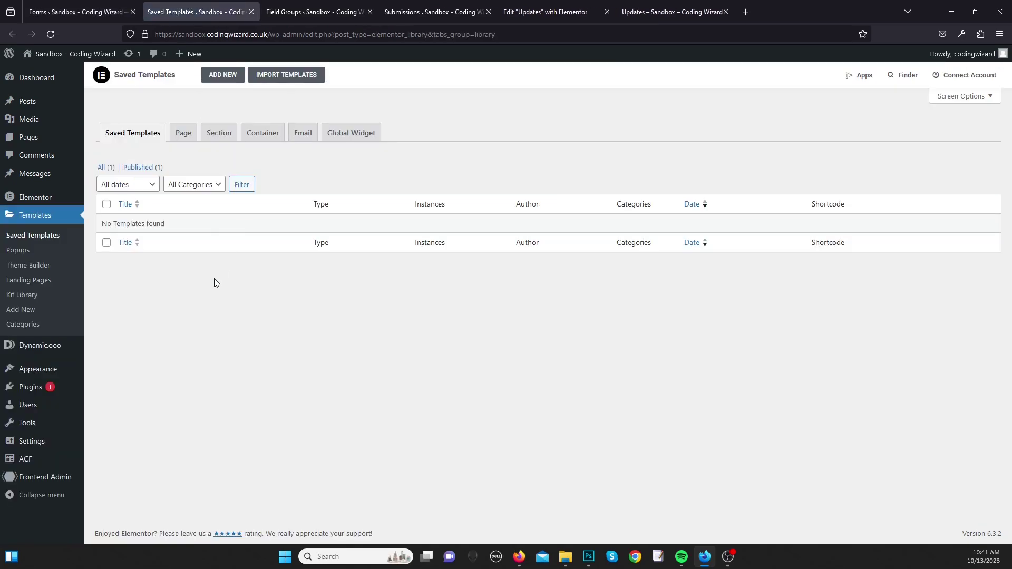
{"action": "left_click", "coordinate": [218, 133]}
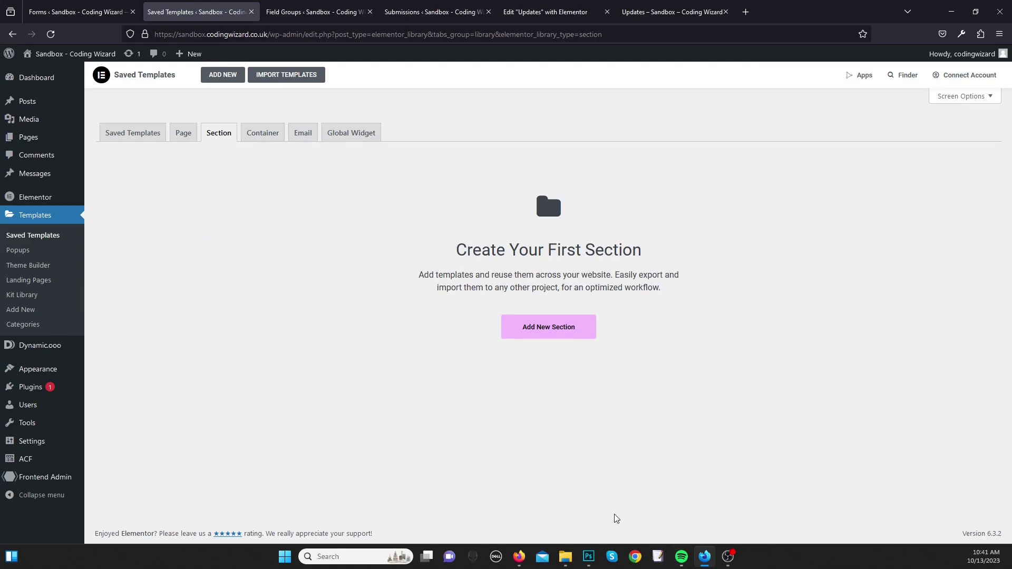
{"action": "left_click", "coordinate": [575, 328]}
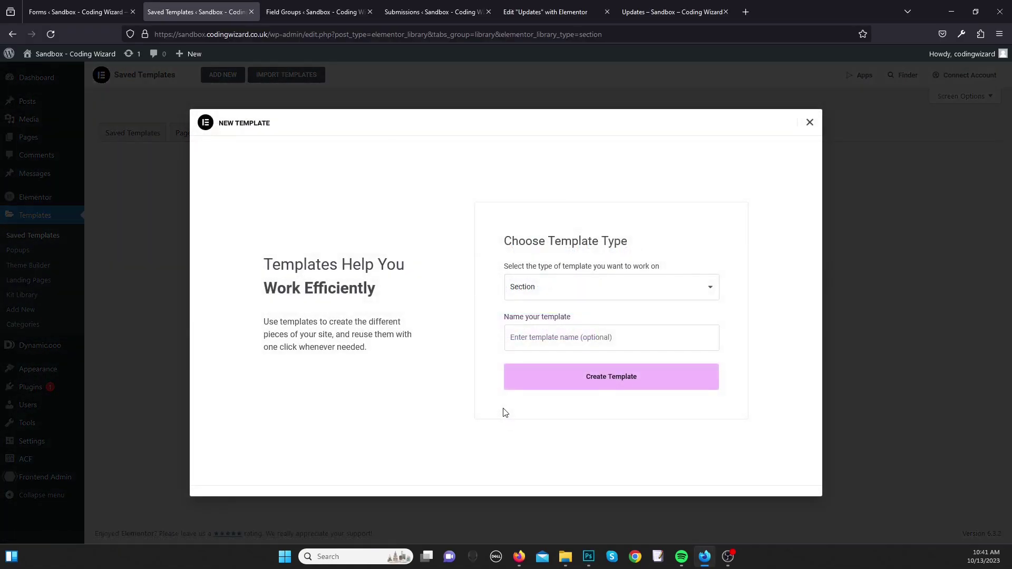
{"action": "type", "text": "Inner Messages"}
{"action": "left_click", "coordinate": [617, 381]}
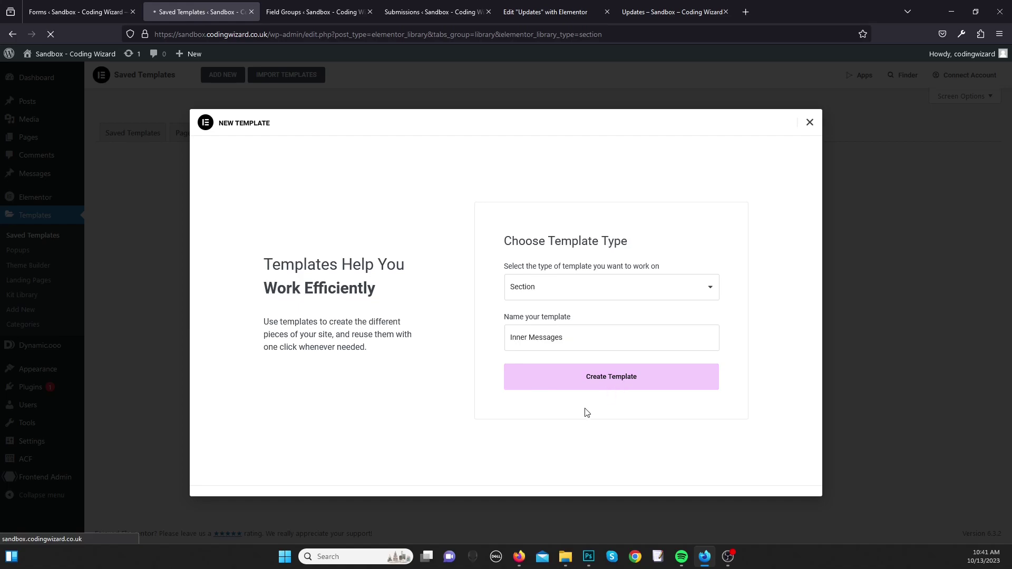
Step: Add a row-direction container 750 px wide to the Inner Messages template and place a second container inside it
{"action": "left_click", "coordinate": [499, 270]}
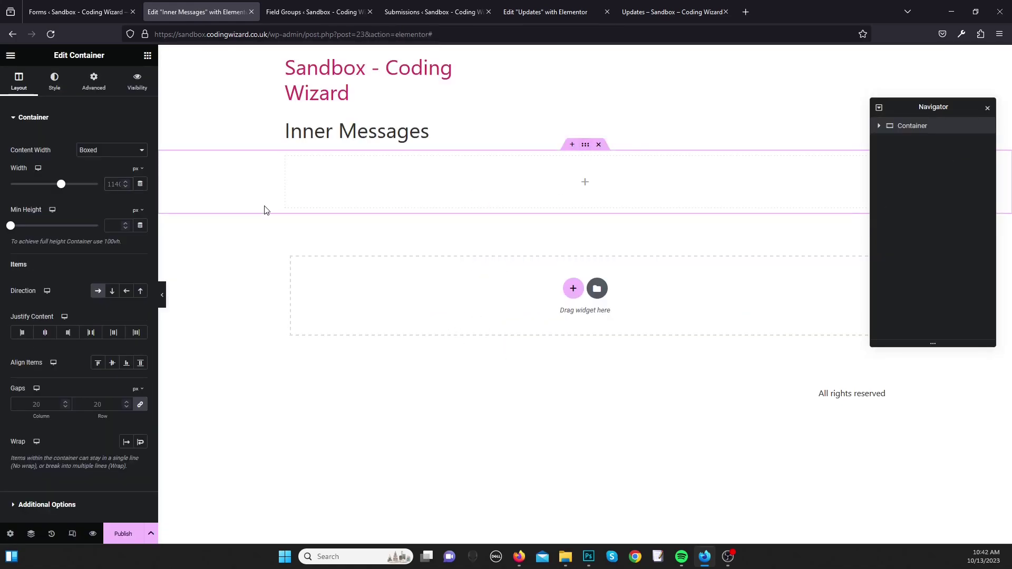
{"action": "type", "text": "750"}
{"action": "left_click", "coordinate": [147, 56]}
{"action": "left_click_drag", "start_coordinate": [40, 219], "coordinate": [529, 221]}
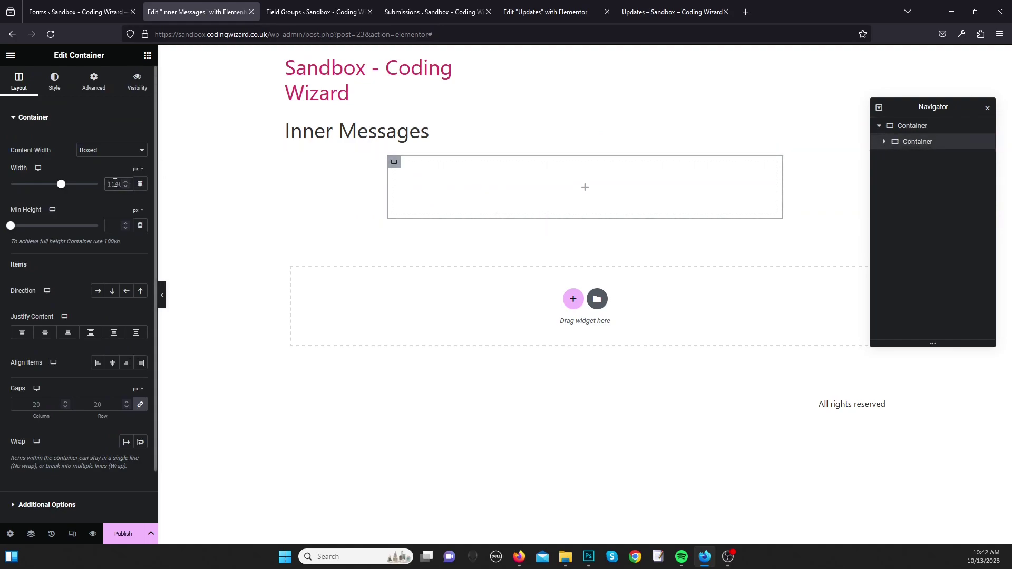
Step: Set the nested container's boxed content width to 600 px and open its style settings
{"action": "key", "text": "ctrl+a"}
{"action": "type", "text": "6"}
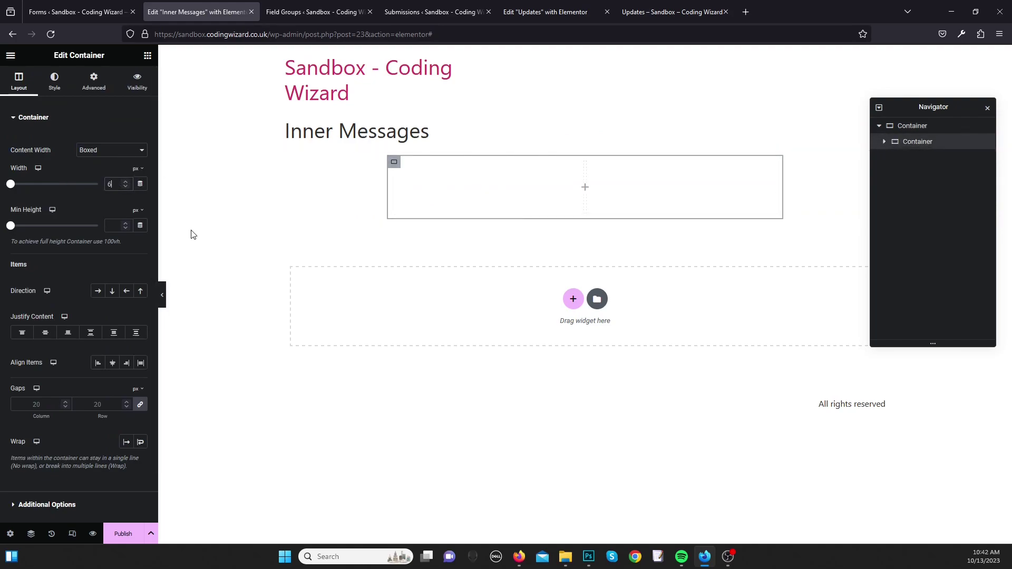
{"action": "type", "text": "00"}
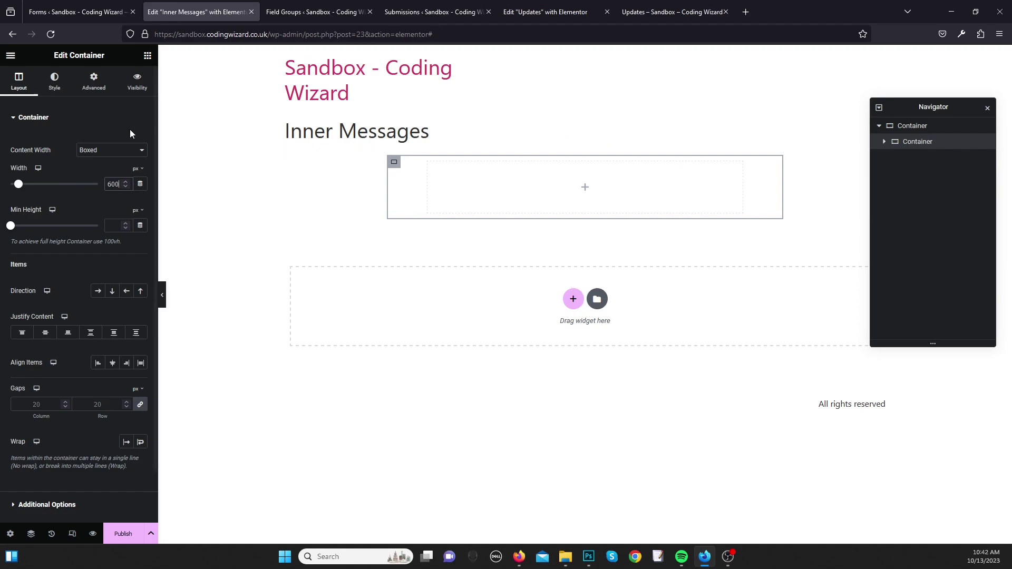
{"action": "left_click", "coordinate": [54, 82]}
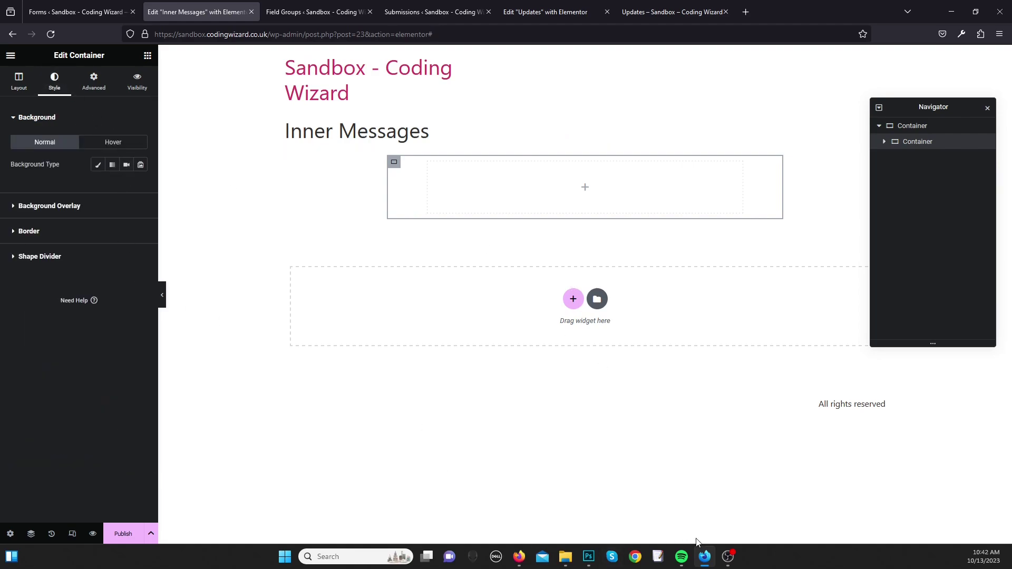
{"action": "left_click", "coordinate": [589, 557]}
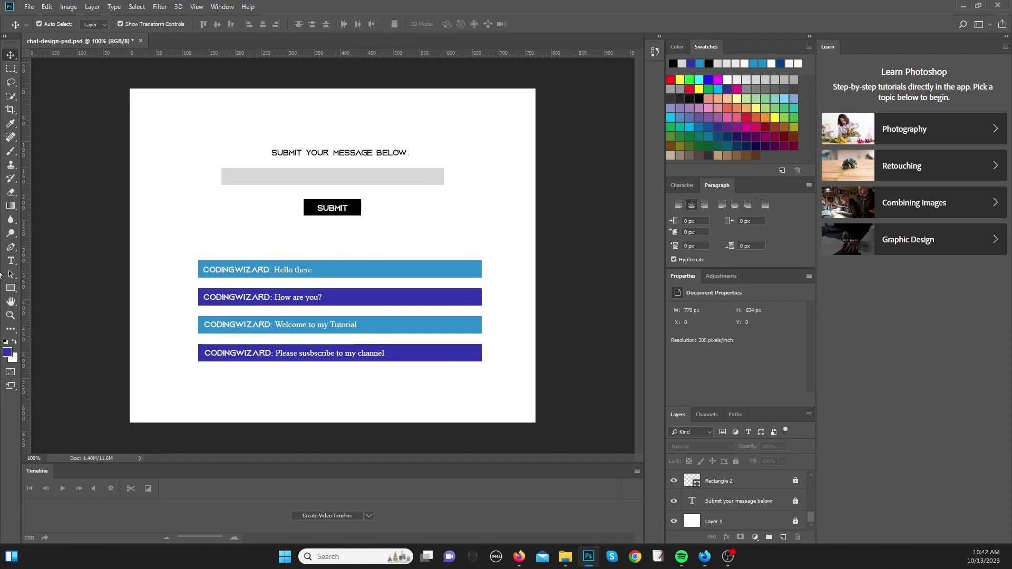
{"action": "left_click", "coordinate": [8, 352]}
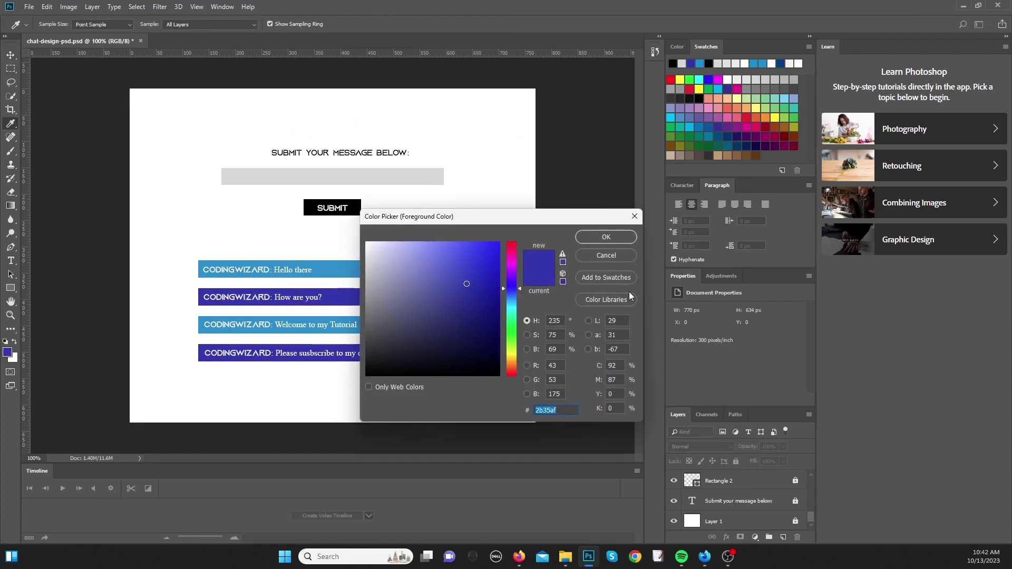
{"action": "left_click", "coordinate": [606, 256]}
{"action": "key", "text": "alt+Tab"}
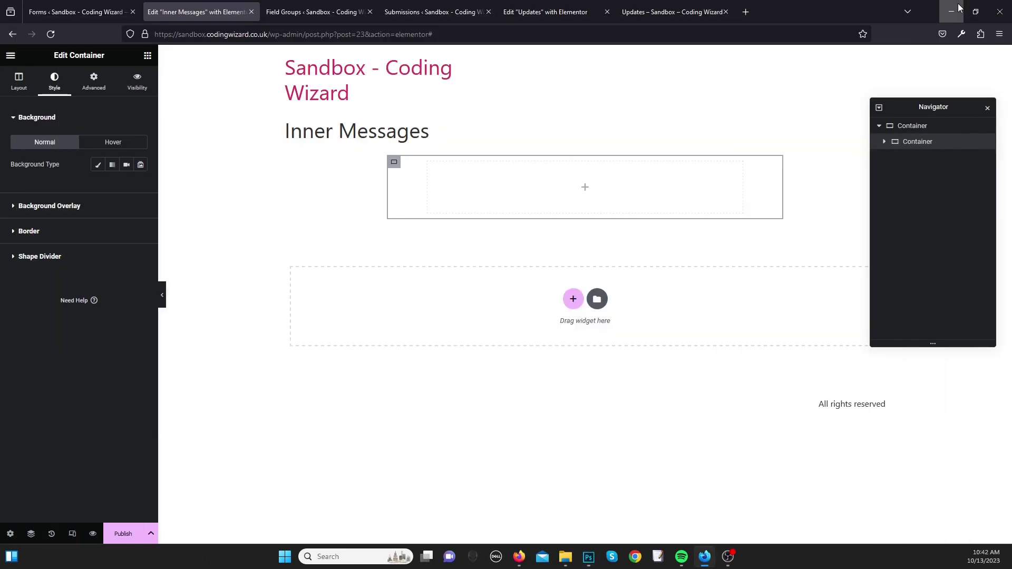
Step: Switch to Photoshop, sample the light blue message bar in the chat design, get its hex code 198fcf and return to Elementor
{"action": "left_click", "coordinate": [589, 557]}
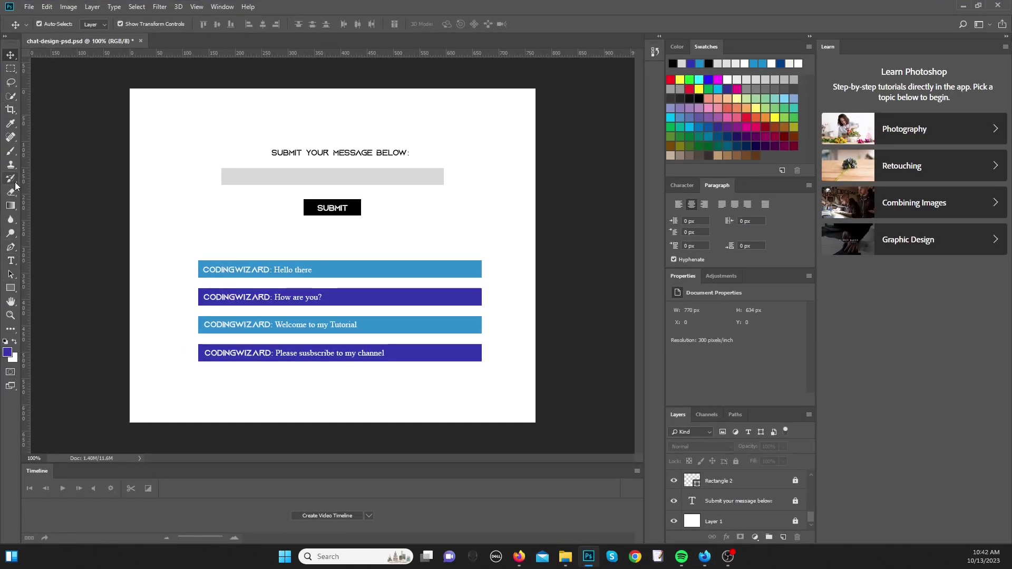
{"action": "left_click", "coordinate": [10, 123]}
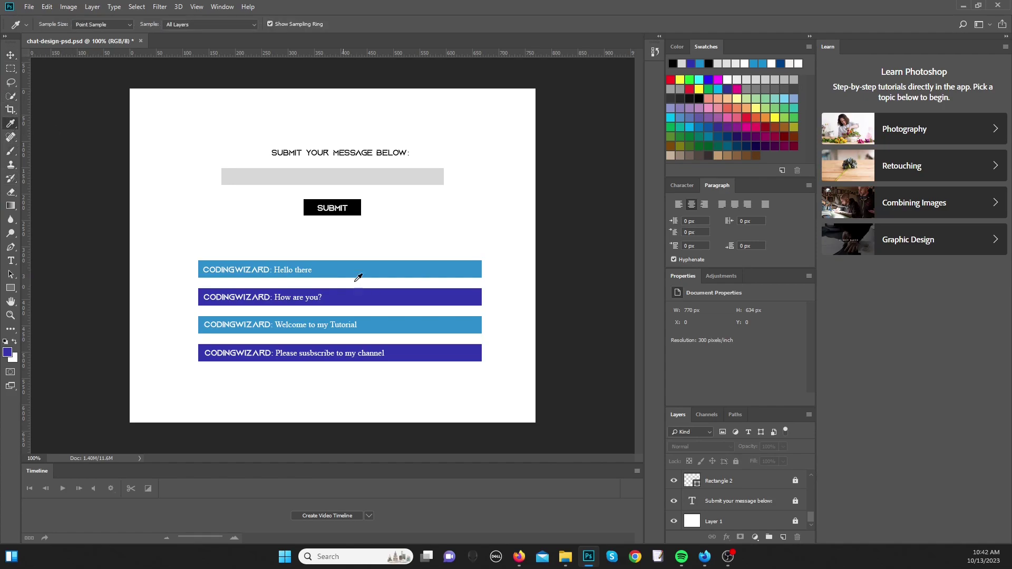
{"action": "left_click", "coordinate": [384, 271]}
{"action": "left_click", "coordinate": [8, 352]}
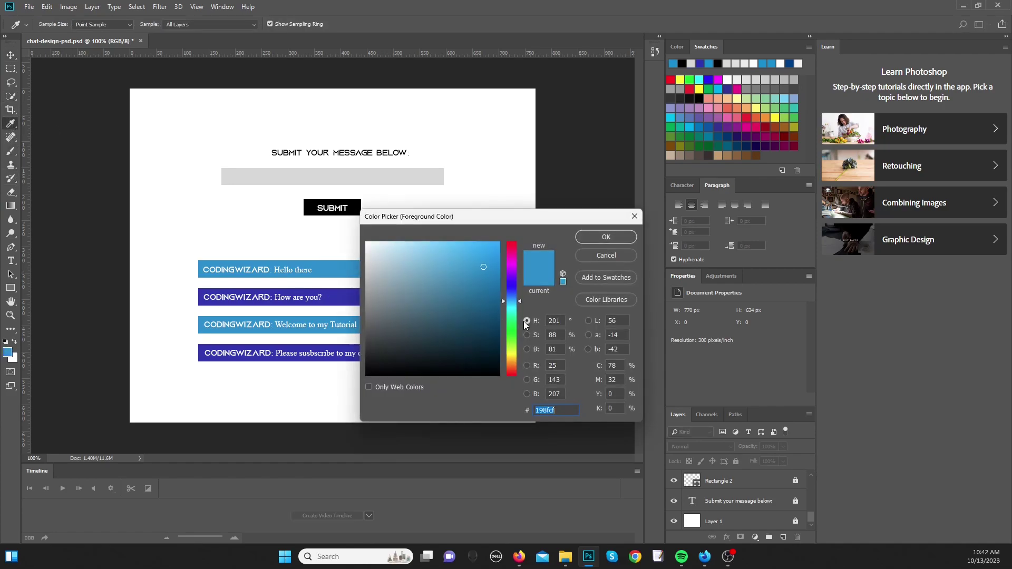
{"action": "left_click", "coordinate": [606, 255]}
{"action": "left_click", "coordinate": [963, 5]}
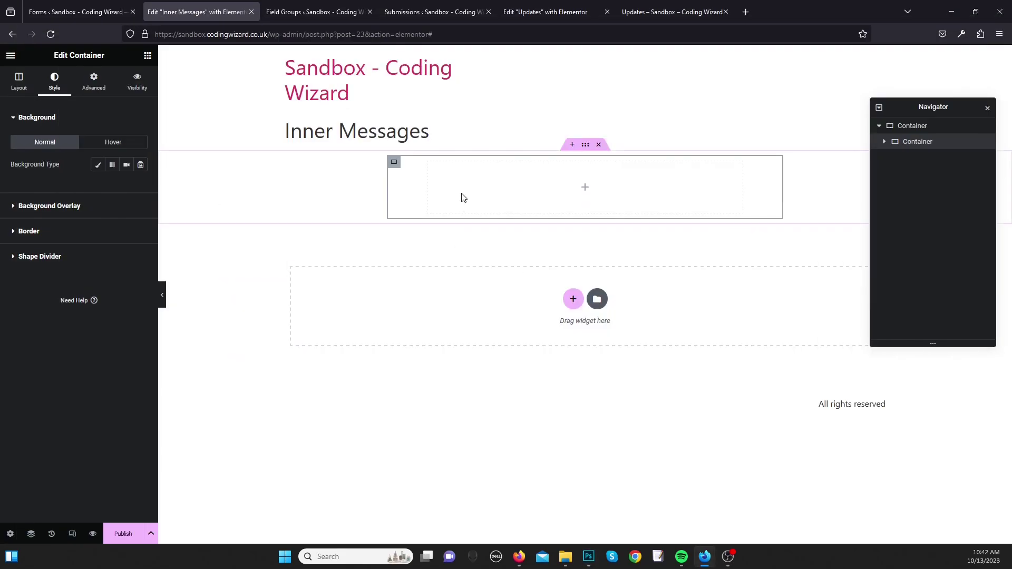
Step: Give the nested container a classic background in the light blue #198fcf sampled from the chat design
{"action": "left_click", "coordinate": [97, 165]}
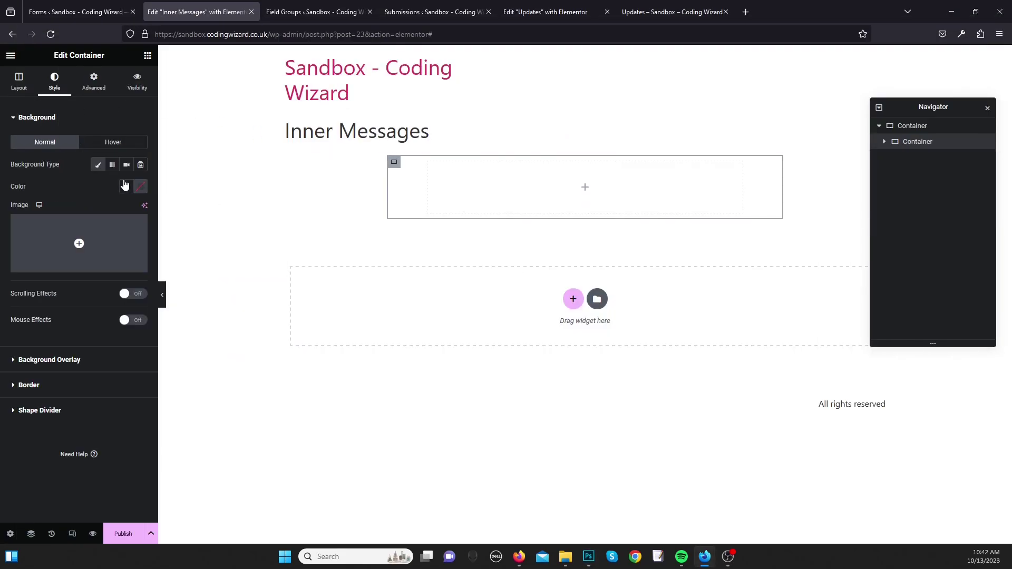
{"action": "left_click", "coordinate": [140, 186]}
{"action": "left_click", "coordinate": [61, 186]}
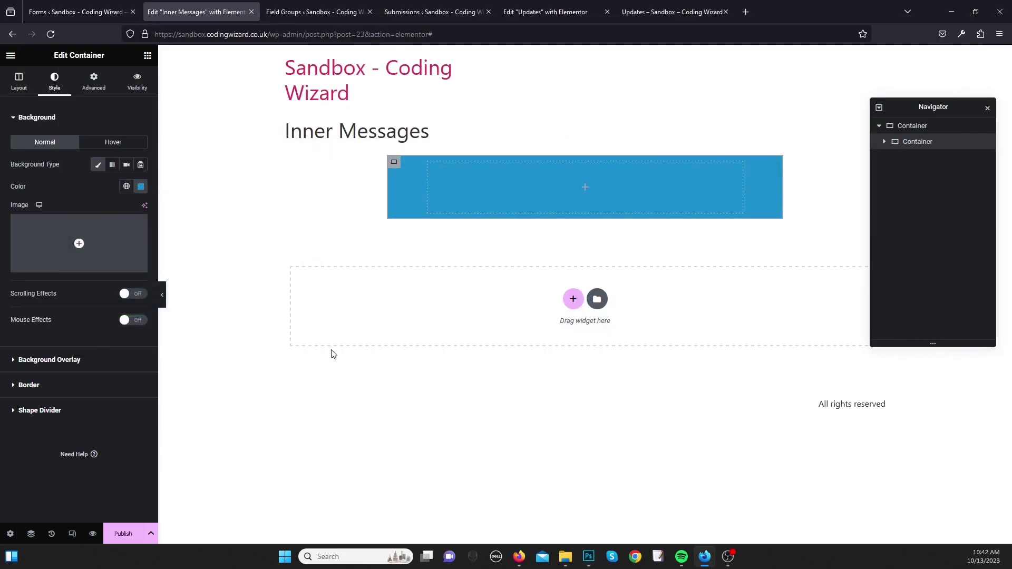
Step: Duplicate the blue nested container and set the gap of the outer container to 0
{"action": "left_click", "coordinate": [149, 57]}
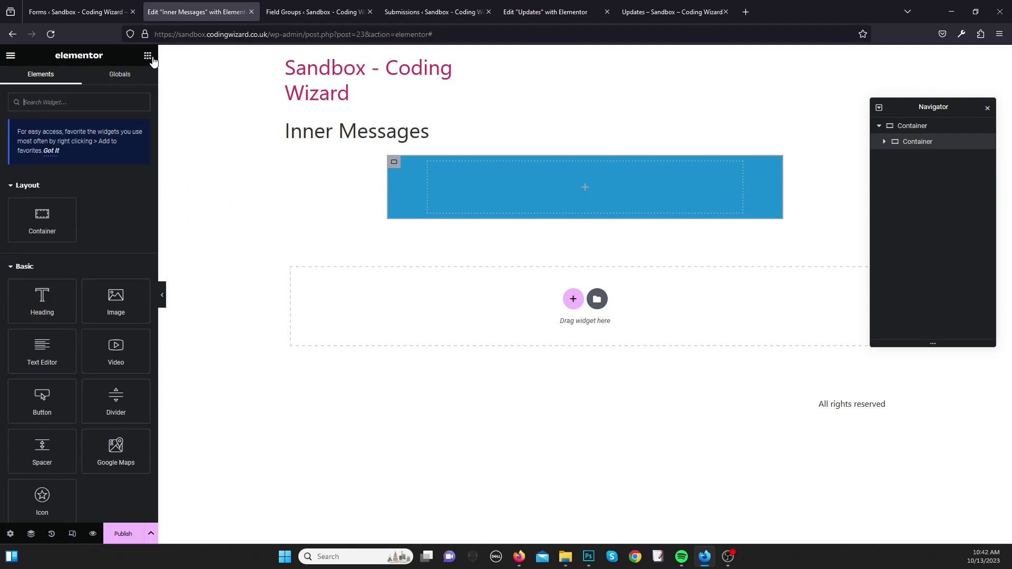
{"action": "right_click", "coordinate": [393, 166]}
{"action": "left_click", "coordinate": [421, 192]}
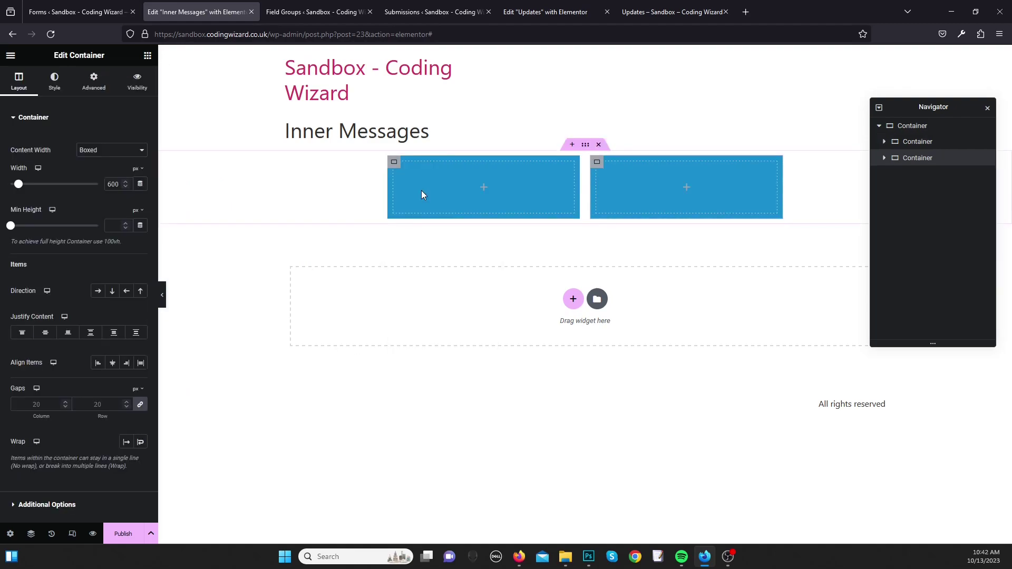
{"action": "left_click", "coordinate": [586, 145]}
{"action": "left_click", "coordinate": [37, 405]}
{"action": "type", "text": "0"}
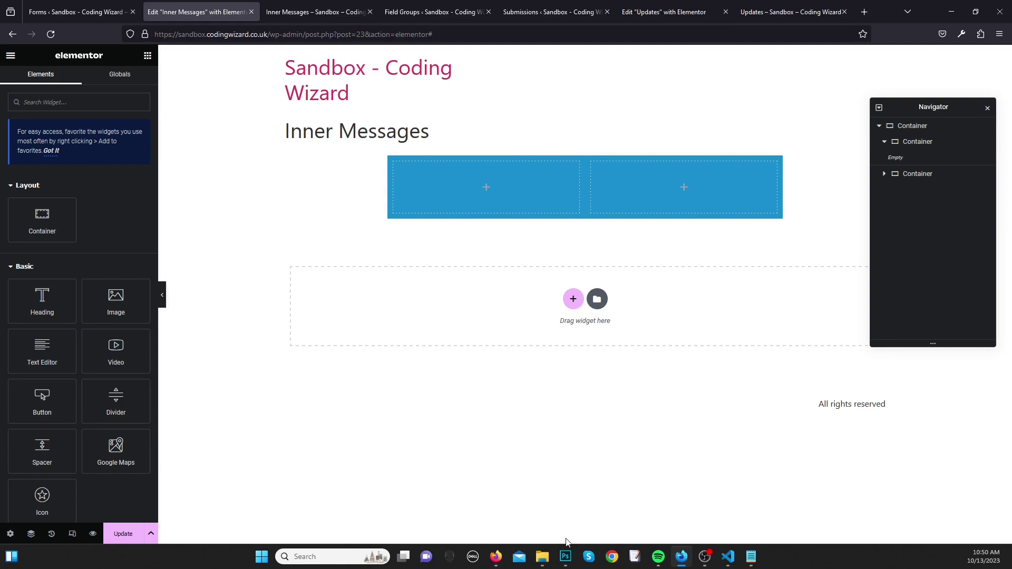
Step: Check the chat design in Photoshop and add an Icon List widget to the first blue container
{"action": "left_click", "coordinate": [565, 556]}
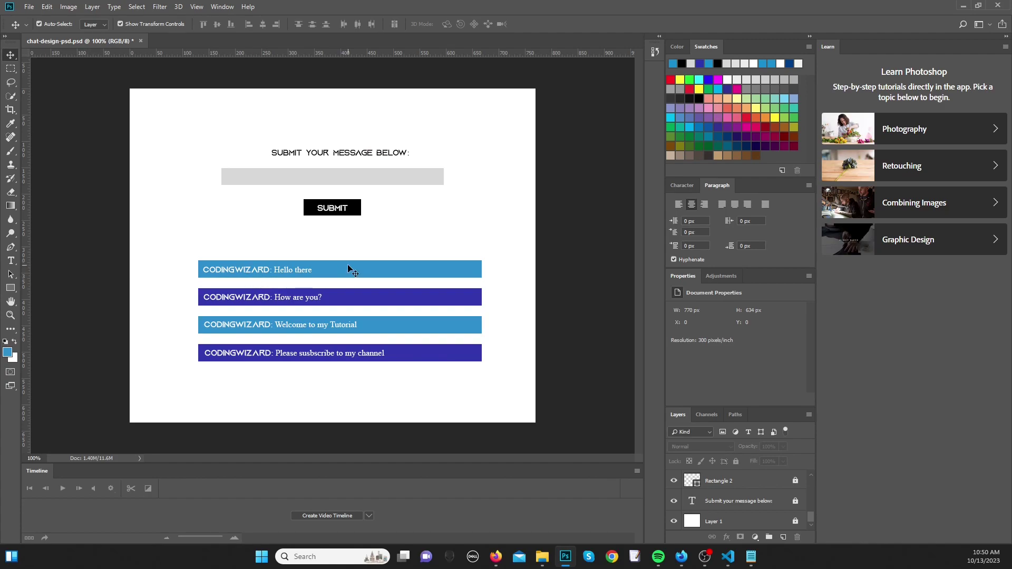
{"action": "left_click", "coordinate": [564, 556]}
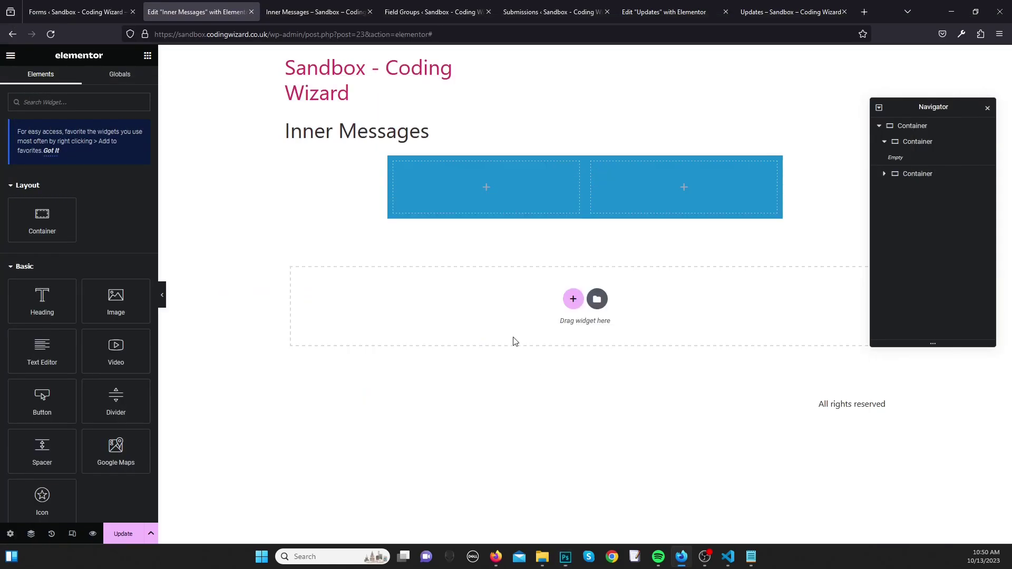
{"action": "left_click", "coordinate": [99, 102]}
{"action": "type", "text": "list"}
{"action": "left_click_drag", "start_coordinate": [42, 195], "coordinate": [454, 214]}
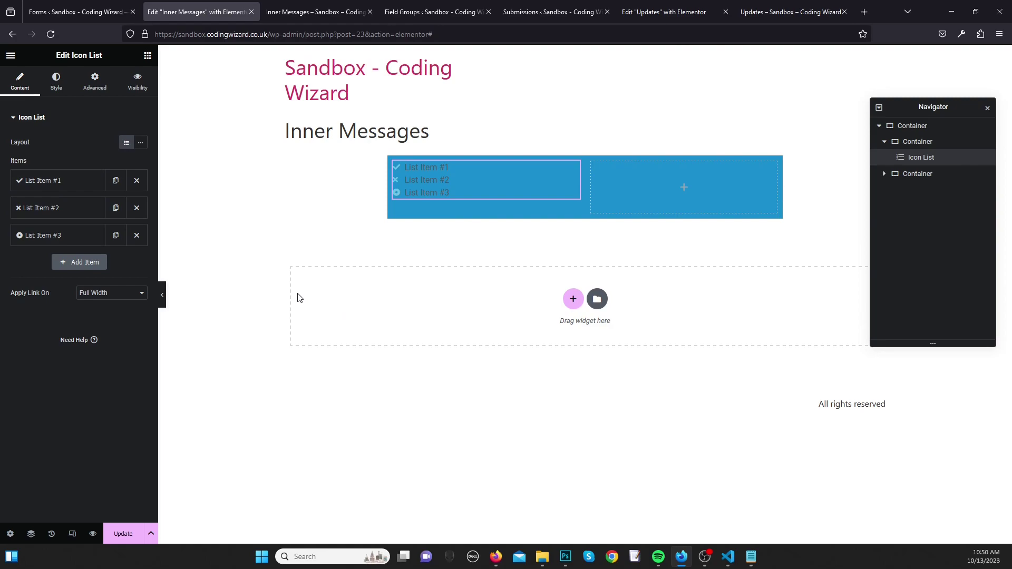
Step: Delete the second and third list items and add an item showing the dynamic Post Time without an icon
{"action": "left_click", "coordinate": [137, 235]}
{"action": "left_click", "coordinate": [137, 208]}
{"action": "left_click", "coordinate": [79, 207]}
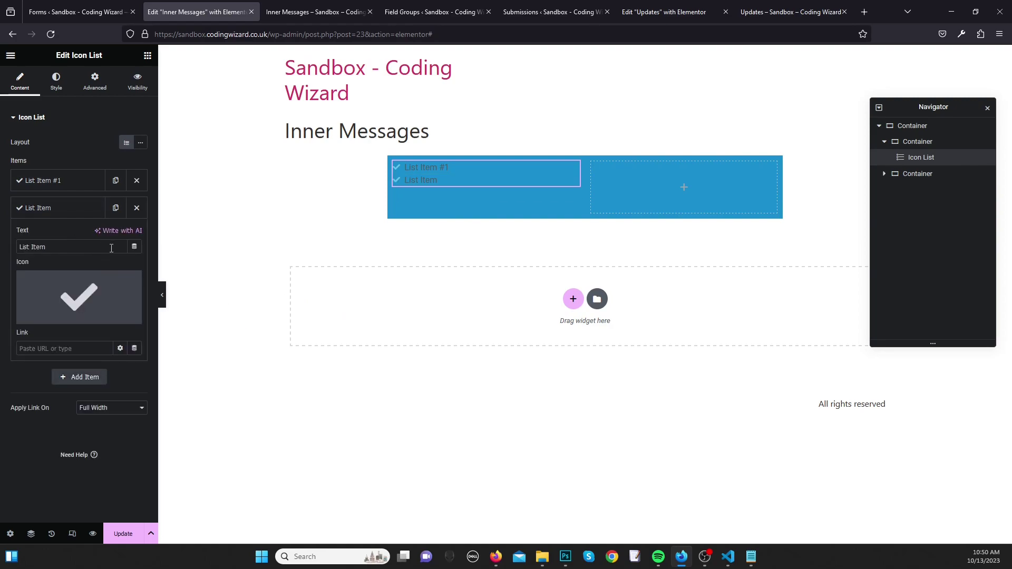
{"action": "left_click", "coordinate": [134, 247]}
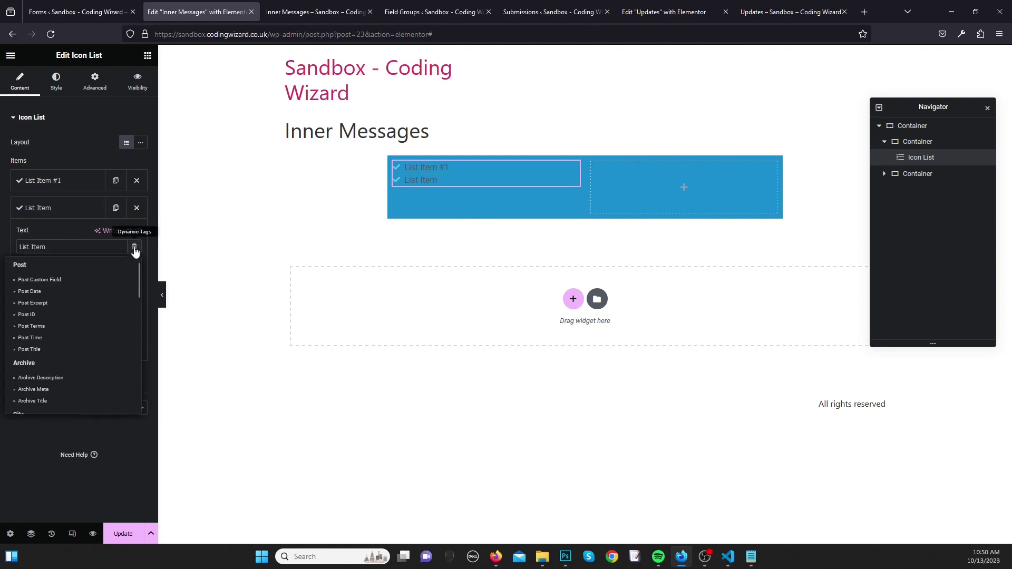
{"action": "left_click", "coordinate": [82, 338]}
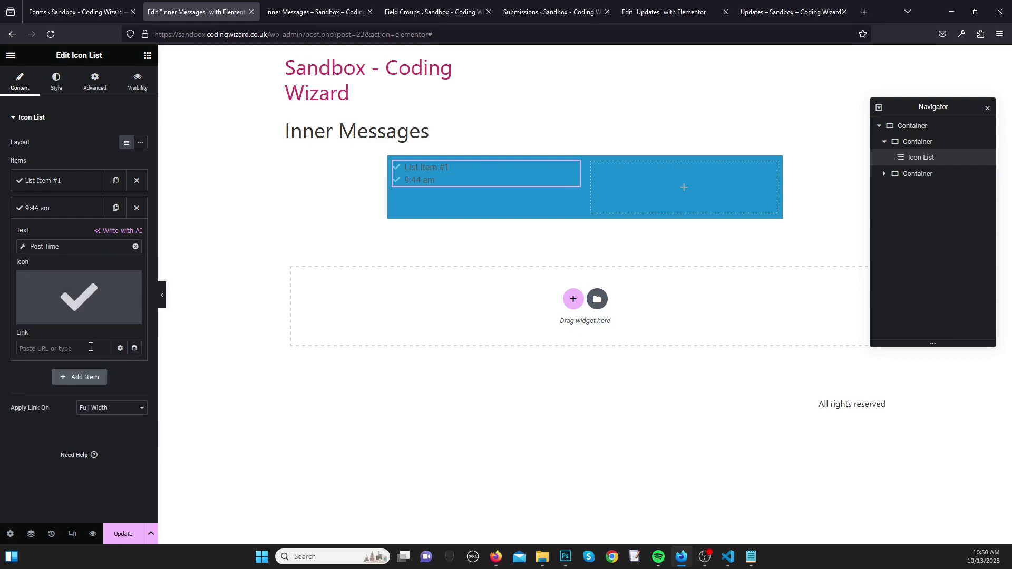
{"action": "left_click", "coordinate": [133, 281]}
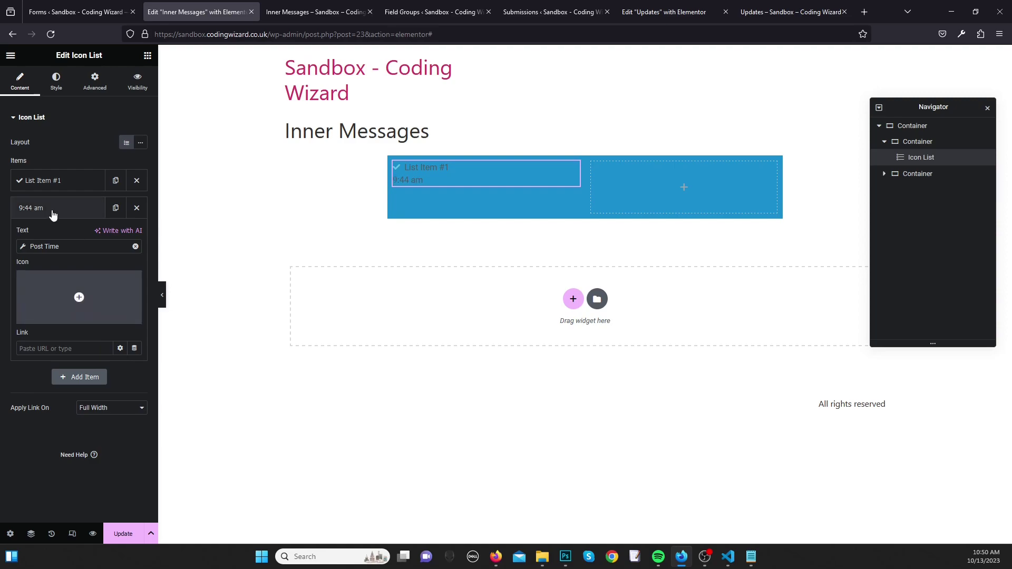
{"action": "left_click", "coordinate": [83, 211]}
Step: Add another list item below the post time that shows the dynamic Post Date without an icon
{"action": "left_click", "coordinate": [92, 240]}
{"action": "left_click", "coordinate": [133, 307]}
{"action": "left_click", "coordinate": [134, 274]}
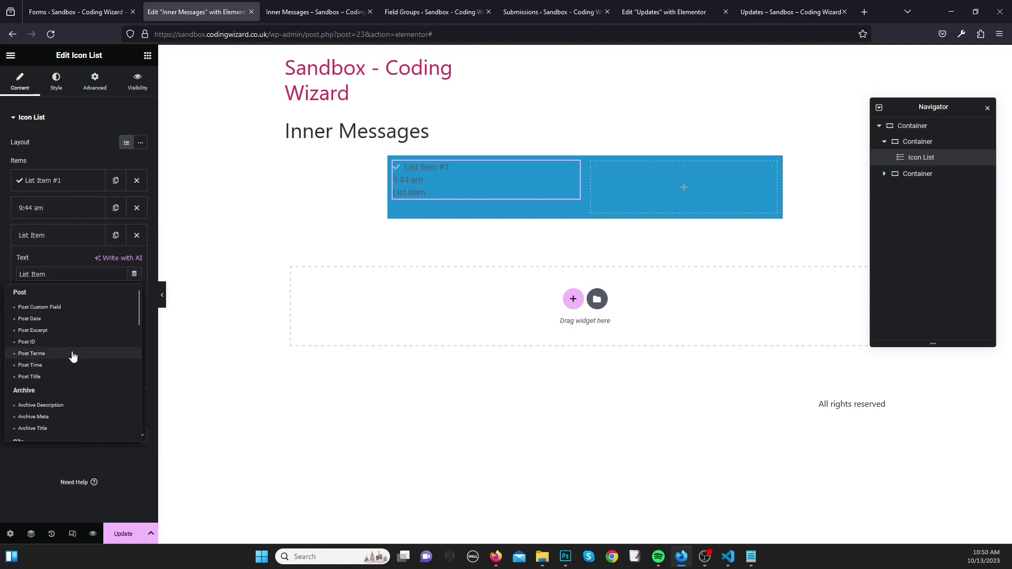
{"action": "left_click", "coordinate": [74, 318]}
{"action": "left_click", "coordinate": [62, 238]}
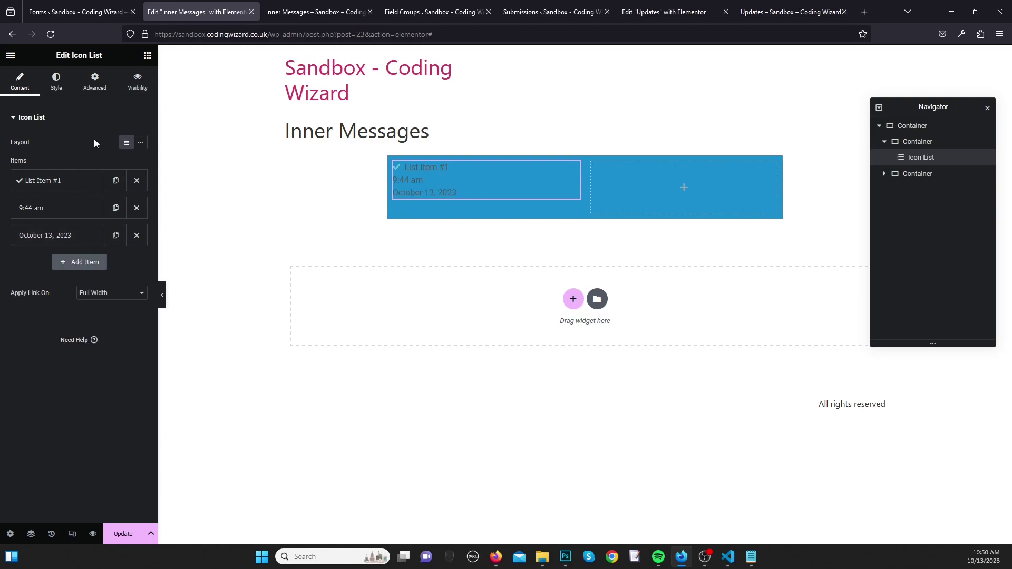
Step: Set the icon list's normal text colour to white
{"action": "left_click", "coordinate": [56, 80]}
{"action": "left_click", "coordinate": [76, 268]}
{"action": "left_click", "coordinate": [141, 259]}
{"action": "left_click", "coordinate": [22, 281]}
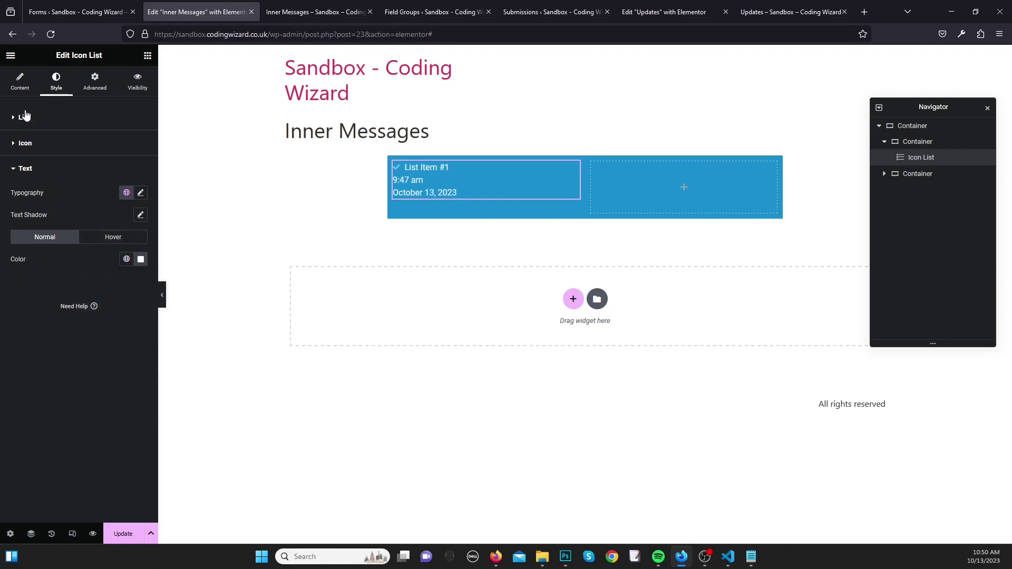
Step: Link the text of the first list item to the dynamic Author Info tag
{"action": "left_click", "coordinate": [21, 83]}
{"action": "left_click", "coordinate": [77, 183]}
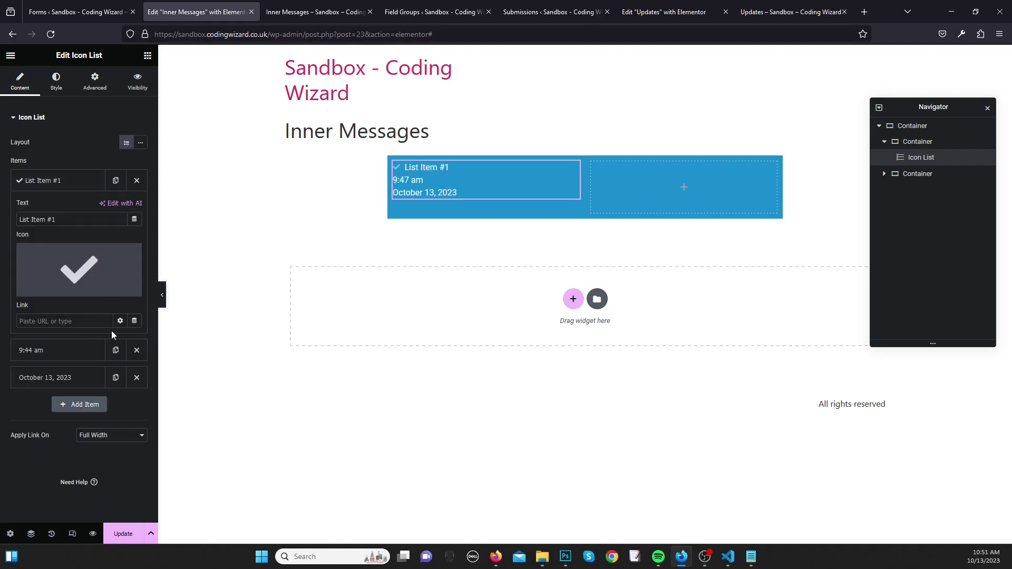
{"action": "left_click", "coordinate": [134, 219]}
{"action": "scroll", "coordinate": [71, 332], "scroll_direction": "down", "scroll_amount": 3}
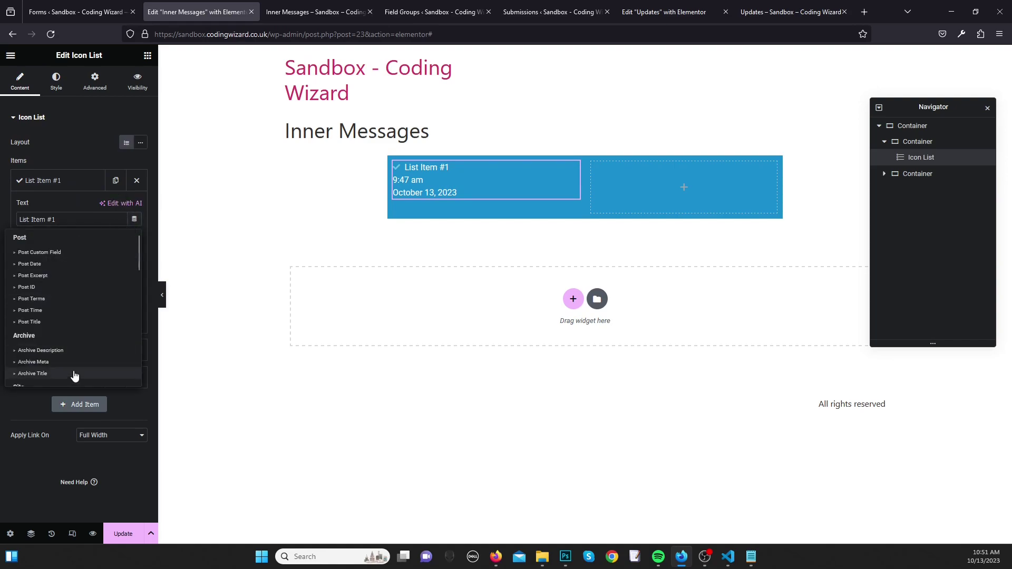
{"action": "scroll", "coordinate": [71, 335], "scroll_direction": "down", "scroll_amount": 5}
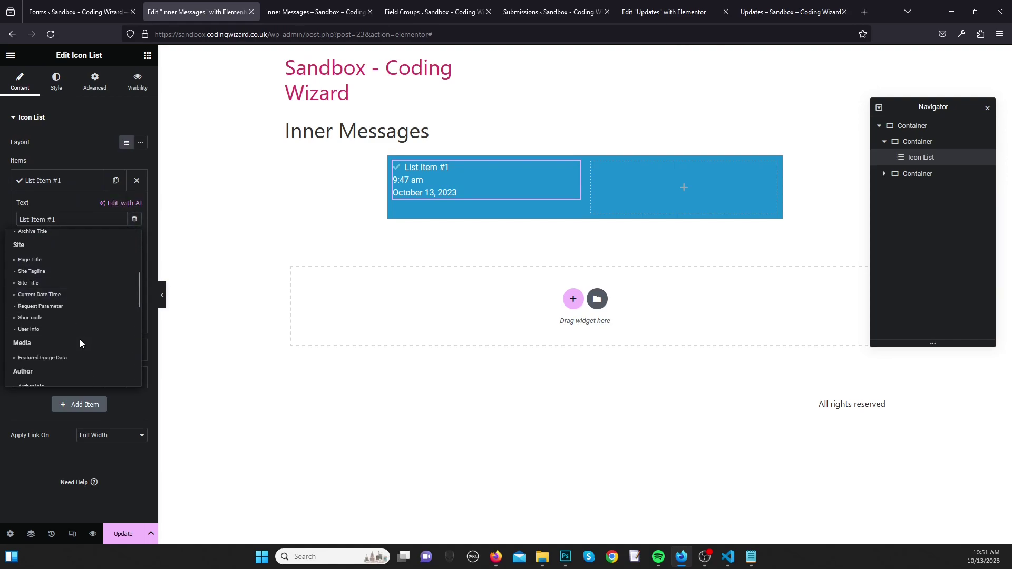
{"action": "left_click", "coordinate": [60, 339]}
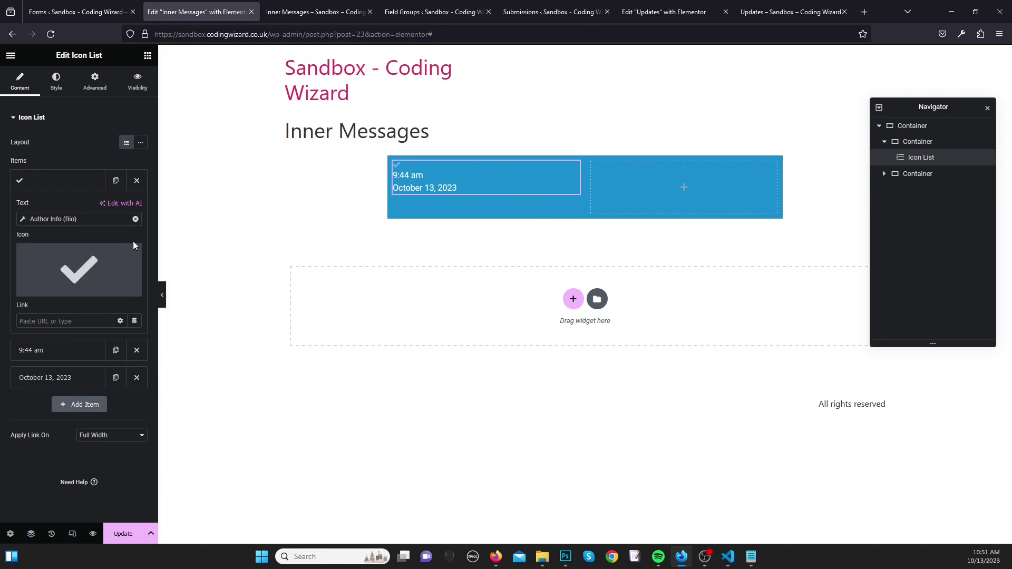
Step: Review the first list item's Author Info field setting and replace the tag with the dynamic Author Name tag
{"action": "left_click", "coordinate": [103, 220]}
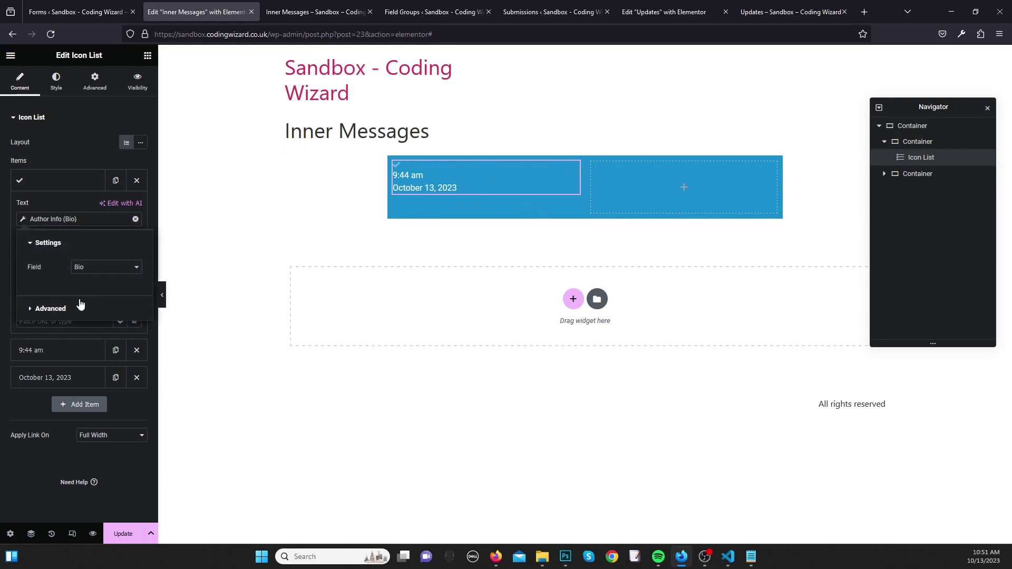
{"action": "left_click", "coordinate": [105, 267]}
{"action": "left_click", "coordinate": [97, 293]}
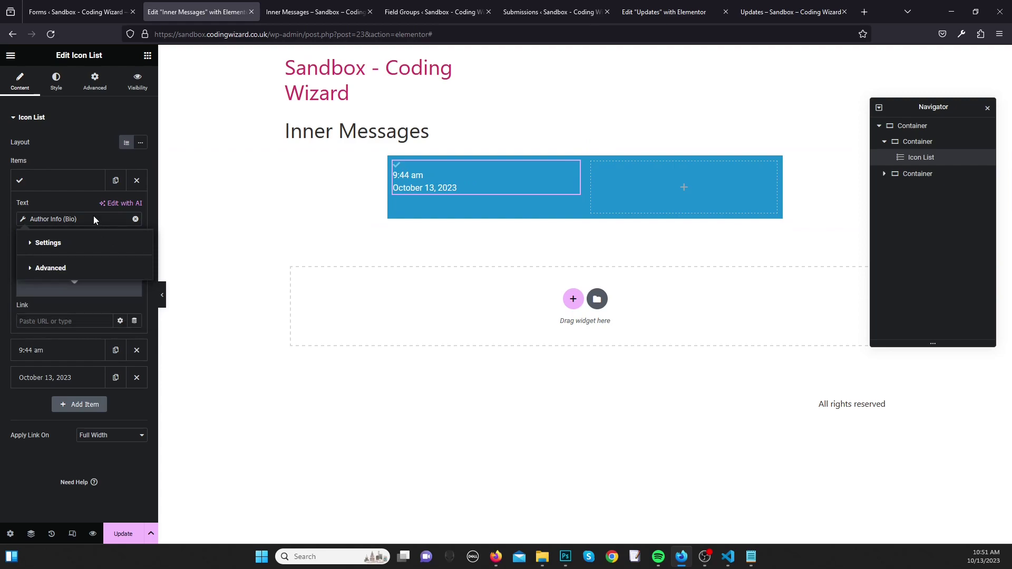
{"action": "left_click", "coordinate": [136, 219]}
{"action": "left_click", "coordinate": [134, 219]}
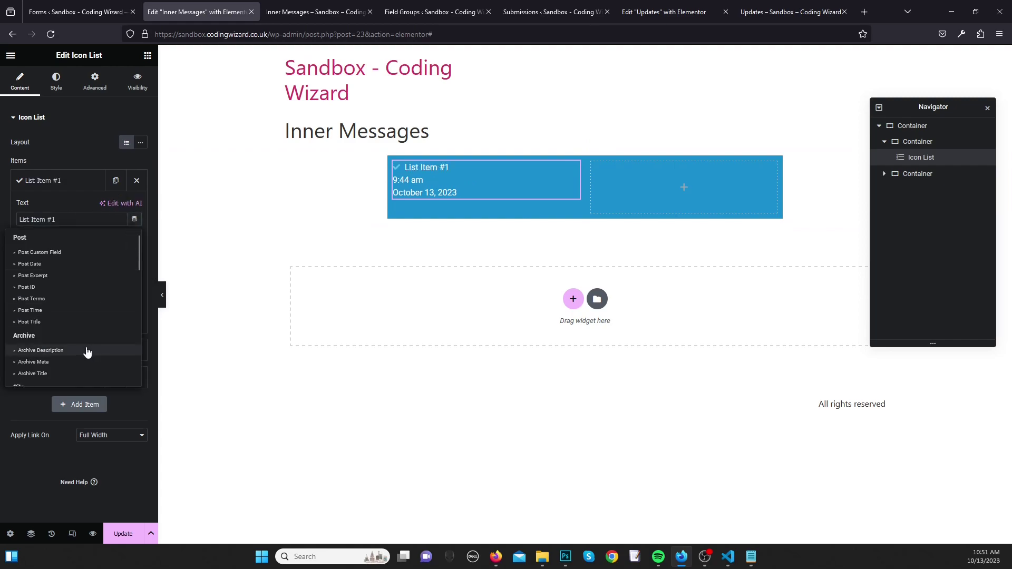
{"action": "scroll", "coordinate": [67, 352], "scroll_direction": "down", "scroll_amount": 5}
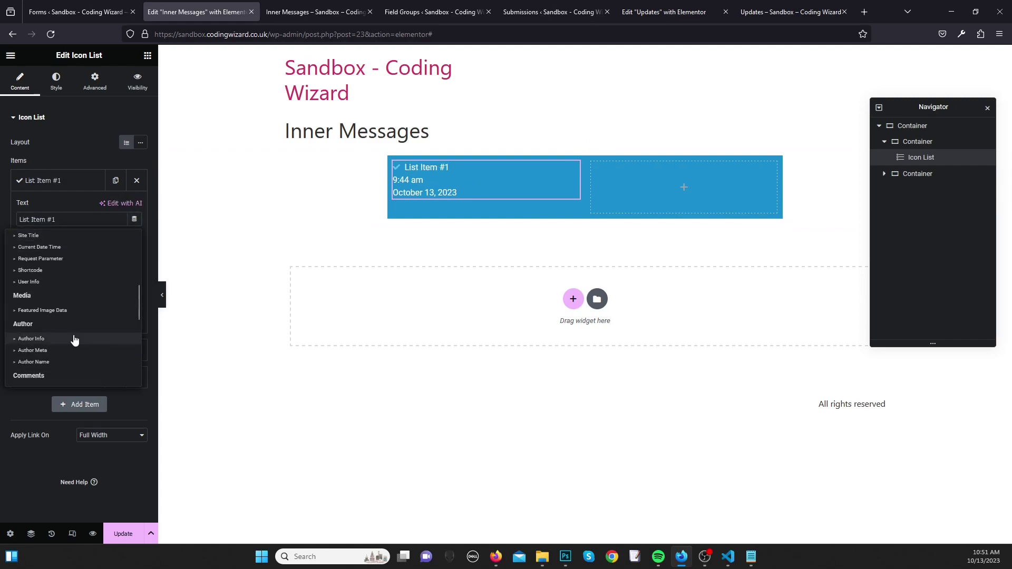
{"action": "left_click", "coordinate": [70, 361]}
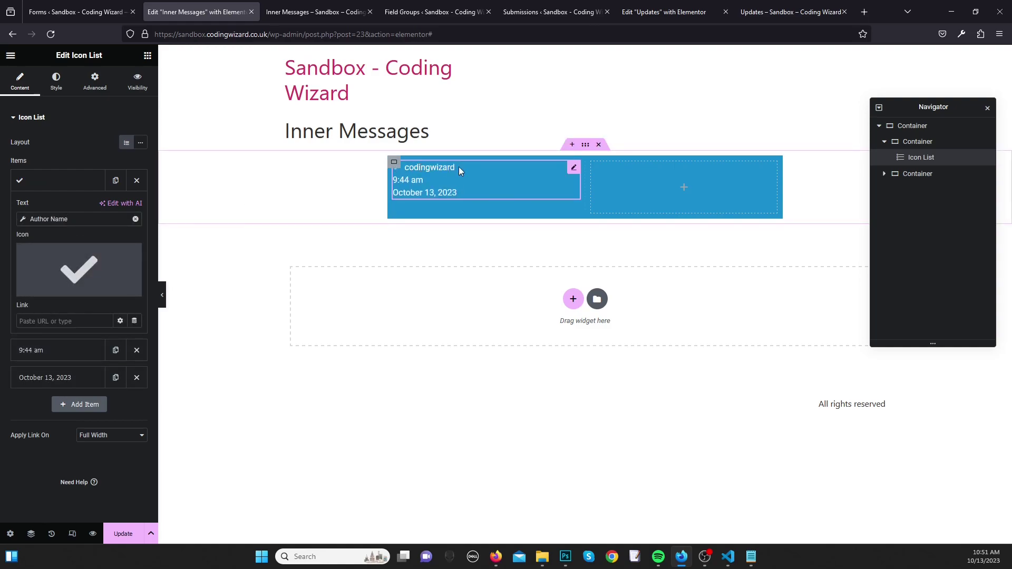
Step: Remove the dynamic tag from the first list item's text and link it to the dynamic PHP tag instead
{"action": "left_click", "coordinate": [135, 219]}
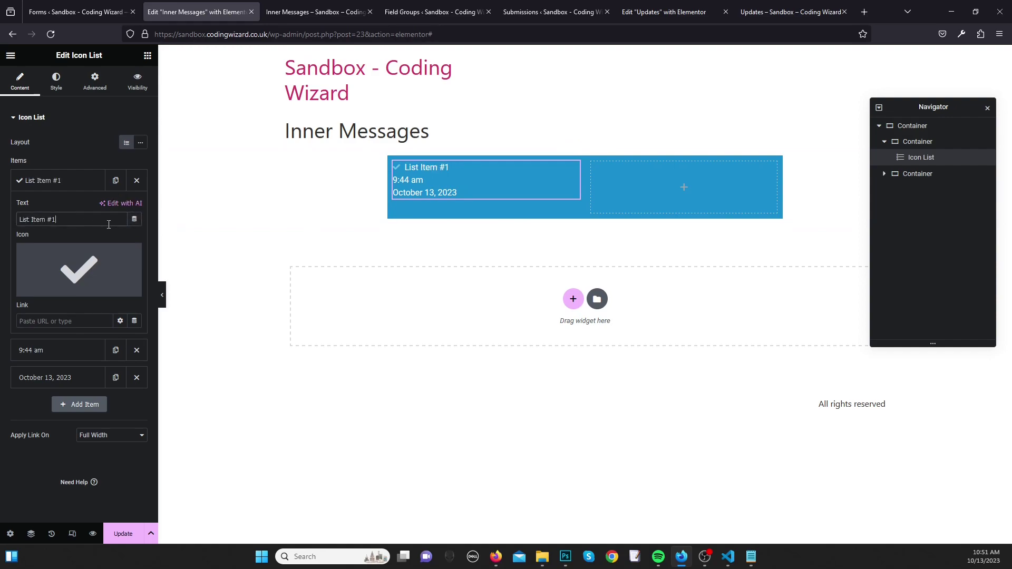
{"action": "left_click", "coordinate": [134, 219]}
{"action": "scroll", "coordinate": [83, 325], "scroll_direction": "down", "scroll_amount": 10}
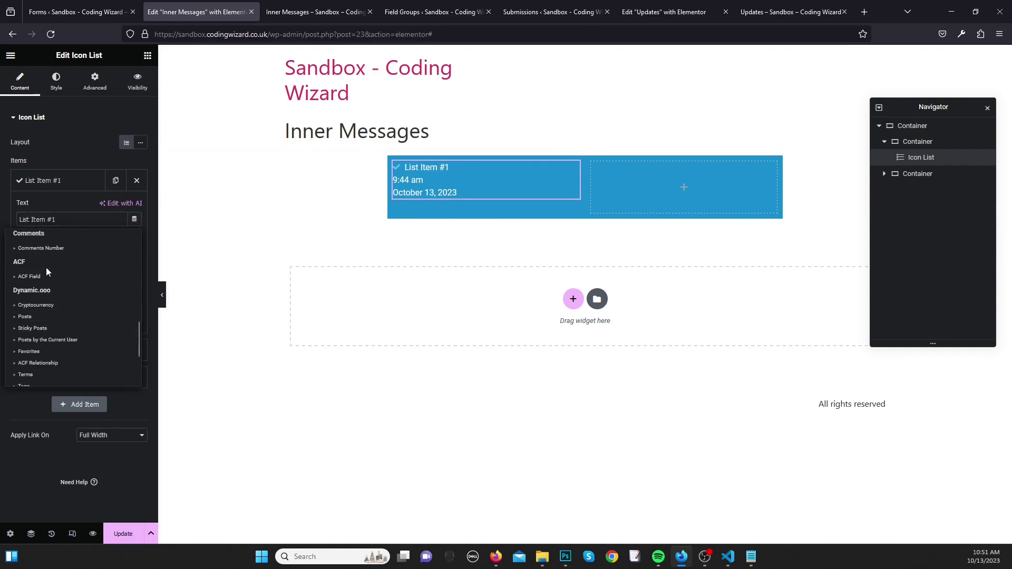
{"action": "scroll", "coordinate": [53, 345], "scroll_direction": "down", "scroll_amount": 1}
{"action": "left_click", "coordinate": [33, 336]}
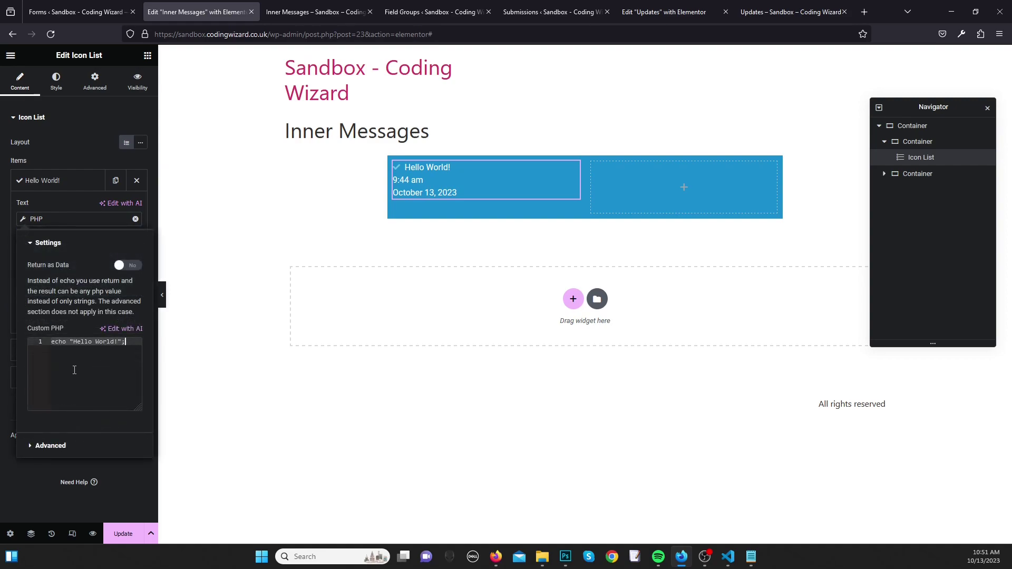
Step: Replace the sample custom PHP with the line $authorid = wp_get_user_meta('ID);
{"action": "key", "text": "ctrl+a"}
{"action": "type", "text": "$"}
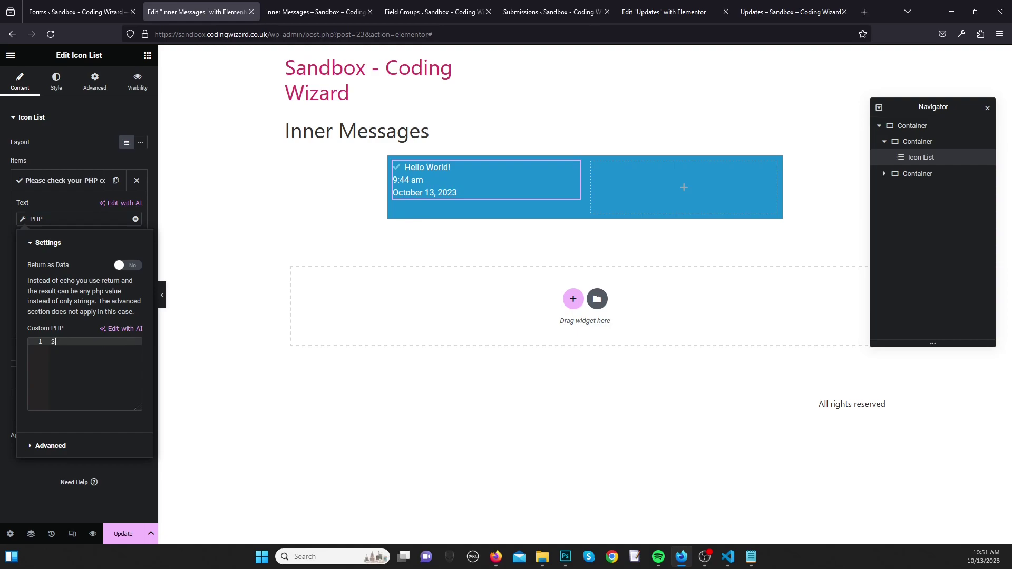
{"action": "type", "text": "authorid = wp_g"}
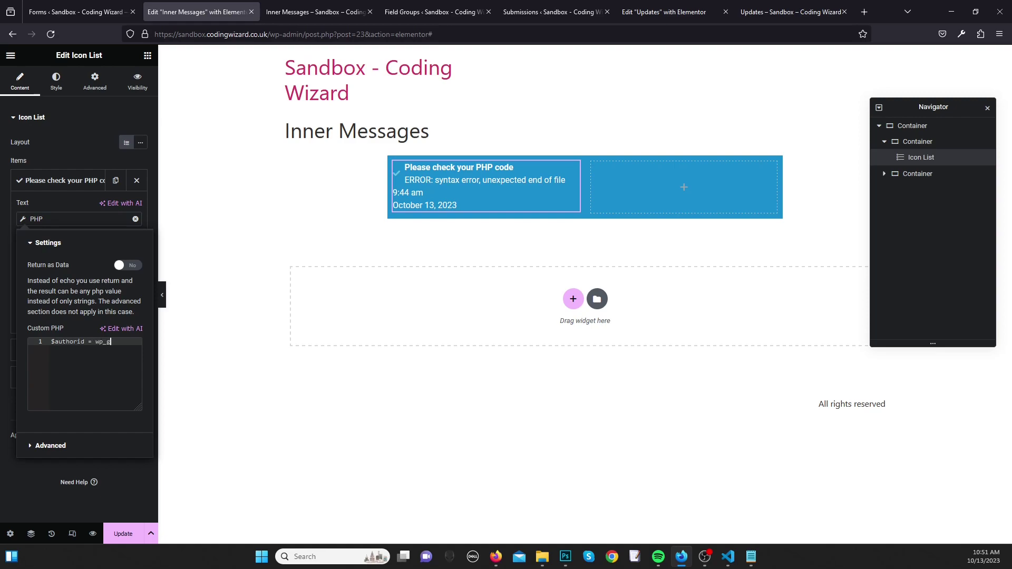
{"action": "type", "text": "et_user_meta"}
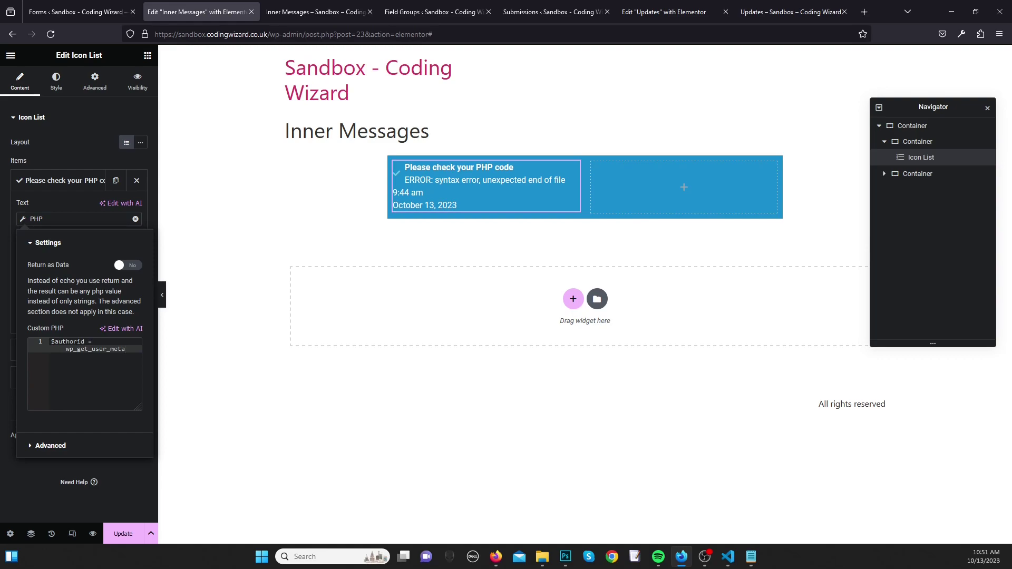
{"action": "type", "text": "('"}
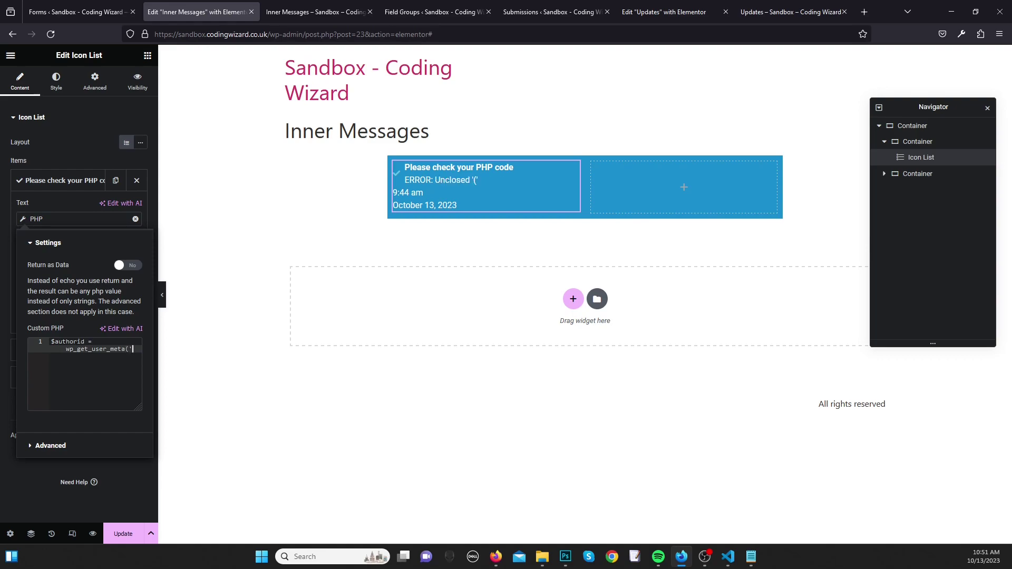
{"action": "type", "text": "ID');"}
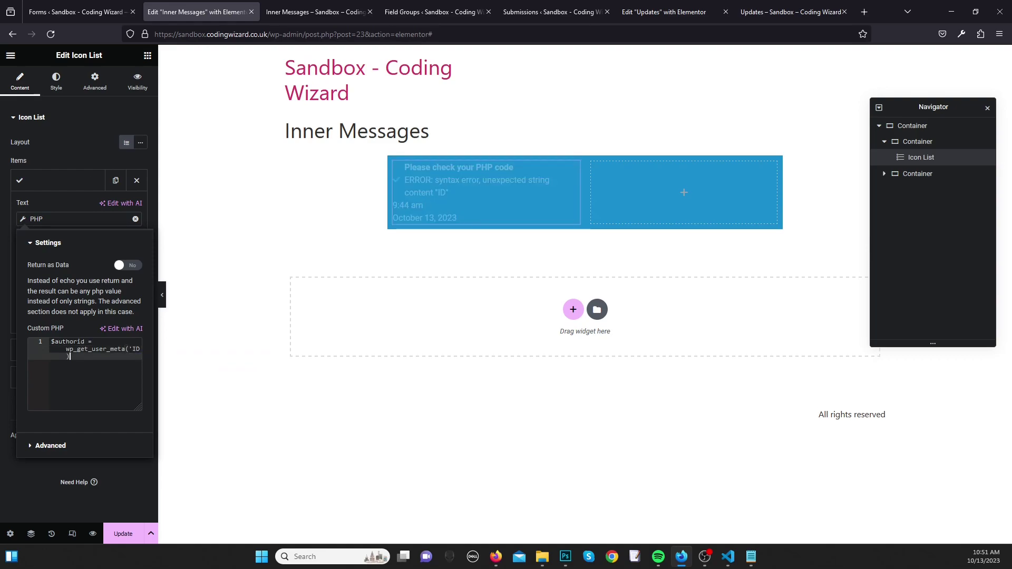
{"action": "key", "text": "Return"}
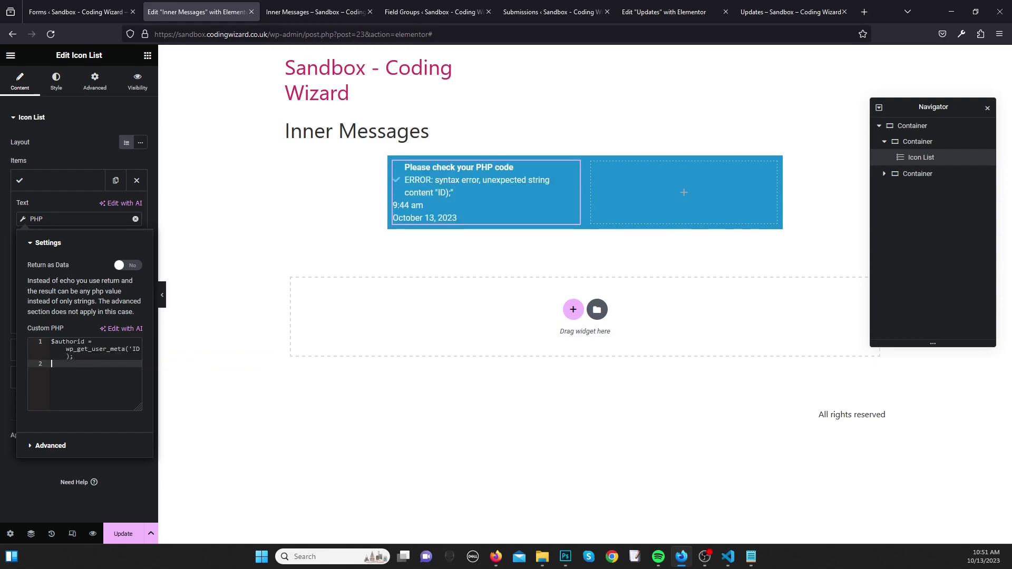
Step: Add a second PHP line reading $authorfirstname = wp_get_user_meta('first_name',$authorid);
{"action": "type", "text": "$authorfirstname"}
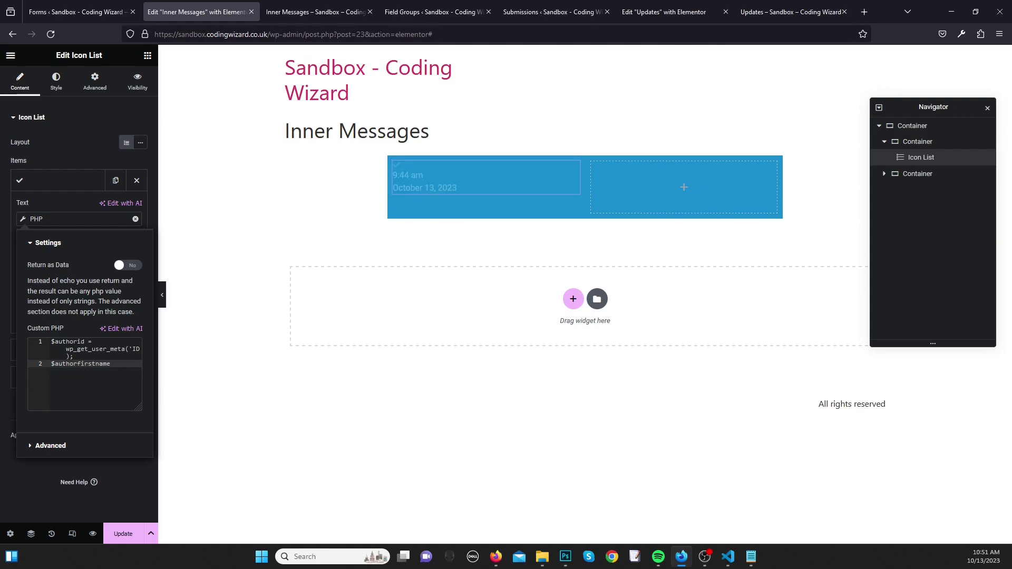
{"action": "type", "text": " = wp_"}
{"action": "type", "text": "g"}
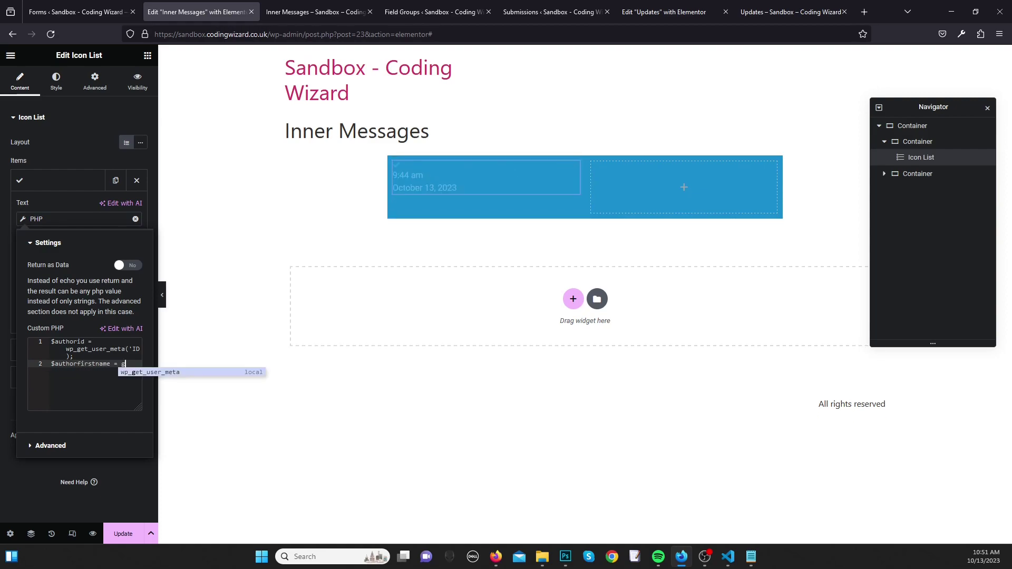
{"action": "type", "text": "et"}
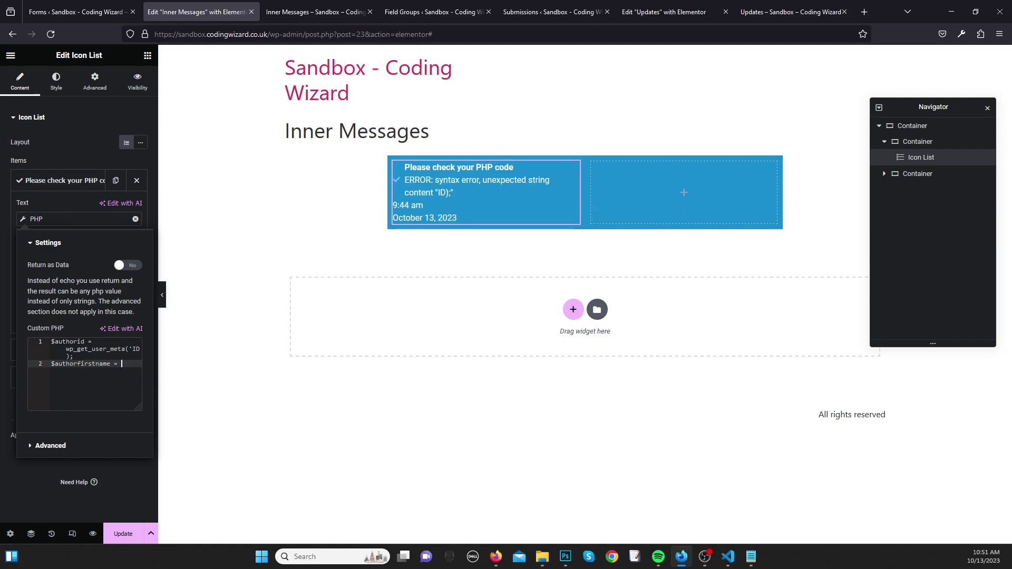
{"action": "key", "text": "Return"}
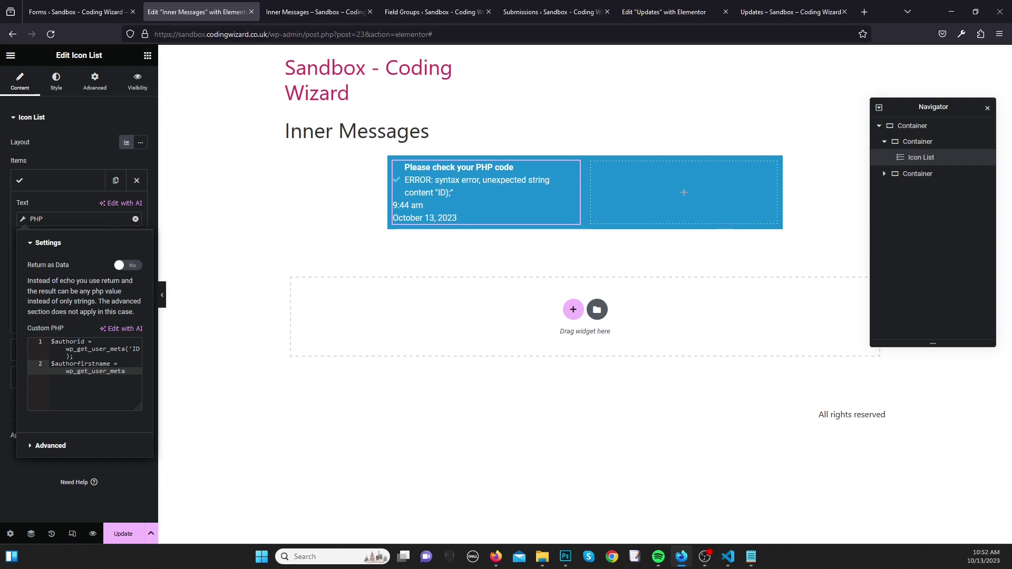
{"action": "type", "text": "('first_name"}
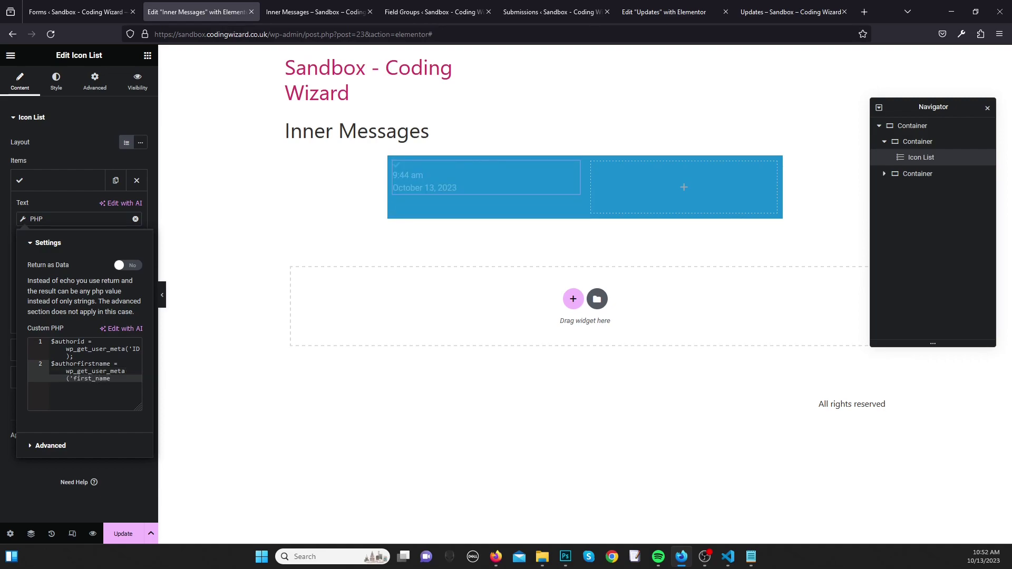
{"action": "type", "text": "',$au"}
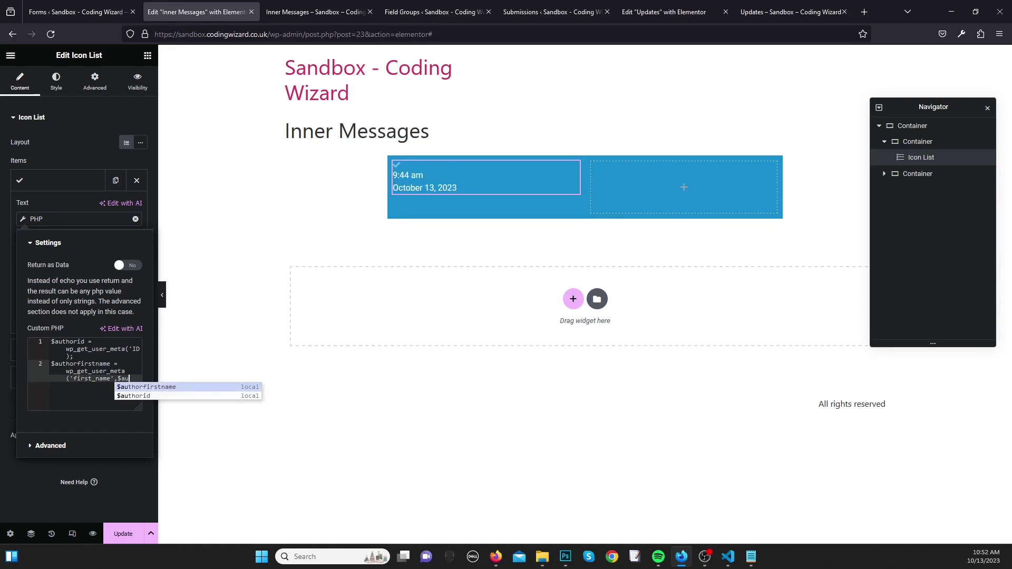
{"action": "type", "text": "thor"}
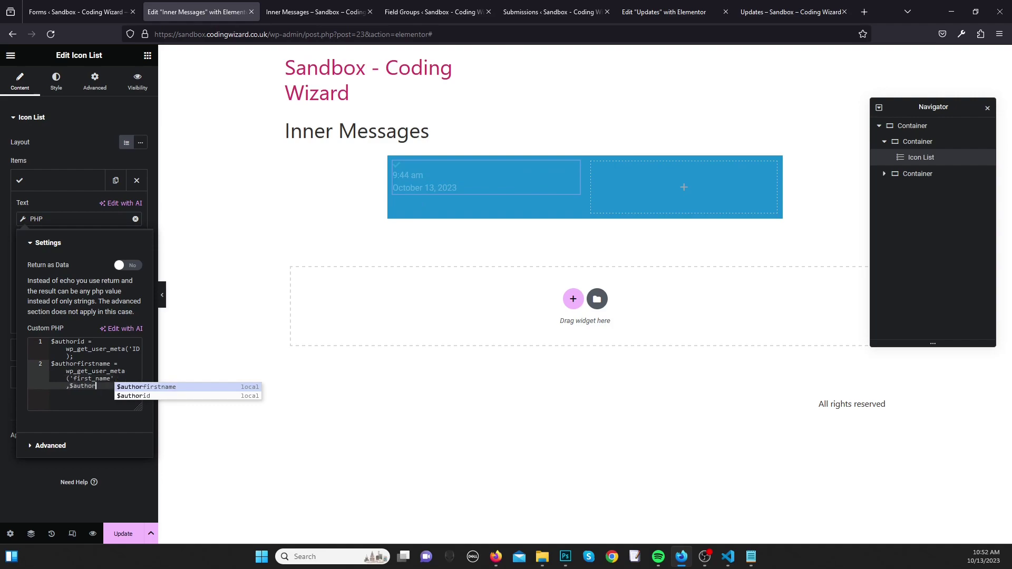
{"action": "key", "text": "Down"}
{"action": "key", "text": "Return"}
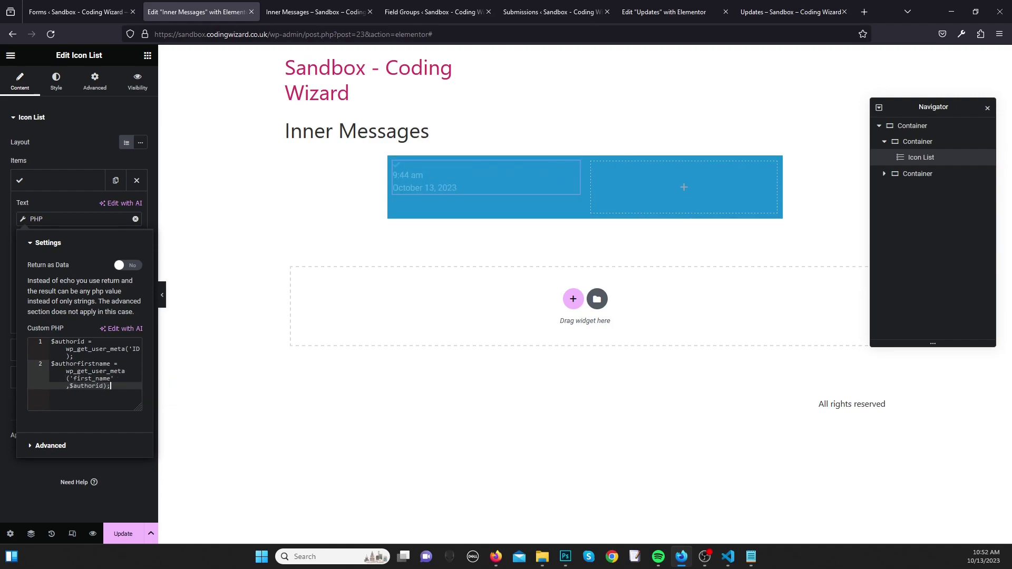
{"action": "type", "text": ");"}
Step: Add a third PHP line that outputs the first name: echo $authorfirstname;
{"action": "key", "text": "Return"}
{"action": "type", "text": "$"}
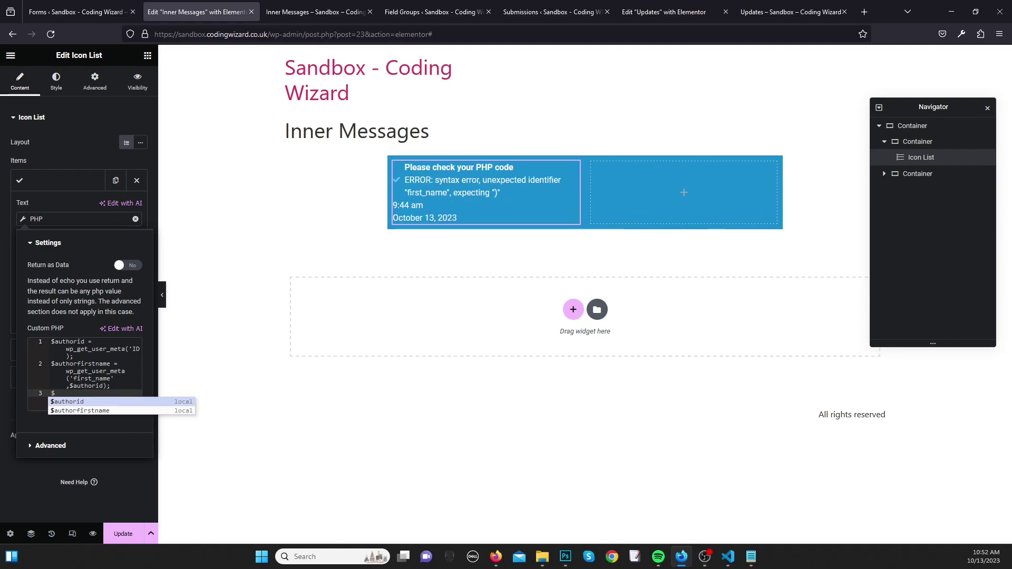
{"action": "type", "text": "e"}
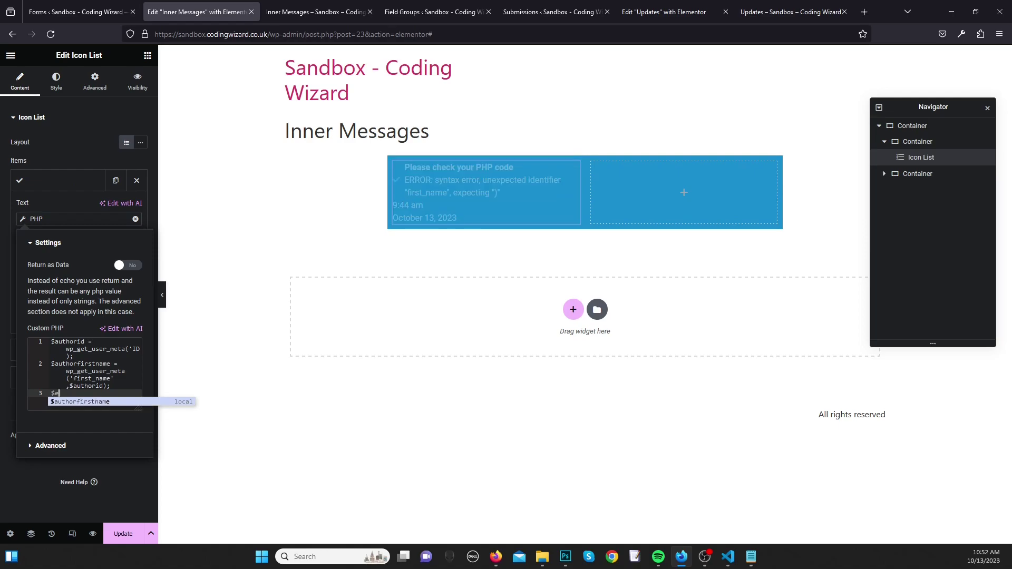
{"action": "type", "text": "cho"}
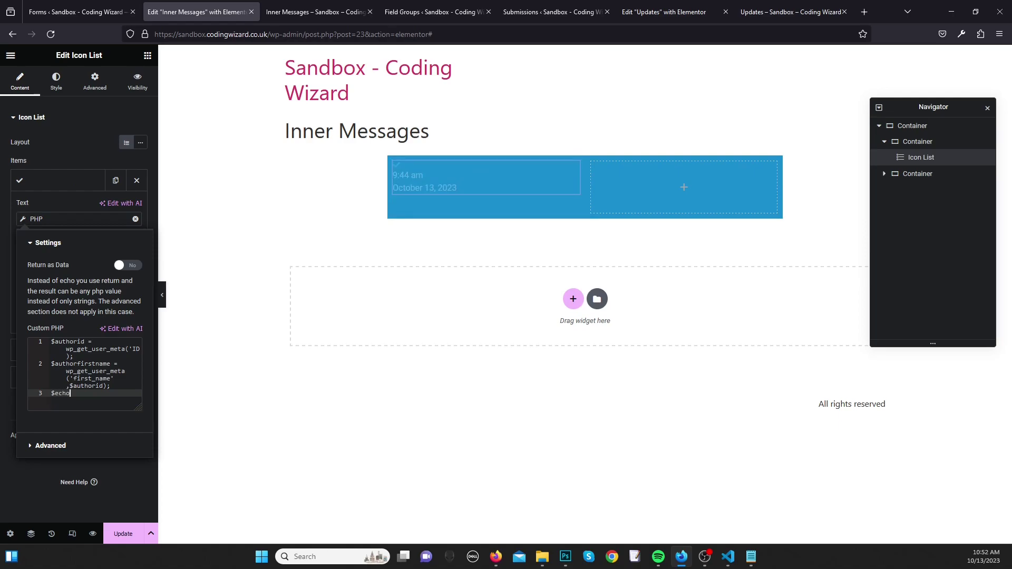
{"action": "key", "text": "BackSpace"}
{"action": "key", "text": "BackSpace"}
{"action": "key", "text": "BackSpace"}
{"action": "key", "text": "BackSpace"}
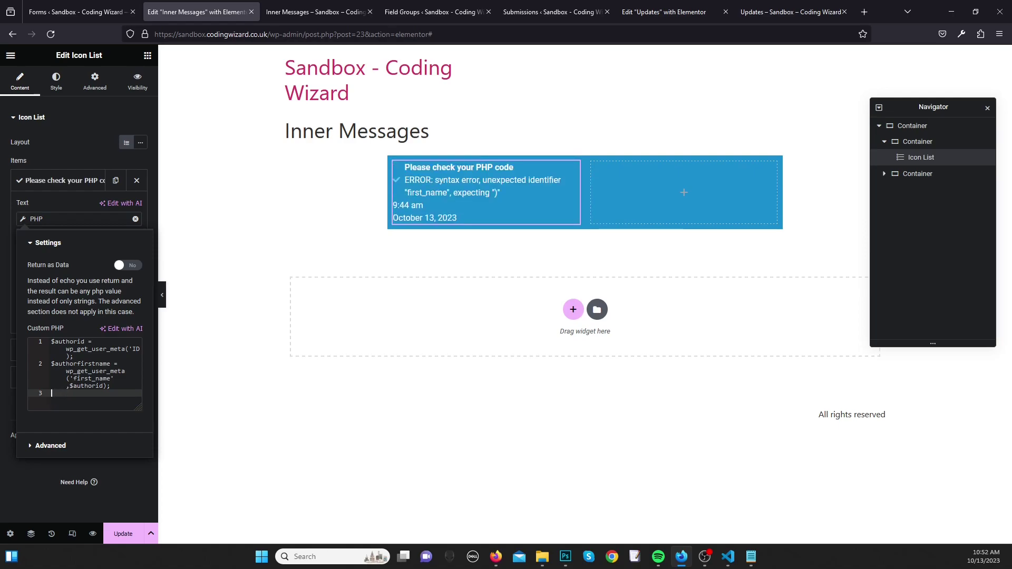
{"action": "type", "text": "echo $"}
{"action": "key", "text": "Down"}
{"action": "key", "text": "Return"}
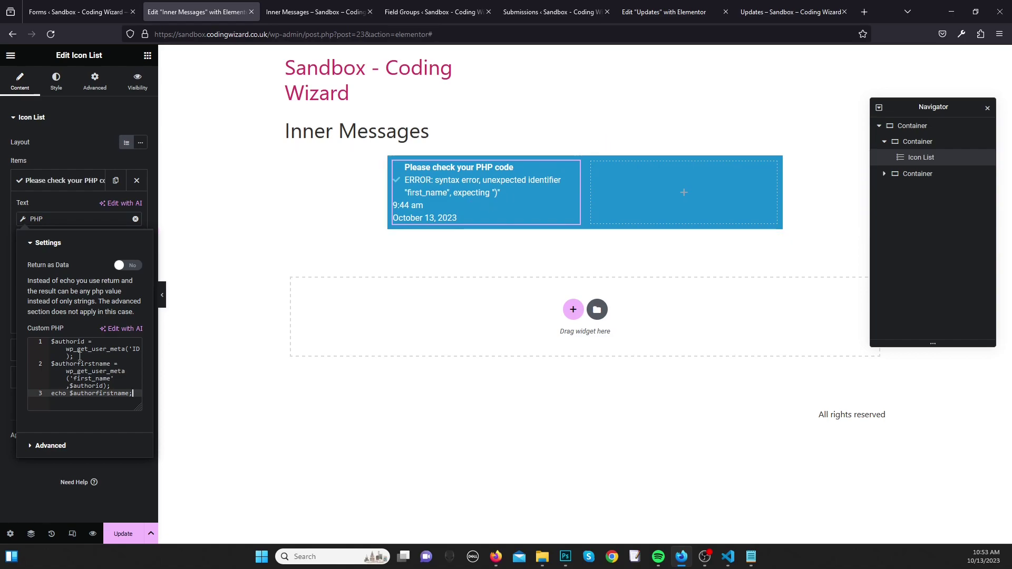
Step: Add the missing quote after ID in the PHP code and replace both wp_get_user_meta functions with get_the_author_meta
{"action": "left_click", "coordinate": [138, 350]}
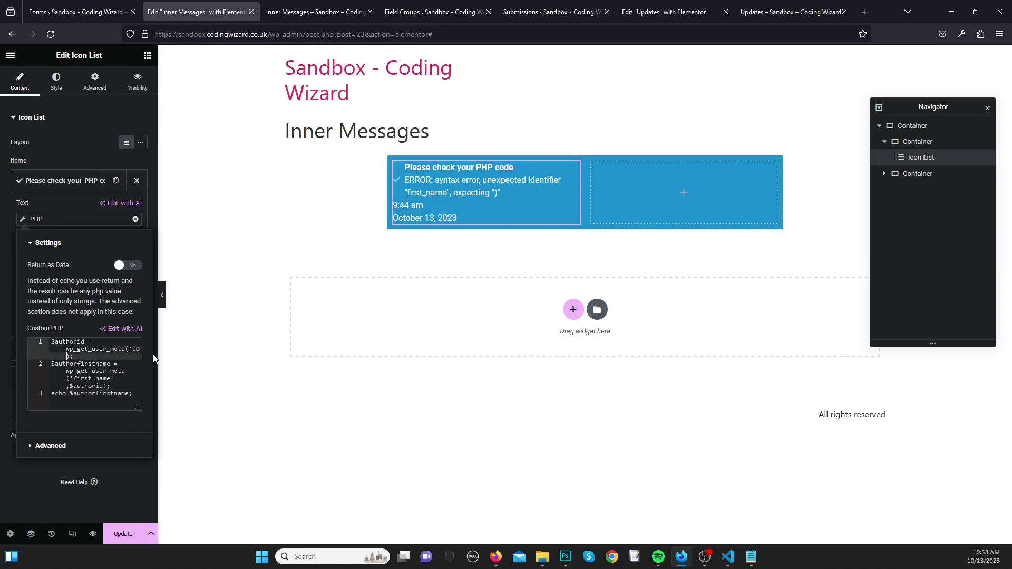
{"action": "type", "text": "'"}
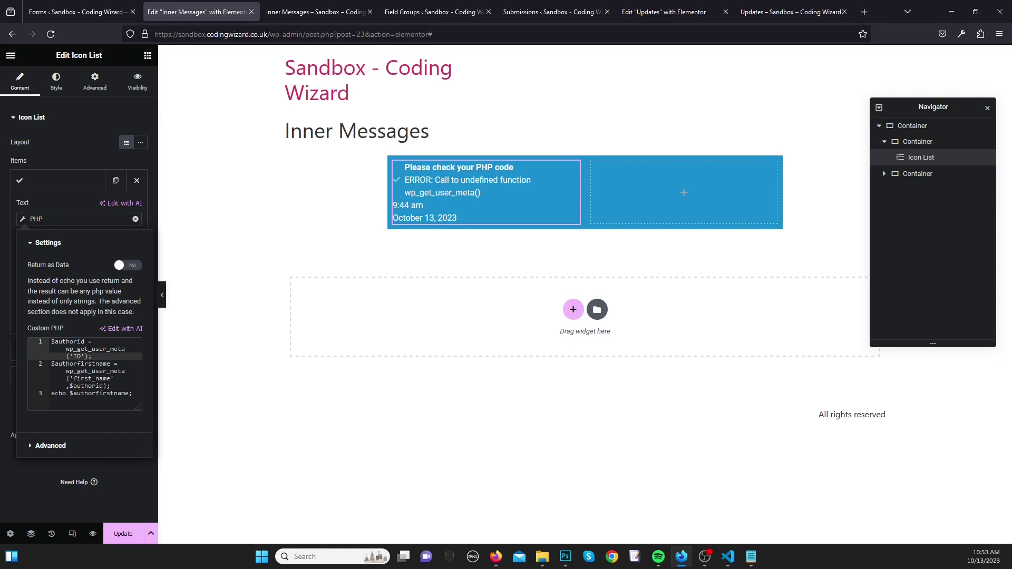
{"action": "double_click", "coordinate": [84, 349]}
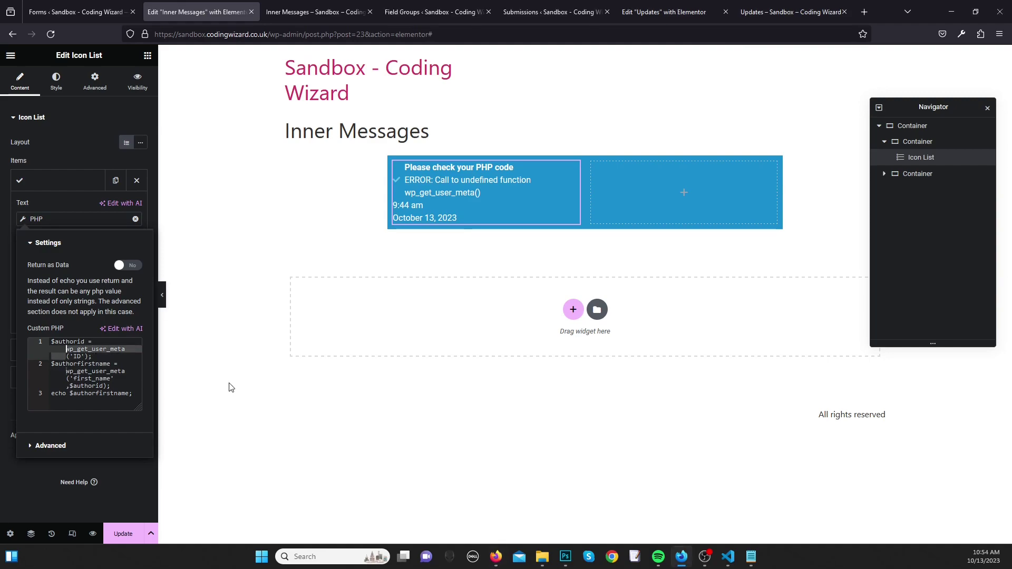
{"action": "type", "text": "get_the_author_meta"}
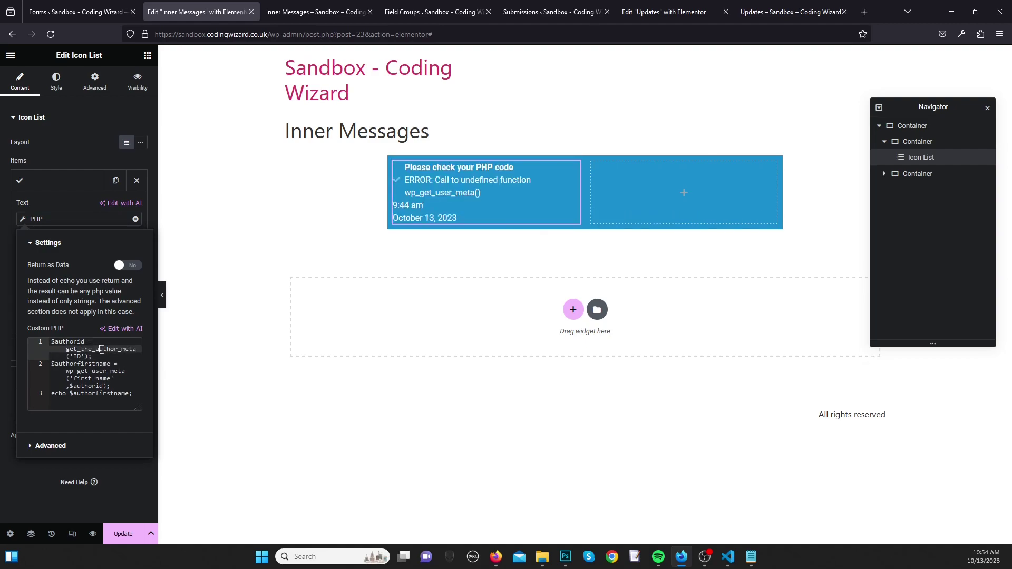
{"action": "double_click", "coordinate": [94, 371]}
{"action": "type", "text": "get_the_author_meta"}
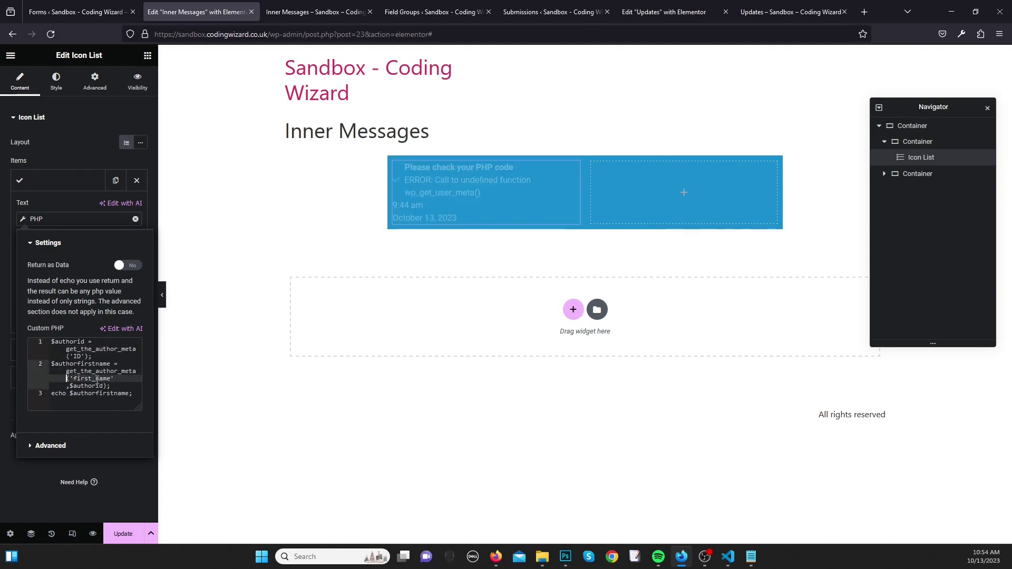
{"action": "left_click", "coordinate": [111, 408]}
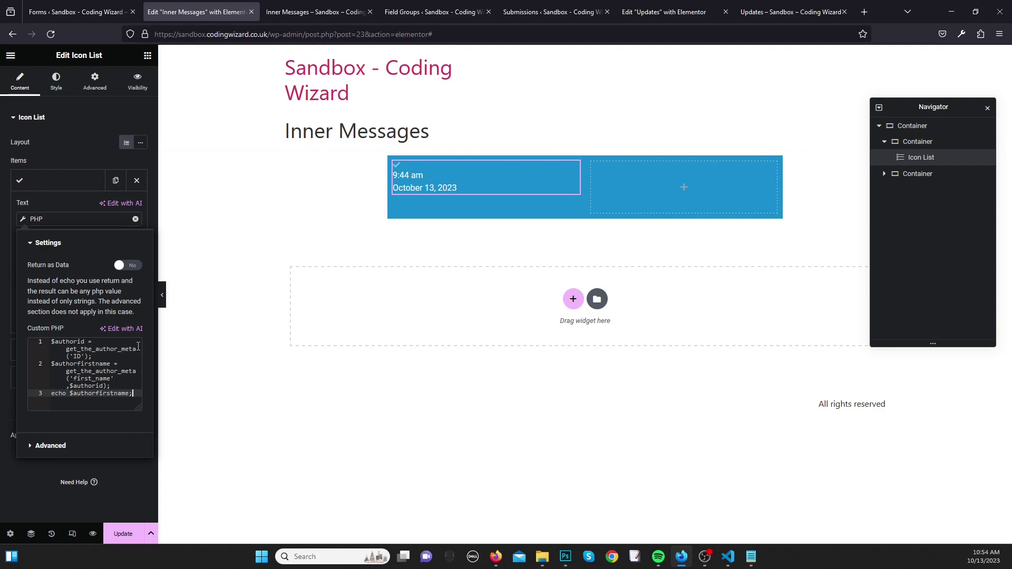
Step: Remove the check icon from the first list item and reopen its PHP tag settings
{"action": "left_click", "coordinate": [84, 218]}
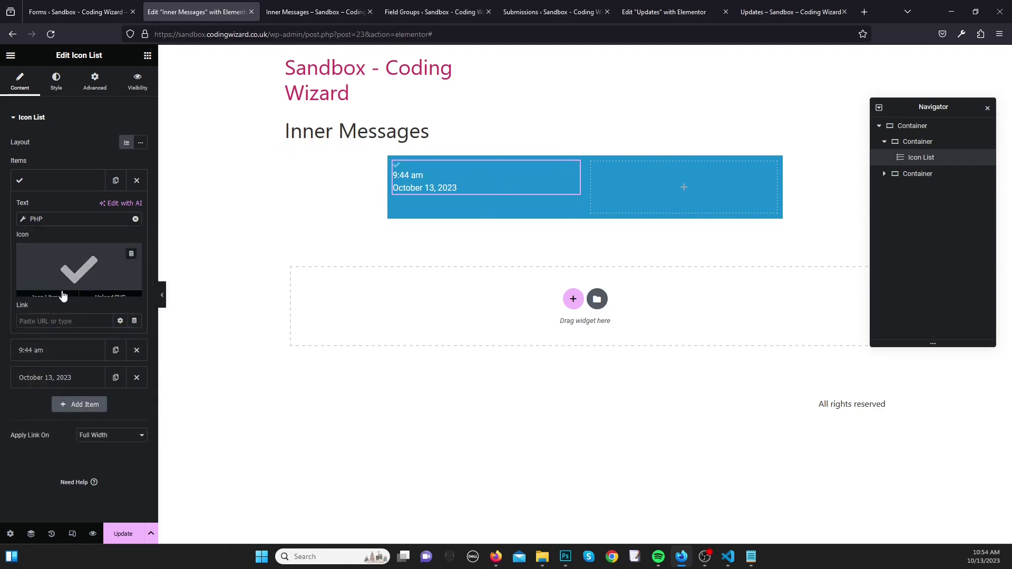
{"action": "left_click", "coordinate": [132, 253]}
{"action": "left_click", "coordinate": [79, 216]}
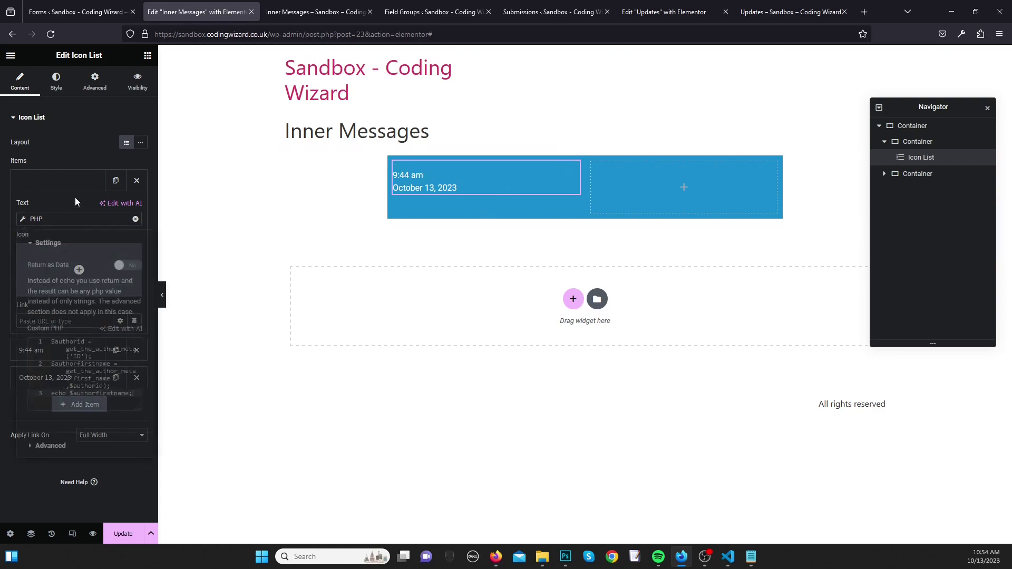
Step: Save the Inner Messages template and reload its preview page to check the text in the icon list
{"action": "left_click", "coordinate": [68, 181]}
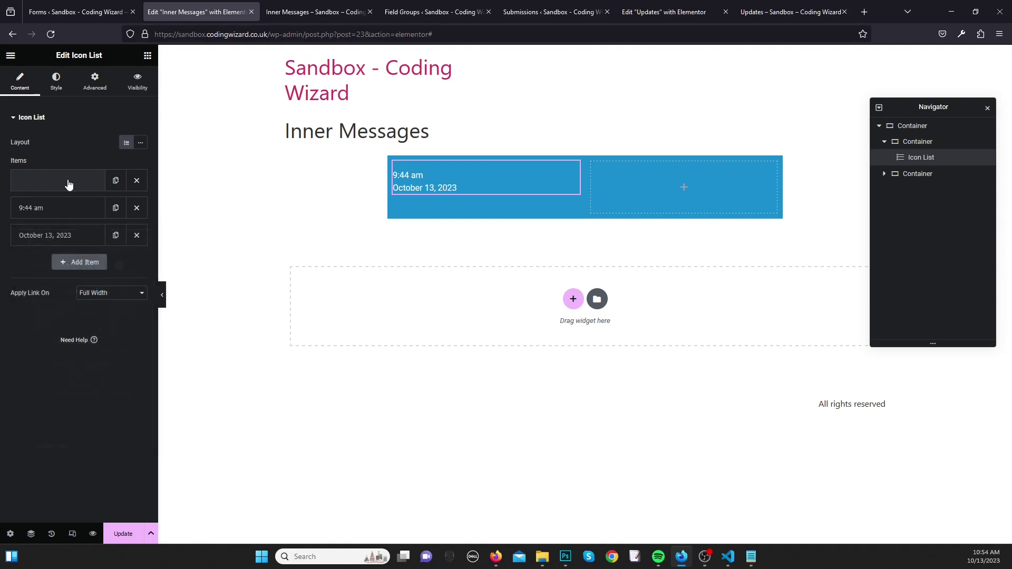
{"action": "left_click", "coordinate": [124, 527]}
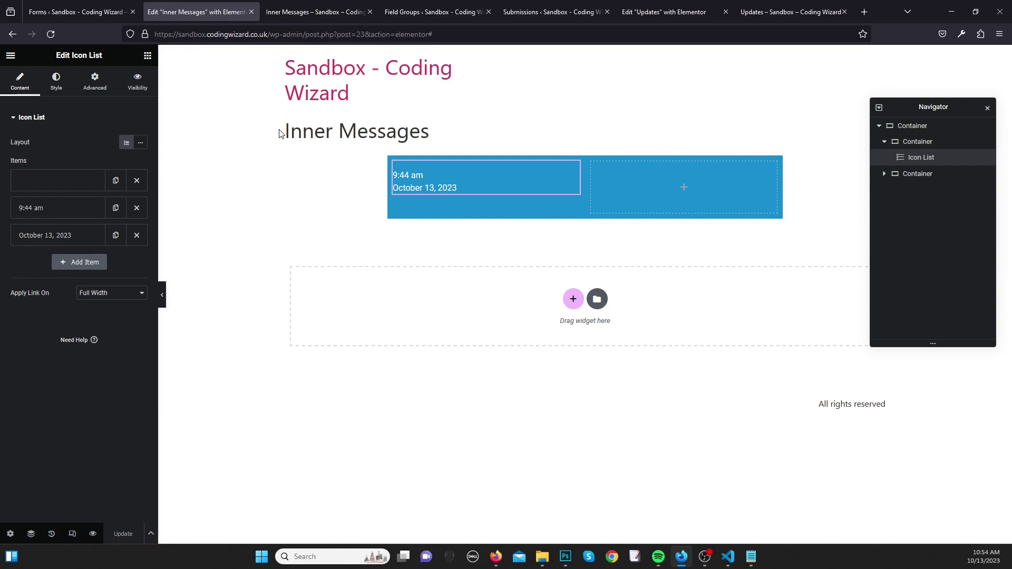
{"action": "left_click", "coordinate": [311, 12]}
{"action": "key", "text": "F5"}
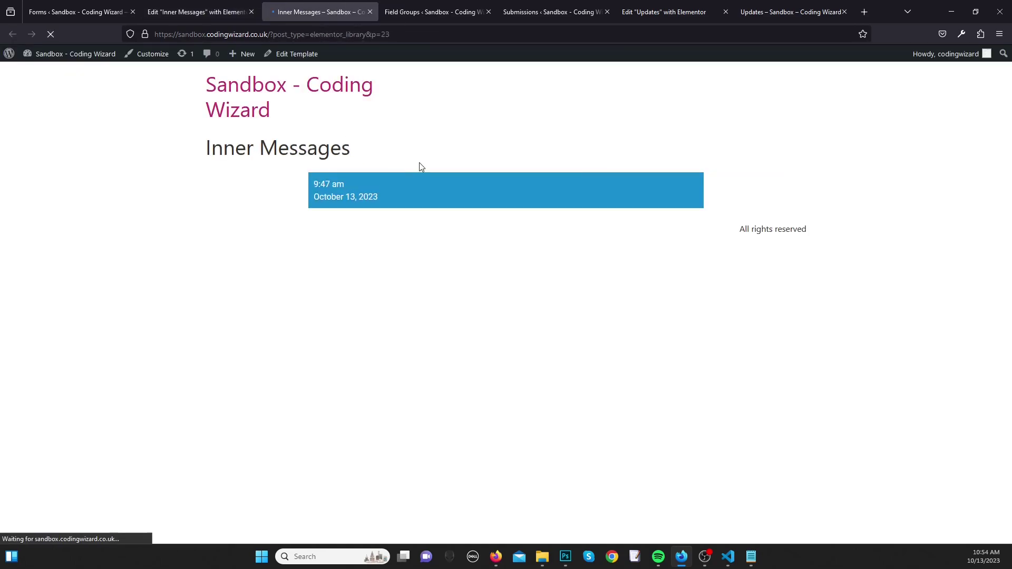
{"action": "left_click_drag", "start_coordinate": [319, 184], "coordinate": [418, 204]}
{"action": "left_click_drag", "start_coordinate": [419, 206], "coordinate": [293, 185]}
{"action": "left_click", "coordinate": [376, 207]}
{"action": "left_click_drag", "start_coordinate": [375, 207], "coordinate": [264, 185]}
{"action": "left_click", "coordinate": [395, 236]}
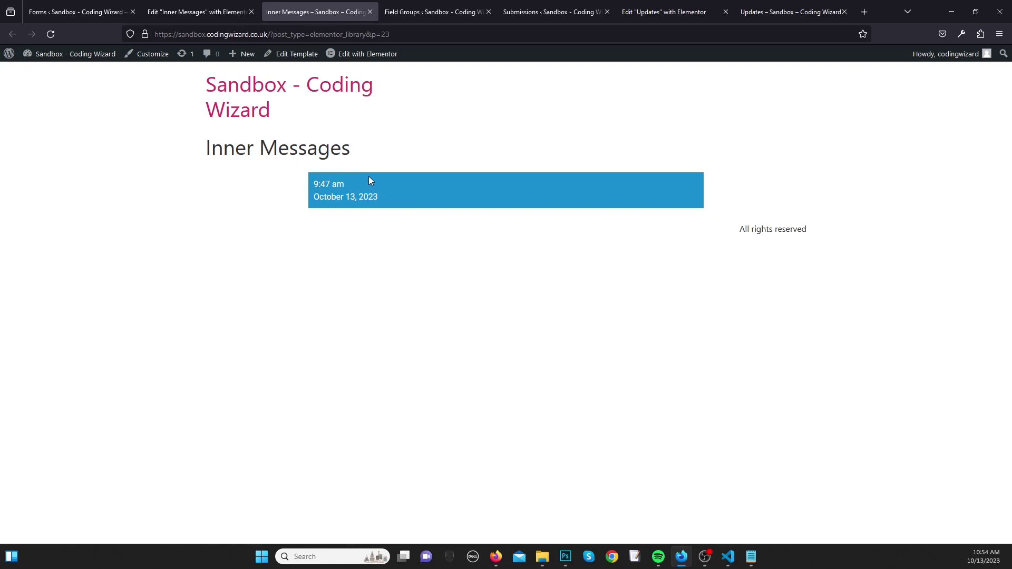
Step: Set the icon list layout to inline and add a Heading widget to the empty second inner container
{"action": "left_click", "coordinate": [233, 16]}
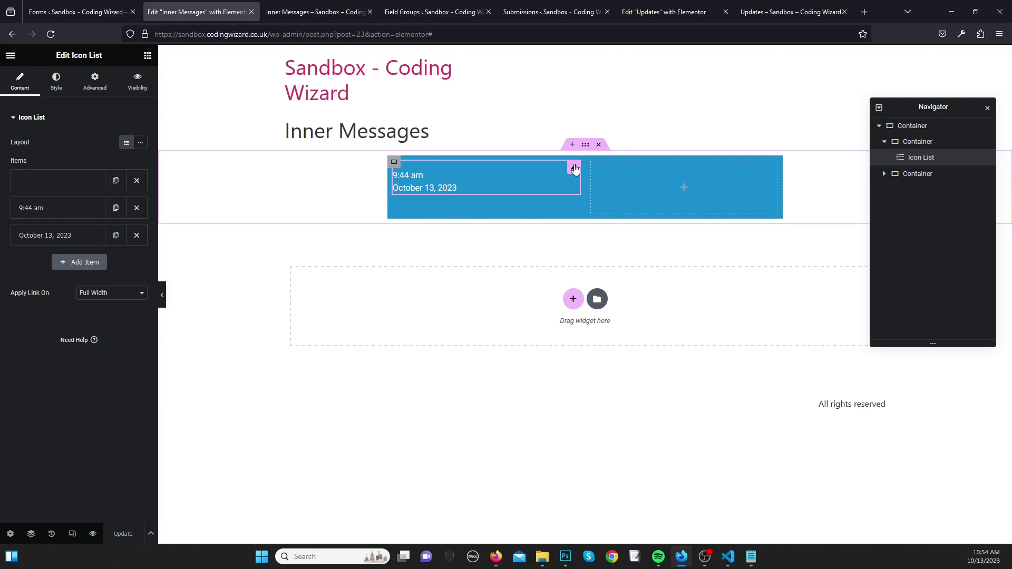
{"action": "left_click", "coordinate": [142, 144]}
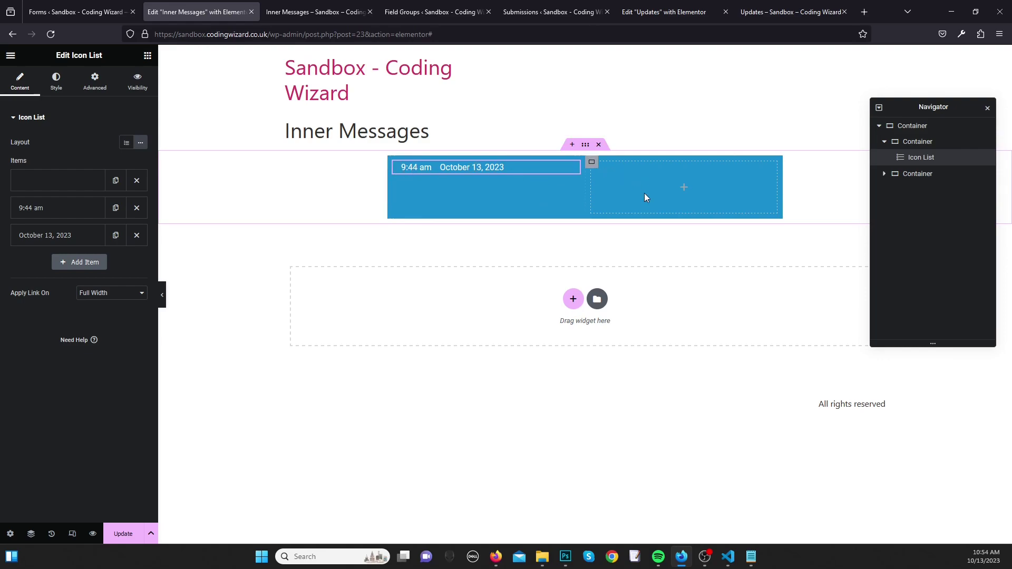
{"action": "left_click", "coordinate": [147, 57]}
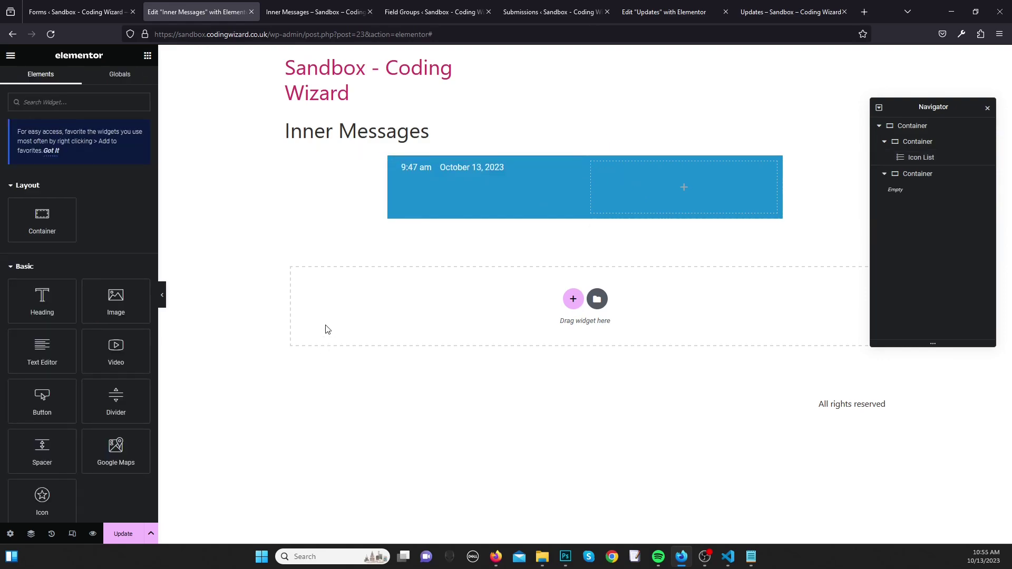
{"action": "type", "text": "acf"}
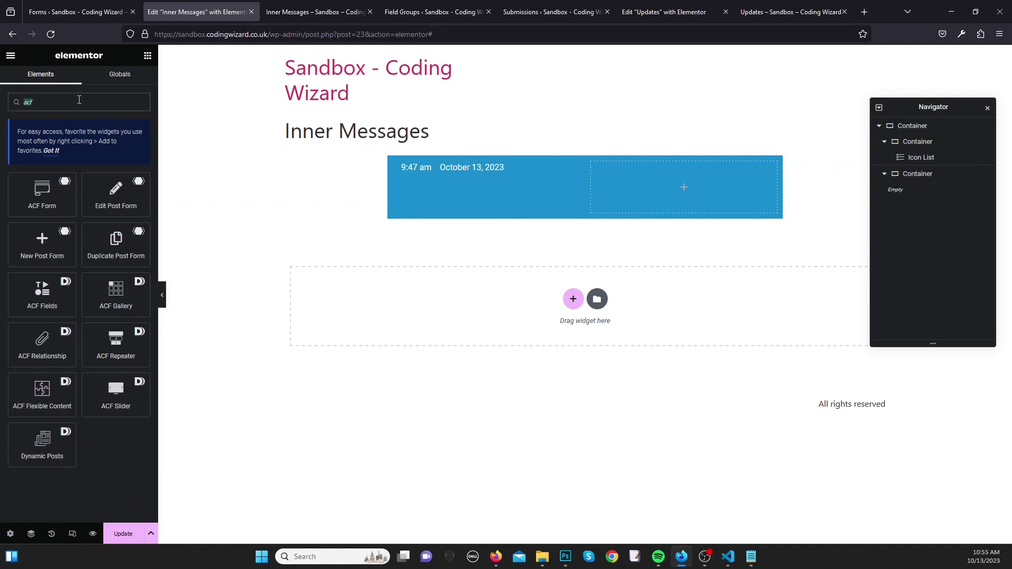
{"action": "type", "text": "title"}
{"action": "left_click_drag", "start_coordinate": [42, 195], "coordinate": [617, 195]}
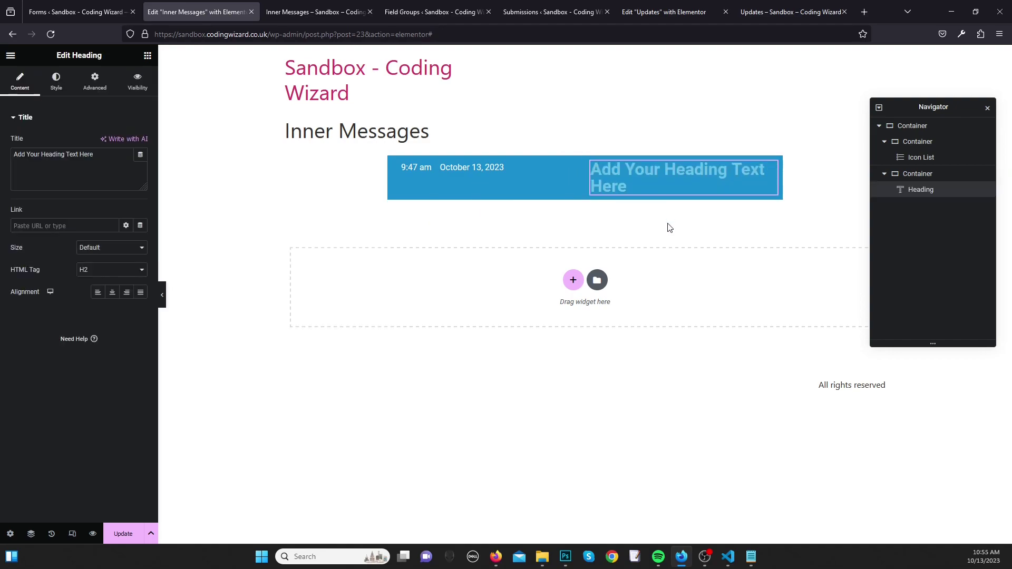
Step: Set the heading's text color to #FFFFFF and its HTML tag to p
{"action": "left_click", "coordinate": [56, 82]}
{"action": "left_click", "coordinate": [141, 145]}
{"action": "type", "text": "#FFFFFF"}
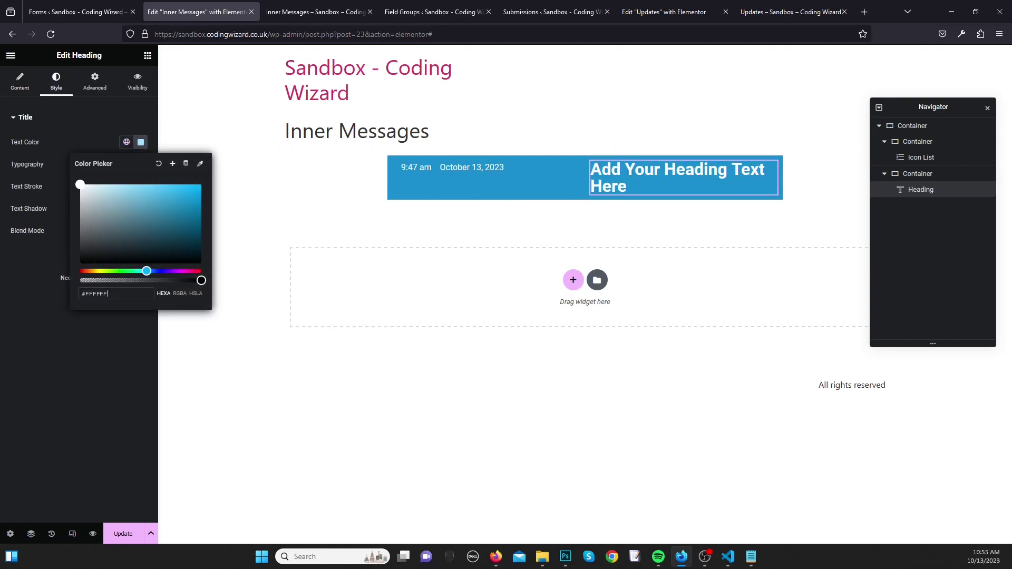
{"action": "left_click", "coordinate": [4, 128]}
{"action": "left_click", "coordinate": [20, 82]}
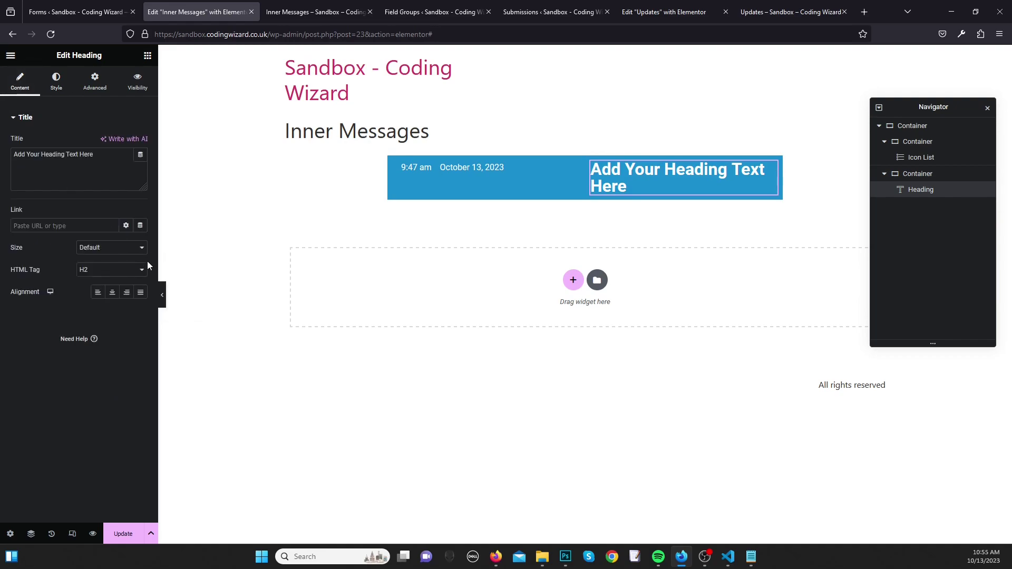
{"action": "left_click", "coordinate": [95, 275]}
{"action": "left_click", "coordinate": [103, 377]}
Step: Set the heading's typography to size 18 px and weight 400 (Normal)
{"action": "left_click", "coordinate": [56, 81]}
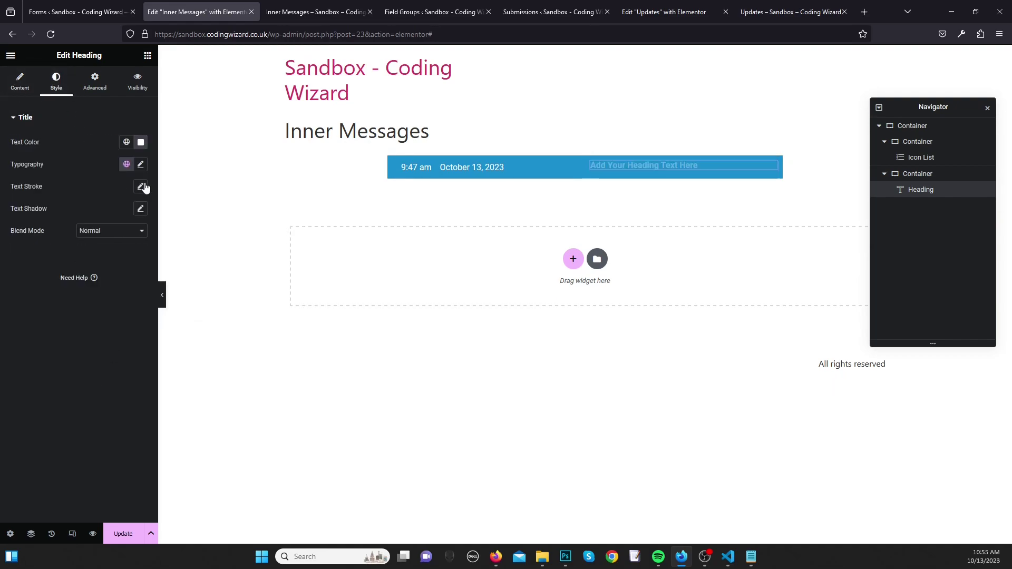
{"action": "left_click", "coordinate": [141, 163]}
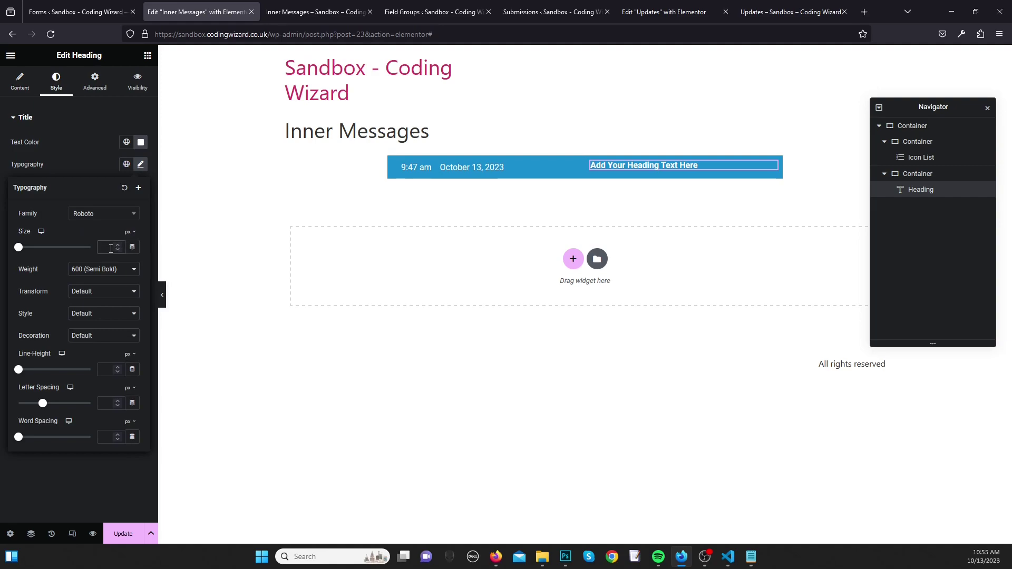
{"action": "left_click", "coordinate": [108, 218]}
{"action": "left_click", "coordinate": [108, 218]}
{"action": "type", "text": "18"}
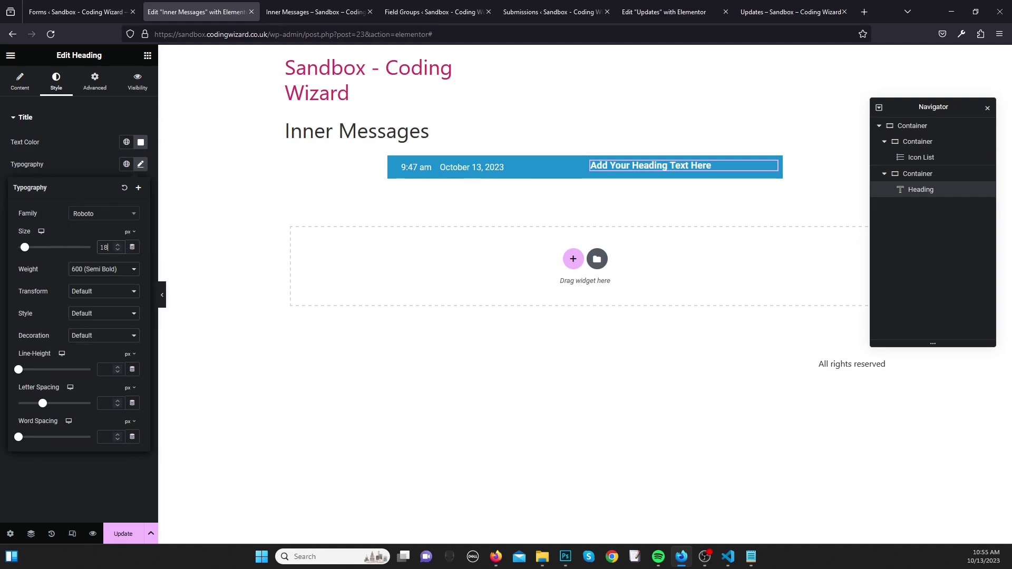
{"action": "key", "text": "ctrl+a"}
{"action": "left_click", "coordinate": [100, 271]}
{"action": "left_click", "coordinate": [107, 319]}
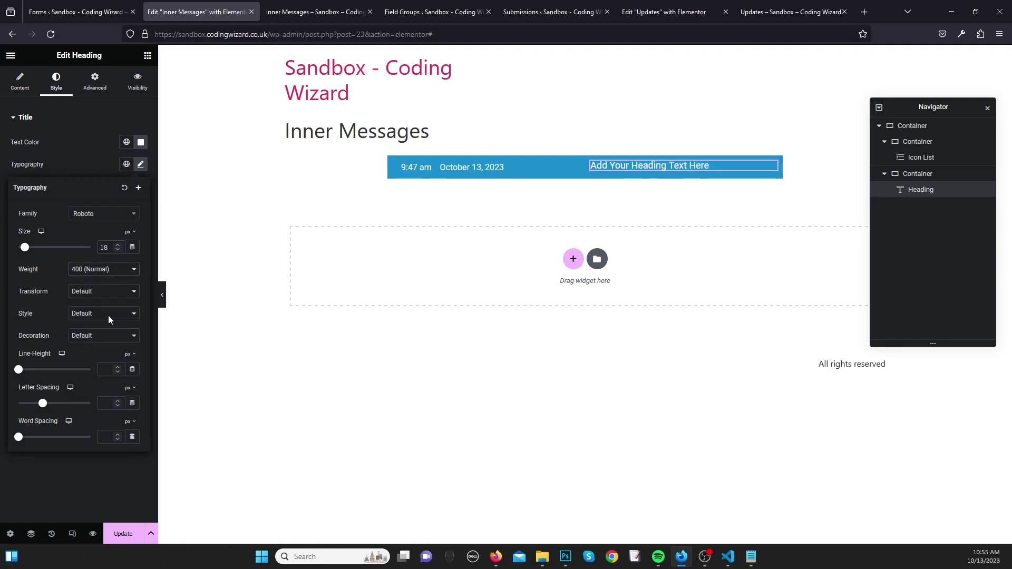
{"action": "left_click", "coordinate": [20, 88]}
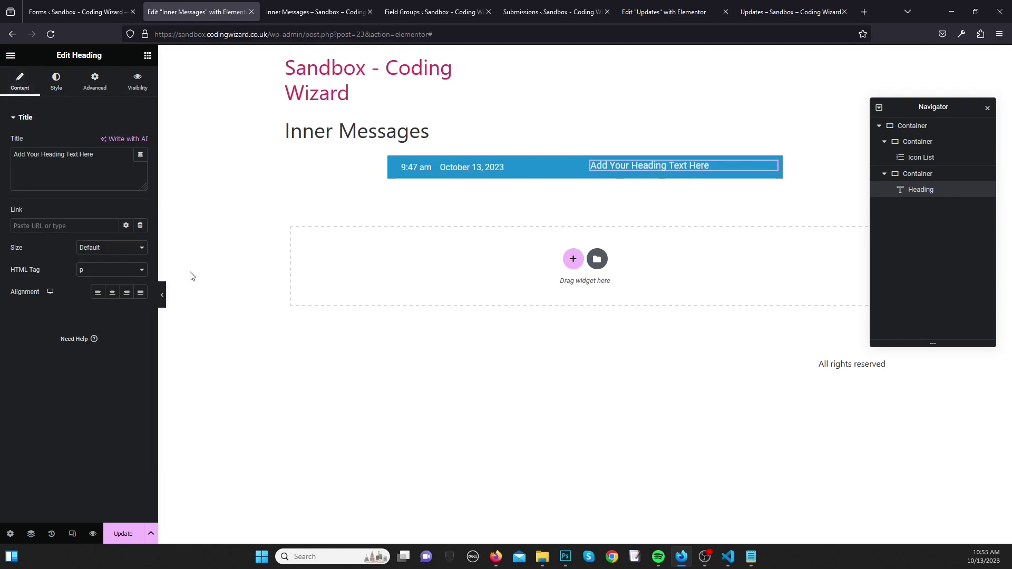
Step: Set the icon list's text size to 18 px
{"action": "left_click", "coordinate": [444, 167]}
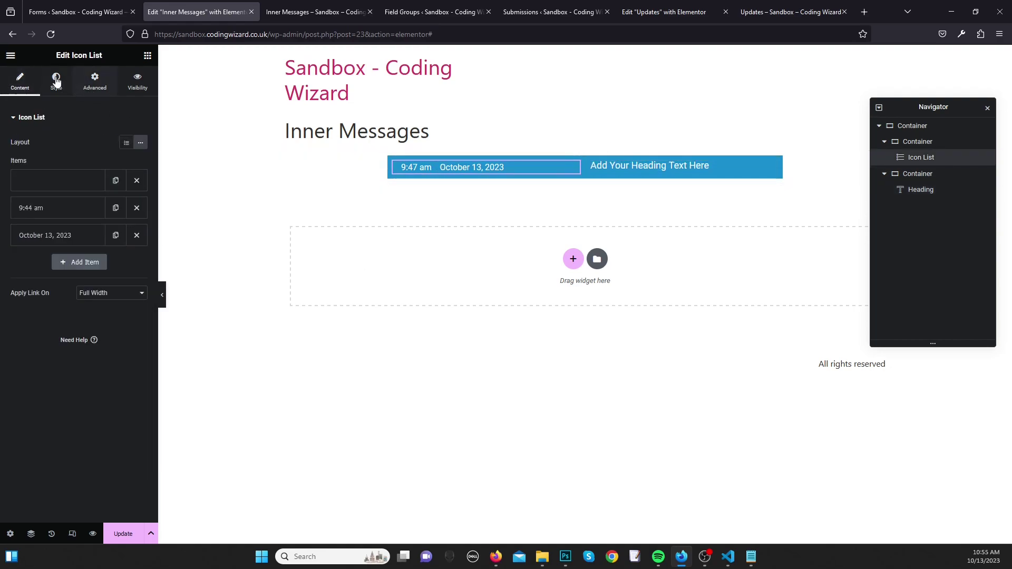
{"action": "left_click", "coordinate": [56, 81]}
{"action": "left_click", "coordinate": [63, 268]}
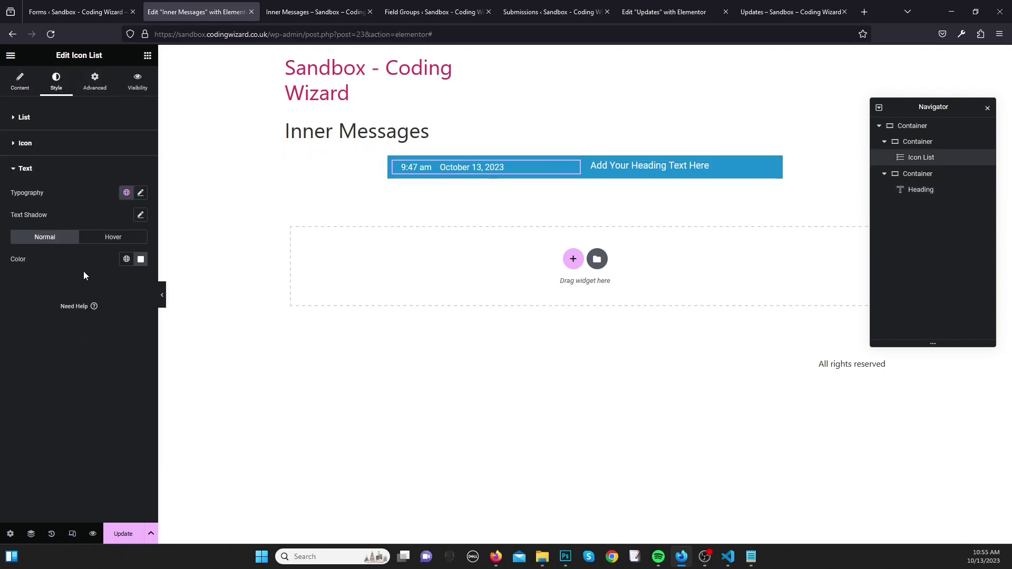
{"action": "left_click", "coordinate": [141, 193]}
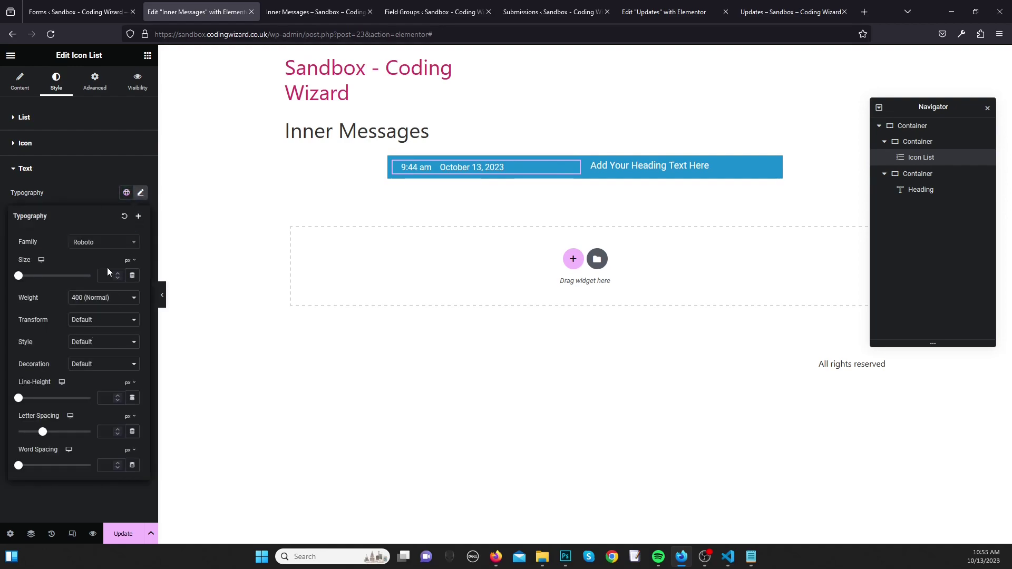
{"action": "type", "text": "18"}
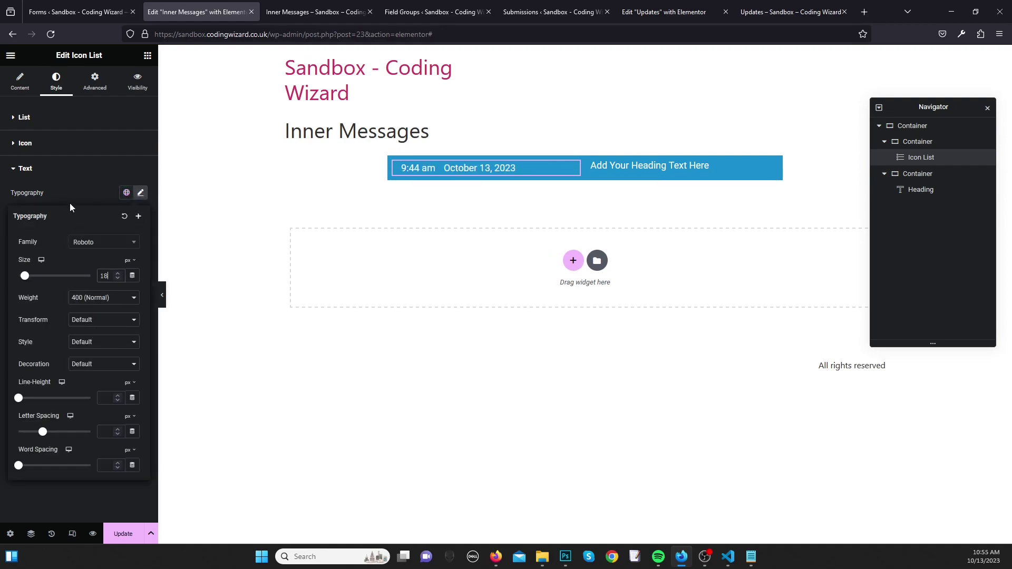
{"action": "left_click", "coordinate": [22, 83]}
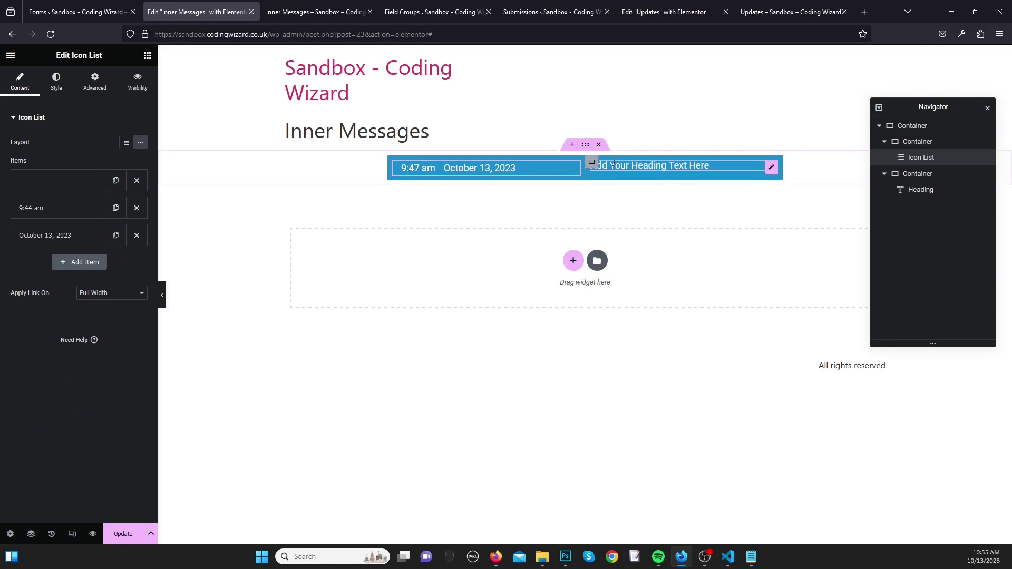
Step: Center the heading's container content both horizontally and vertically with Align Items and Justify Content
{"action": "left_click", "coordinate": [591, 164]}
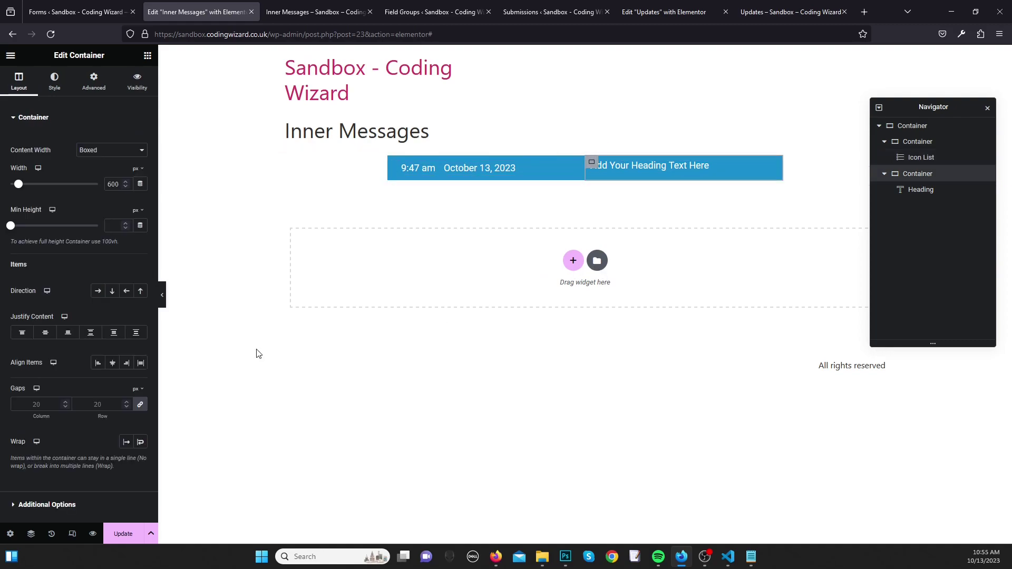
{"action": "left_click", "coordinate": [112, 363]}
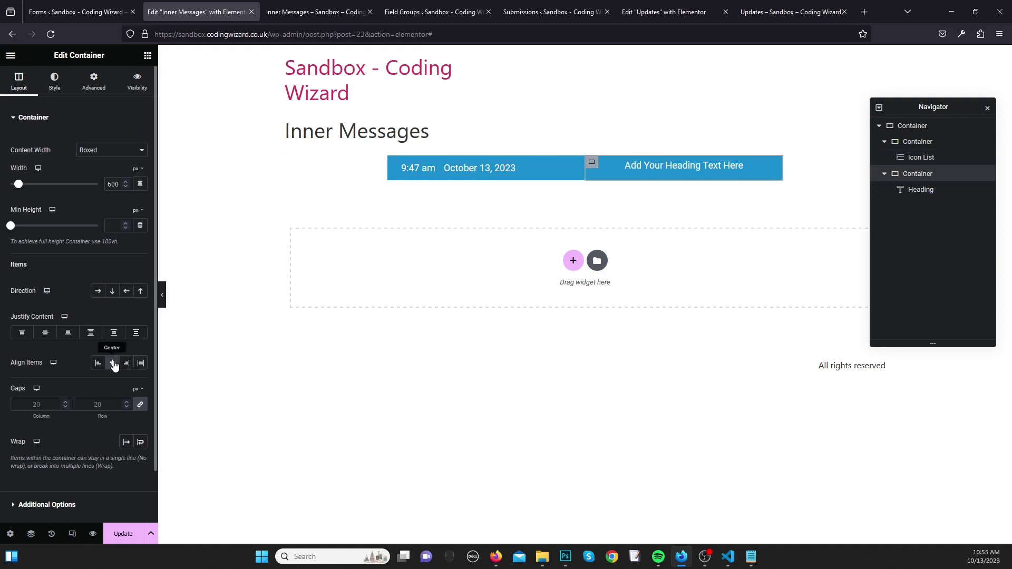
{"action": "left_click", "coordinate": [45, 333]}
Step: Center the icon list's container content in both directions and save the Inner Messages template
{"action": "left_click", "coordinate": [558, 169]}
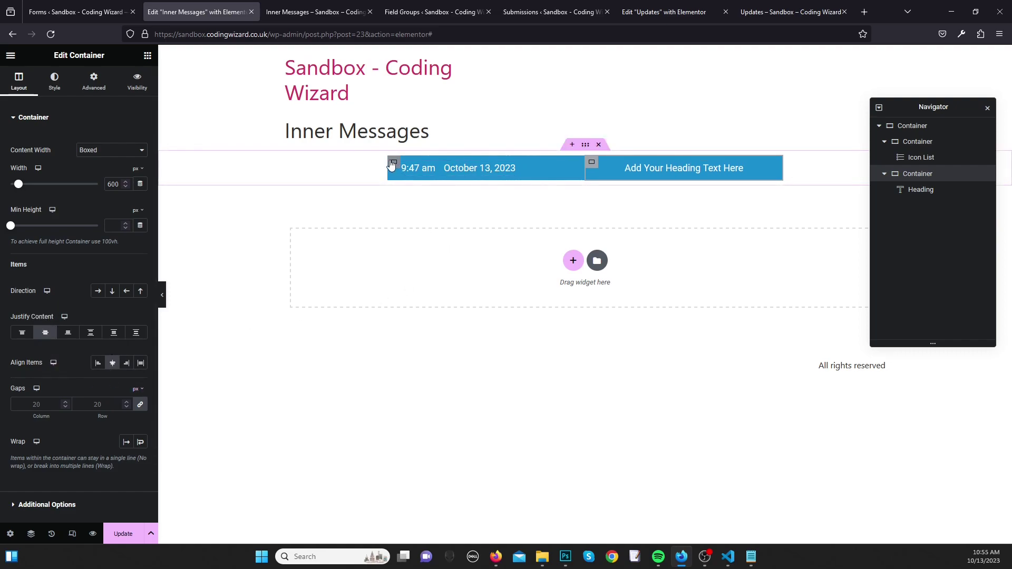
{"action": "left_click", "coordinate": [55, 82]}
{"action": "left_click", "coordinate": [19, 82]}
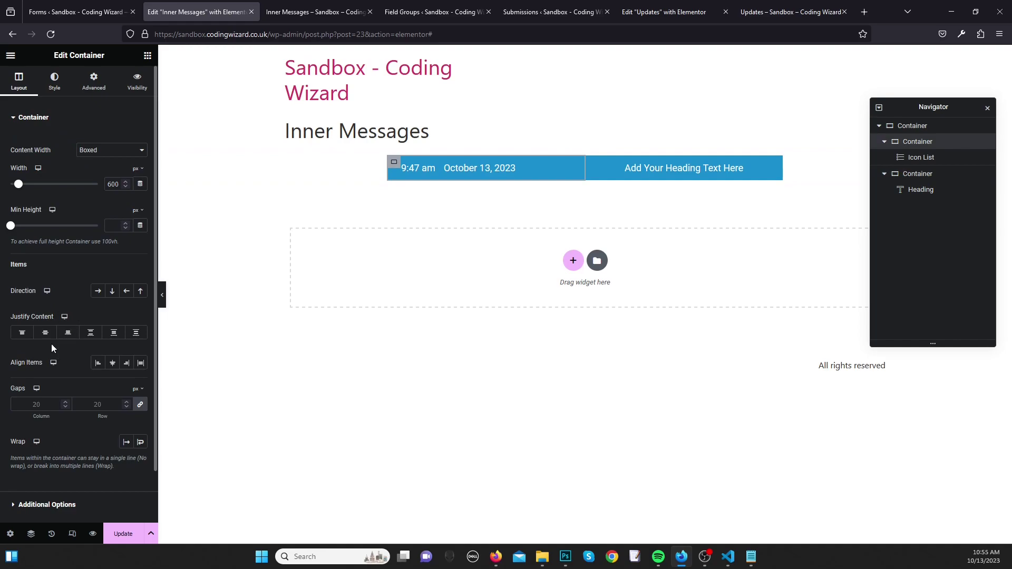
{"action": "left_click", "coordinate": [113, 363]}
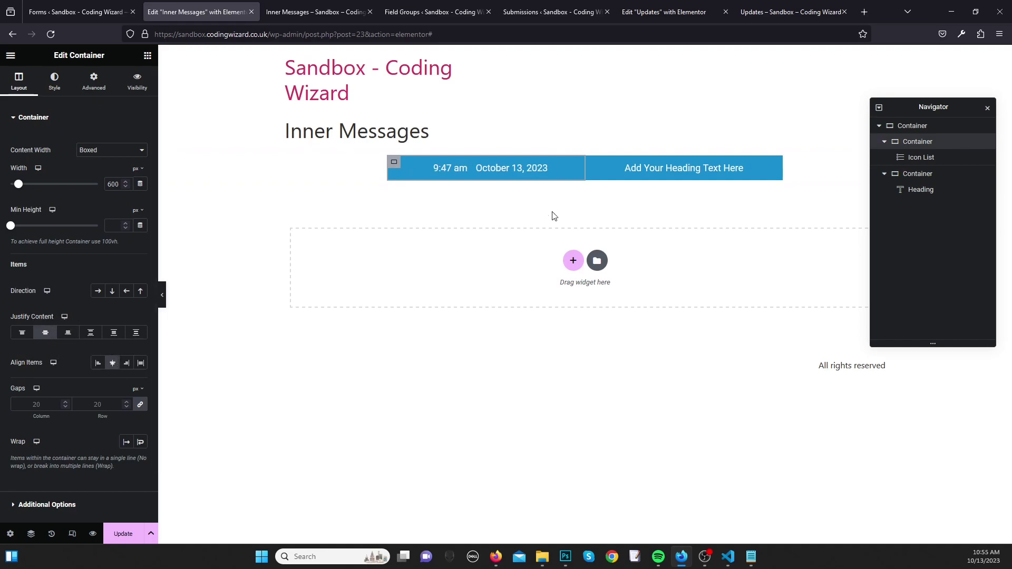
{"action": "left_click", "coordinate": [585, 144]}
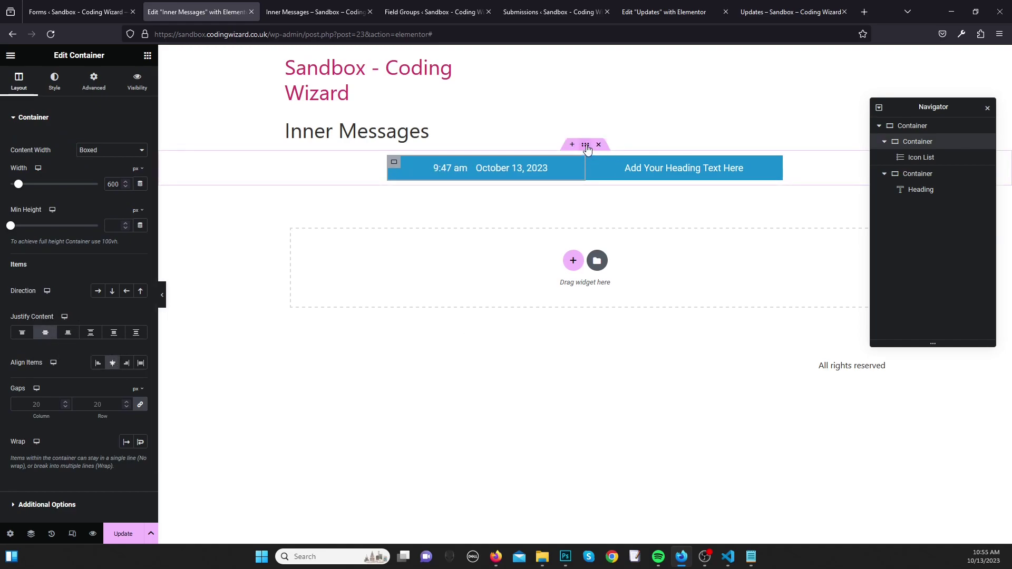
{"action": "left_click", "coordinate": [125, 533]}
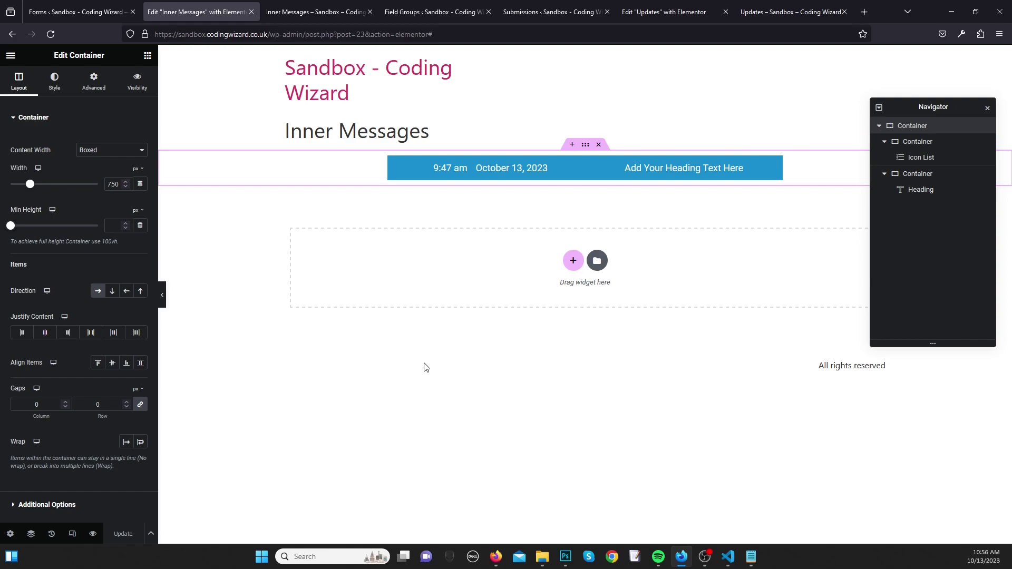
Step: Look over the Inner Messages preview and live Updates page, and reload the Updates page's Elementor editor
{"action": "left_click", "coordinate": [328, 8]}
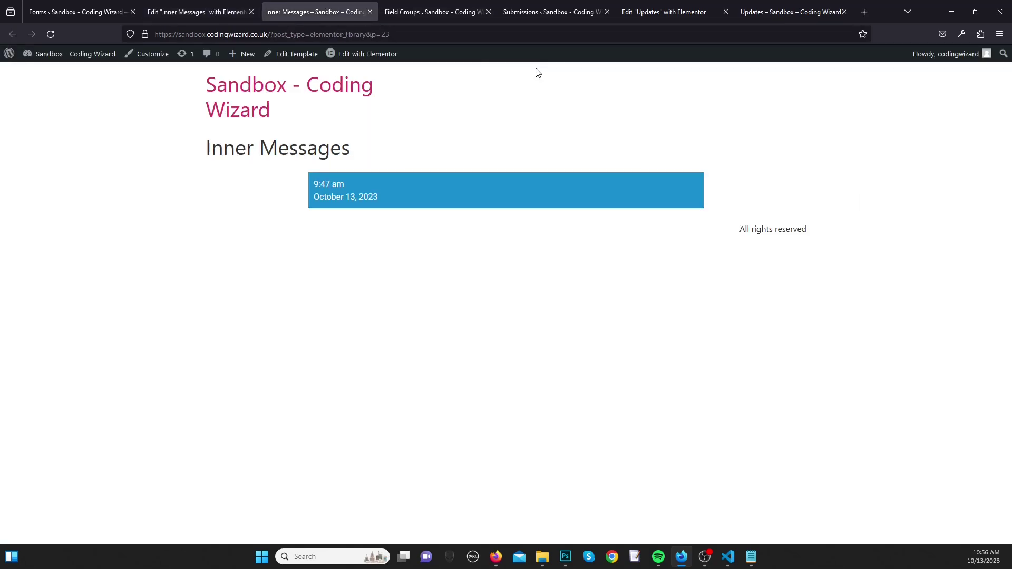
{"action": "left_click", "coordinate": [632, 6]}
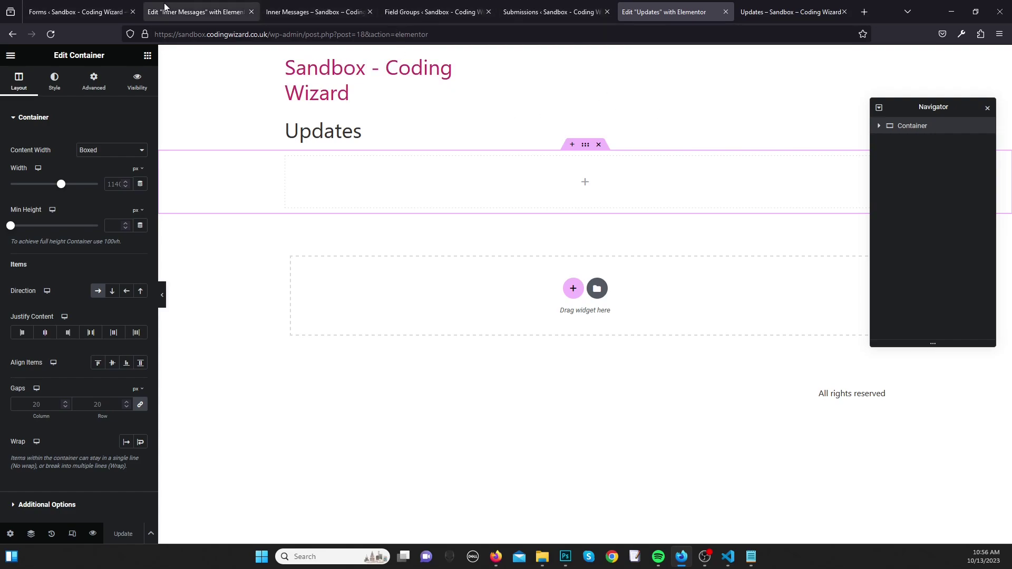
{"action": "left_click", "coordinate": [770, 4]}
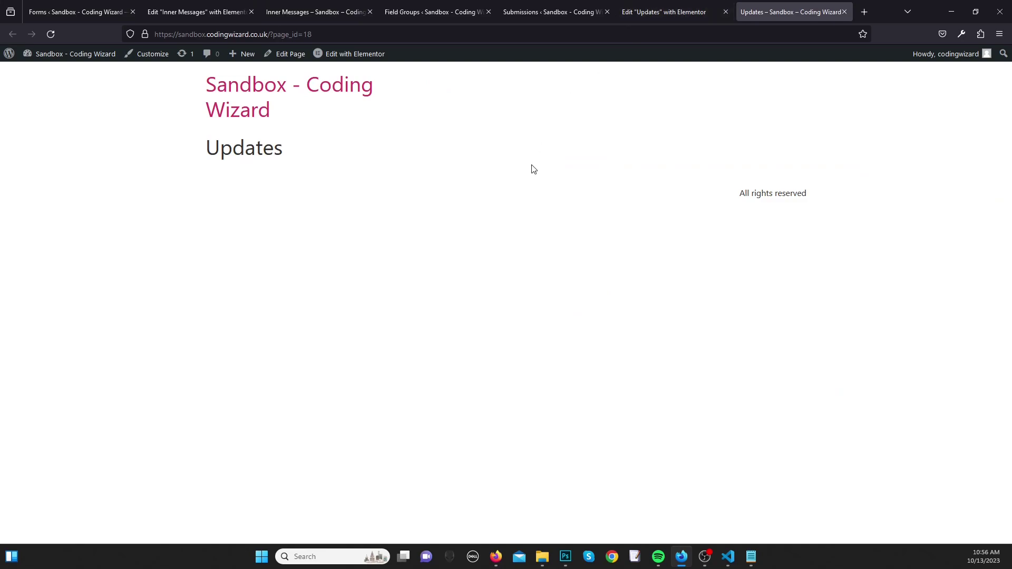
{"action": "left_click", "coordinate": [656, 4]}
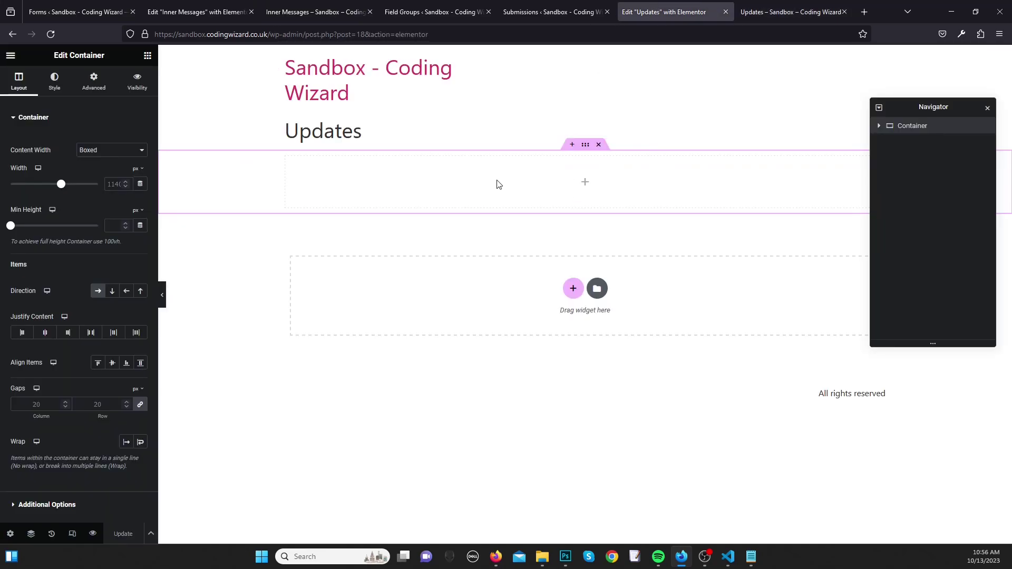
{"action": "right_click", "coordinate": [646, 3]}
{"action": "left_click", "coordinate": [656, 35]}
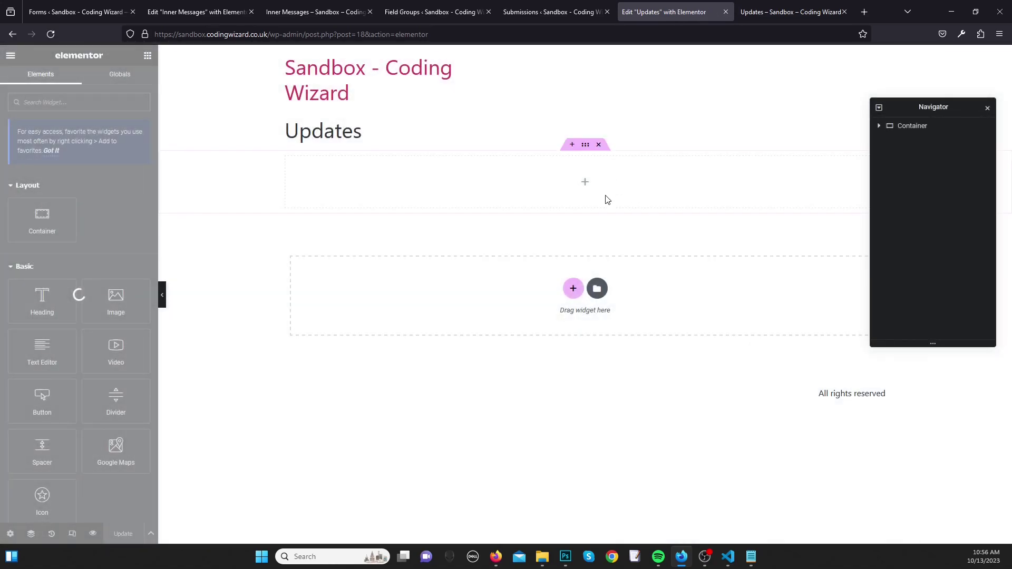
Step: Add a Dynamic Posts widget to the empty container on the Updates page
{"action": "left_click", "coordinate": [584, 147]}
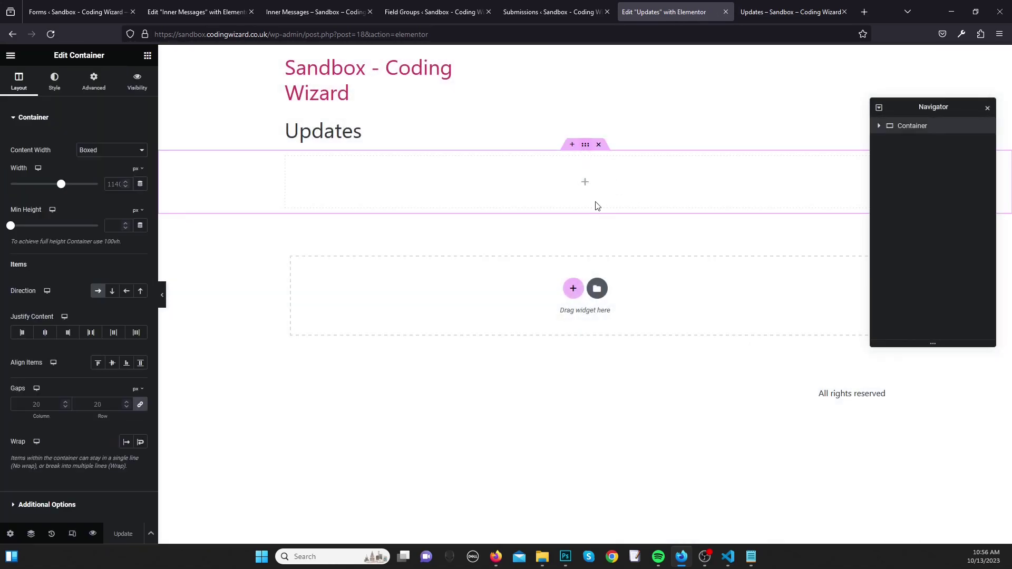
{"action": "left_click", "coordinate": [148, 57]}
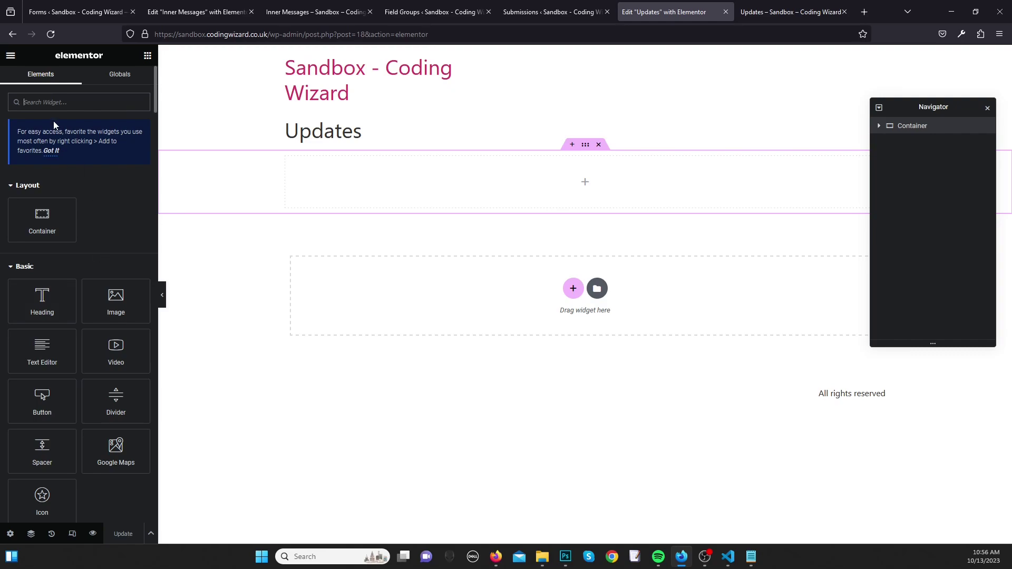
{"action": "type", "text": "dyn"}
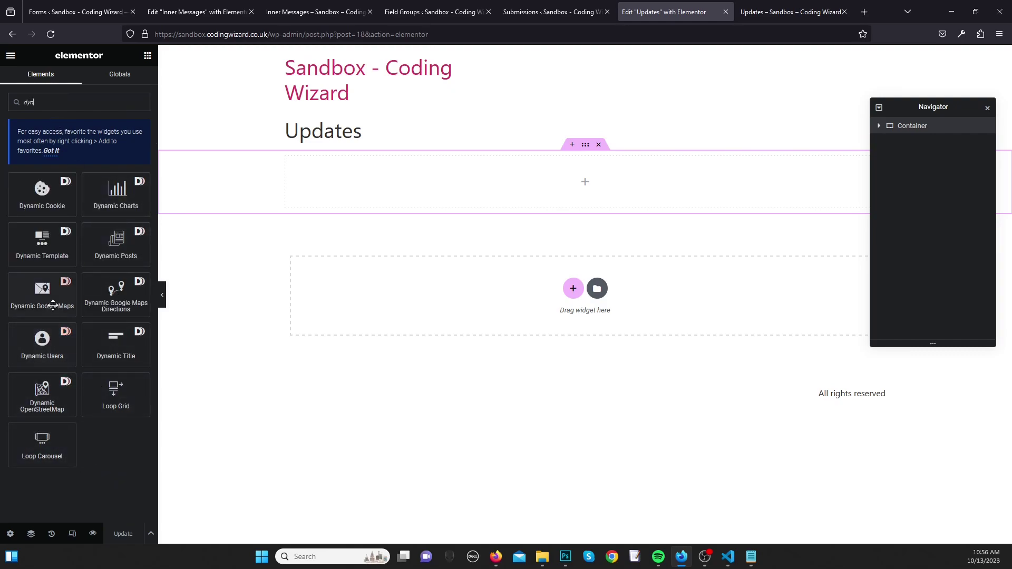
{"action": "left_click_drag", "start_coordinate": [116, 244], "coordinate": [591, 198]}
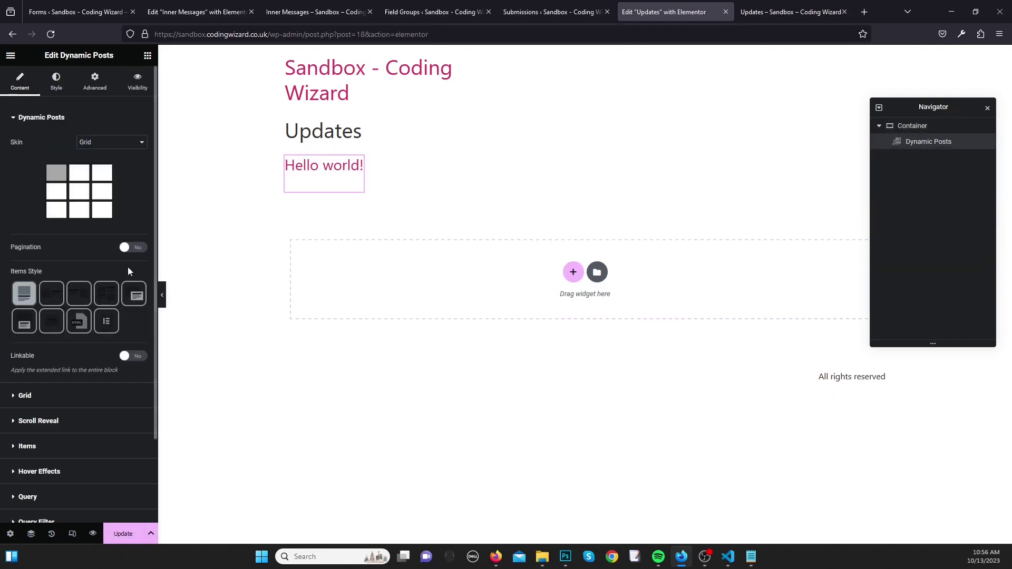
Step: Set the Dynamic Posts items style to Elementor Template and choose the Inner Messages template
{"action": "left_click", "coordinate": [107, 323]}
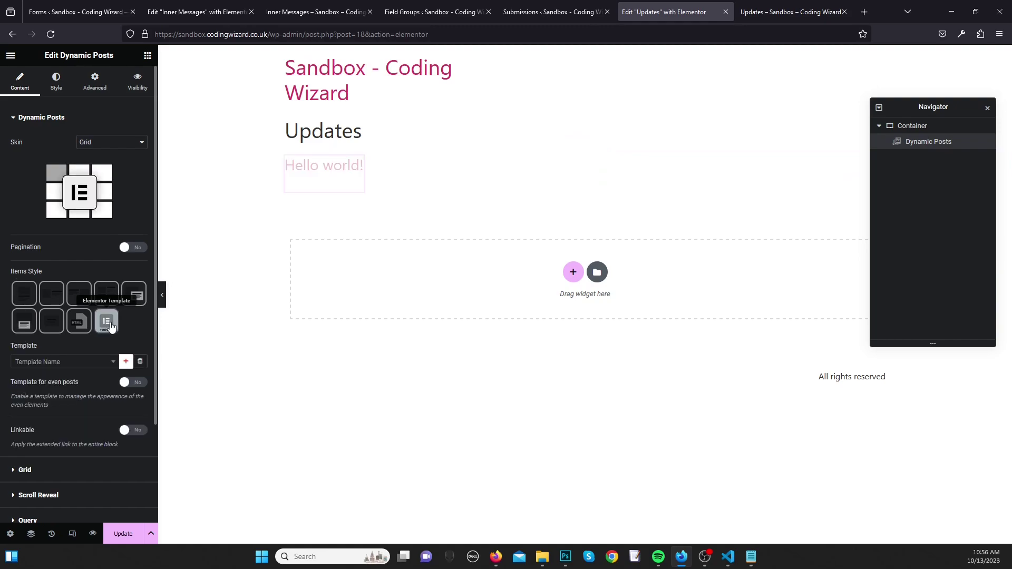
{"action": "left_click", "coordinate": [80, 364]}
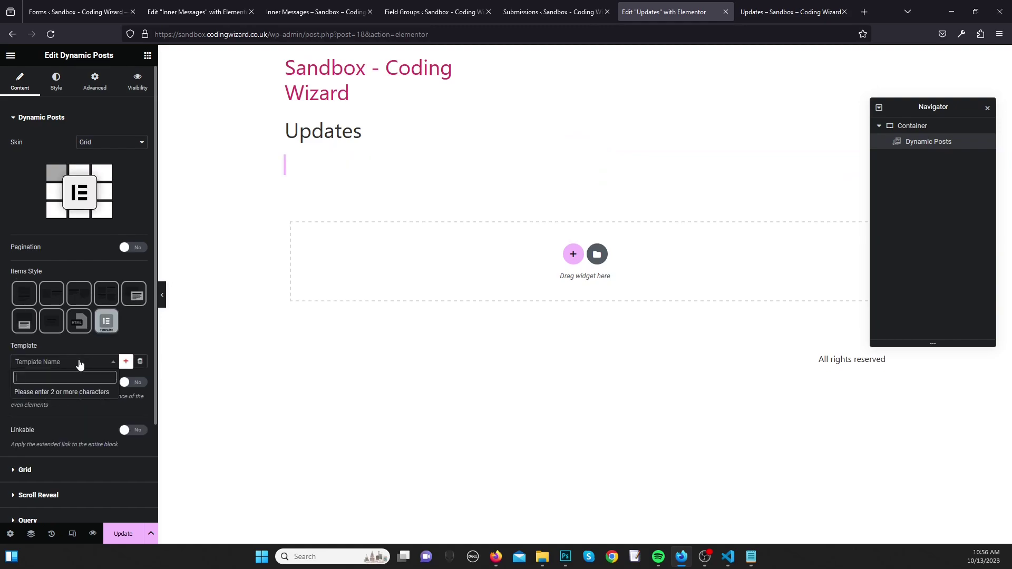
{"action": "type", "text": "inne"}
{"action": "left_click", "coordinate": [64, 401]}
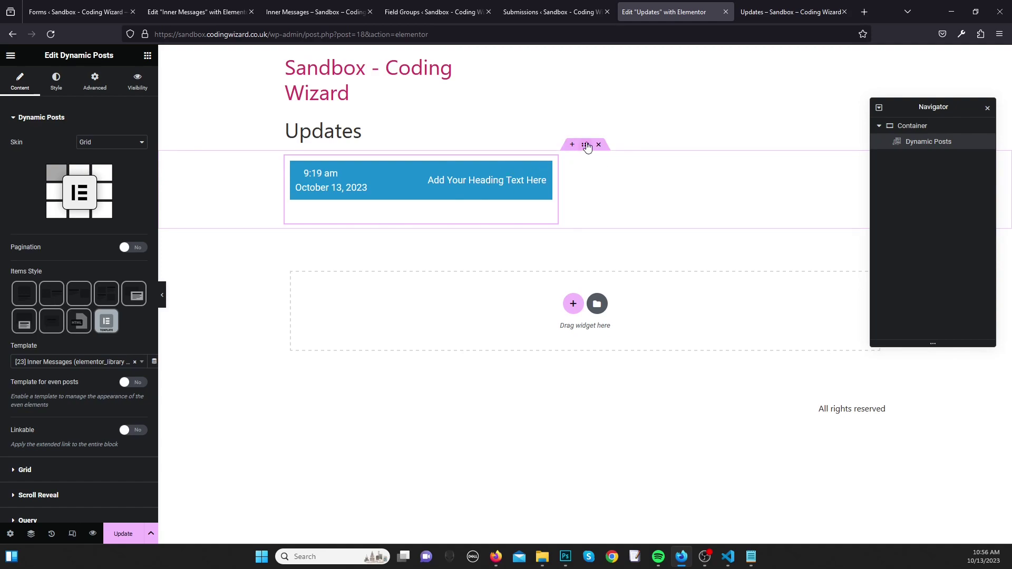
Step: Make the Dynamic Posts container full width and justify its content to the center
{"action": "left_click", "coordinate": [585, 144]}
{"action": "left_click", "coordinate": [118, 153]}
{"action": "left_click", "coordinate": [119, 172]}
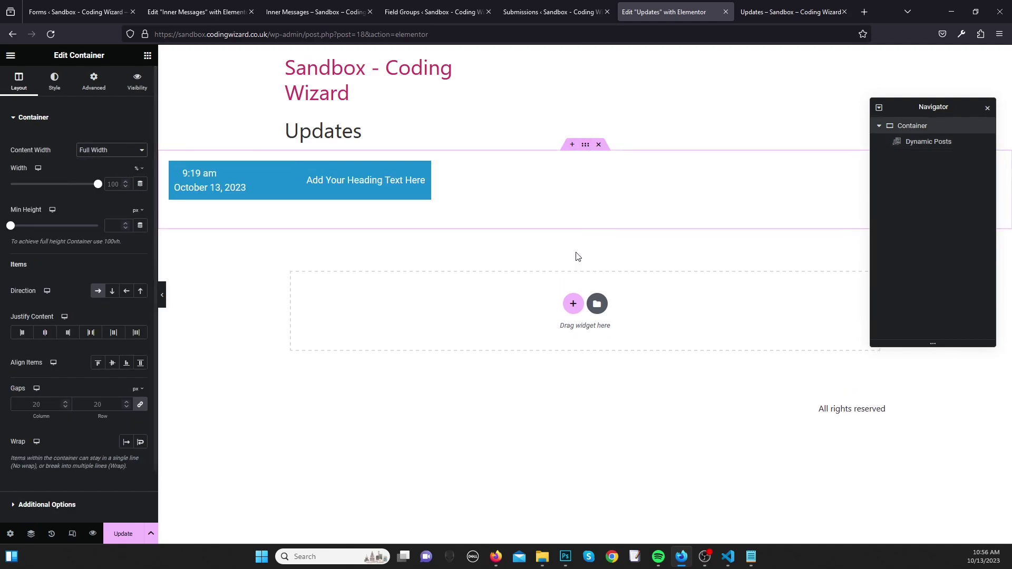
{"action": "left_click", "coordinate": [44, 332]}
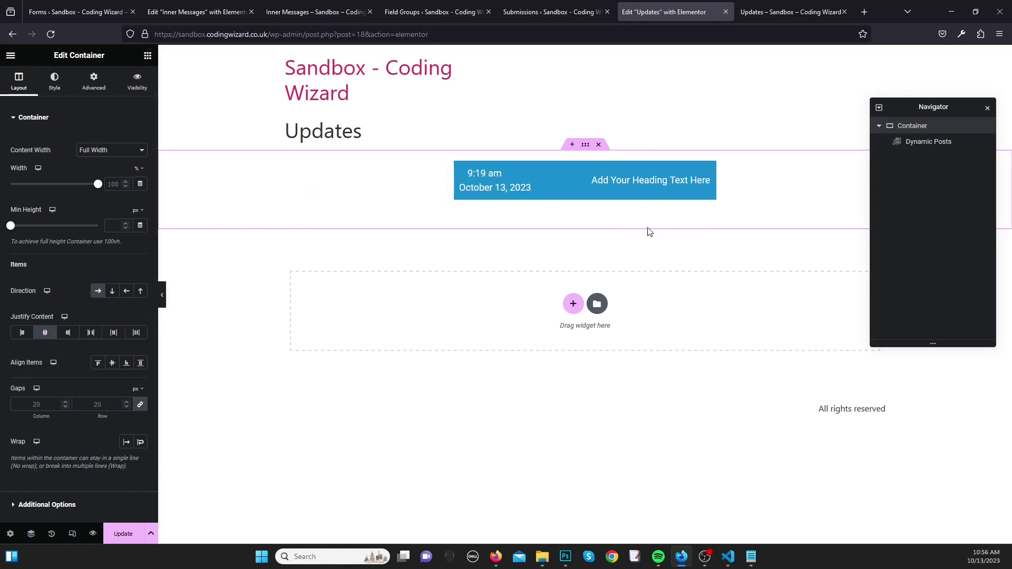
Step: Set the Dynamic Posts grid to 1 column for desktop
{"action": "scroll", "coordinate": [103, 491], "scroll_direction": "down", "scroll_amount": 2}
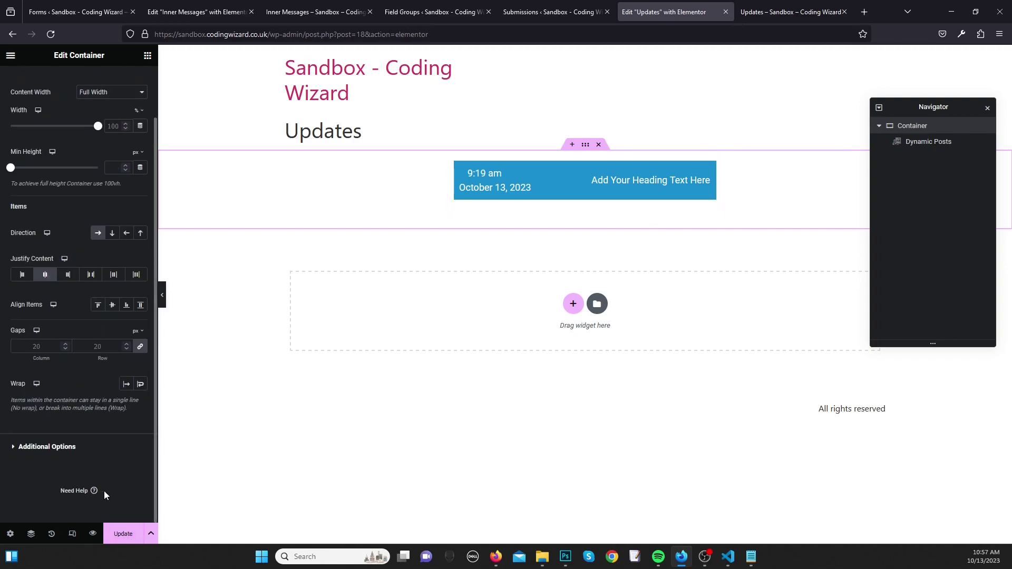
{"action": "scroll", "coordinate": [53, 316], "scroll_direction": "up", "scroll_amount": 2}
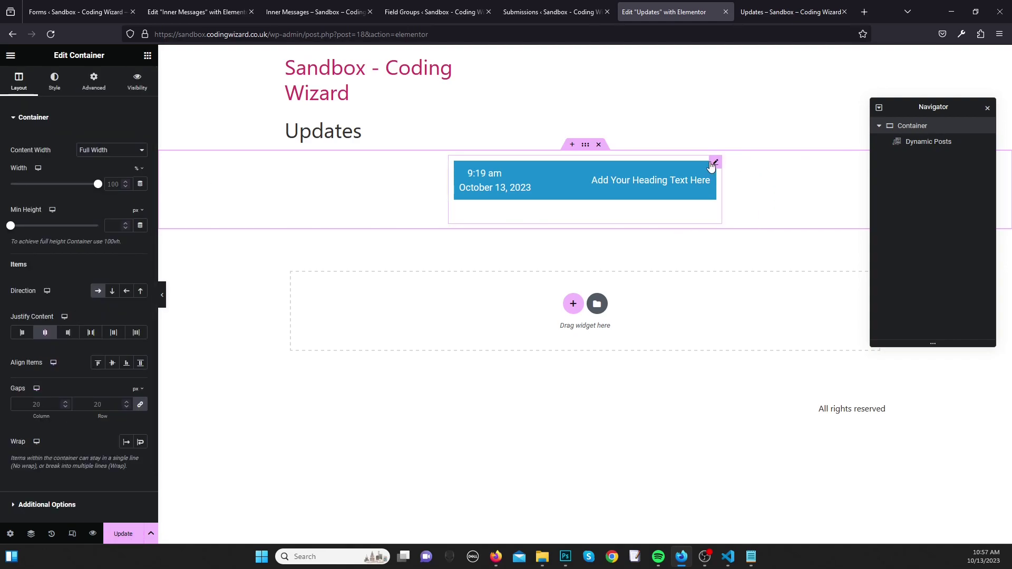
{"action": "left_click", "coordinate": [714, 162]}
{"action": "scroll", "coordinate": [79, 344], "scroll_direction": "down", "scroll_amount": 3}
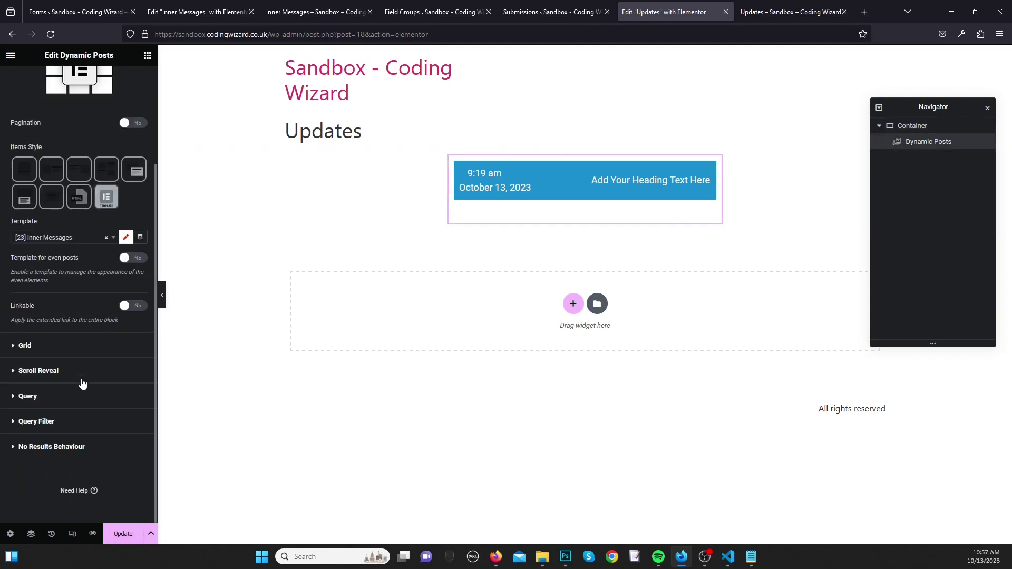
{"action": "left_click", "coordinate": [74, 348]}
{"action": "left_click", "coordinate": [99, 234]}
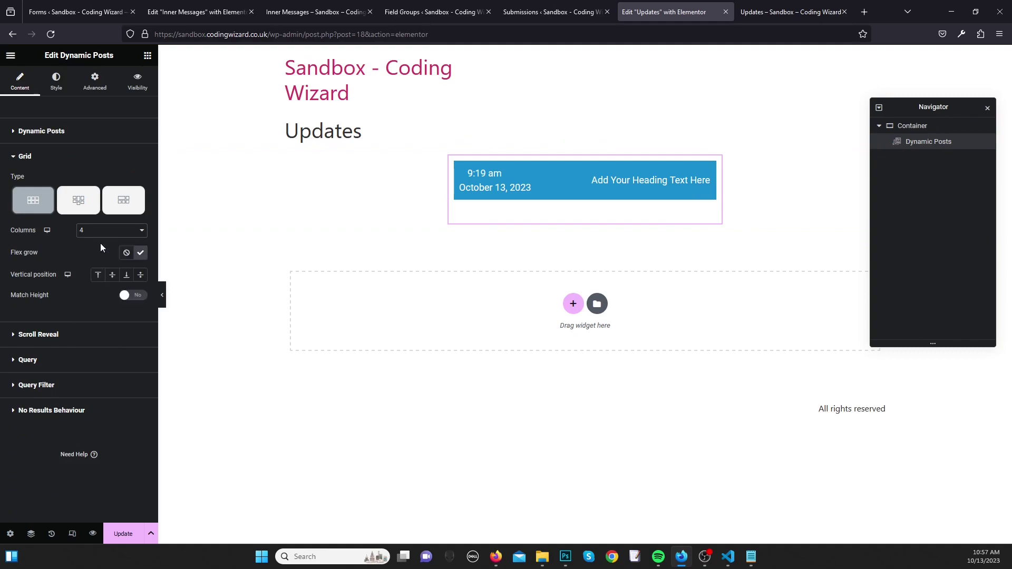
{"action": "left_click", "coordinate": [100, 243]}
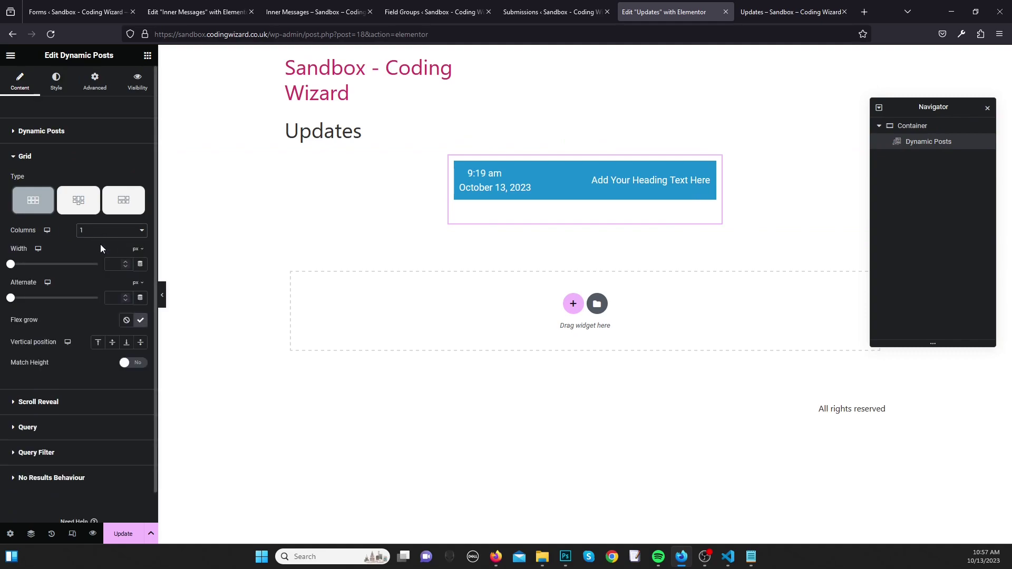
Step: Set the grid to 1 column for tablet portrait, check the mobile view and leave responsive mode
{"action": "left_click", "coordinate": [72, 534]}
{"action": "left_click", "coordinate": [538, 55]}
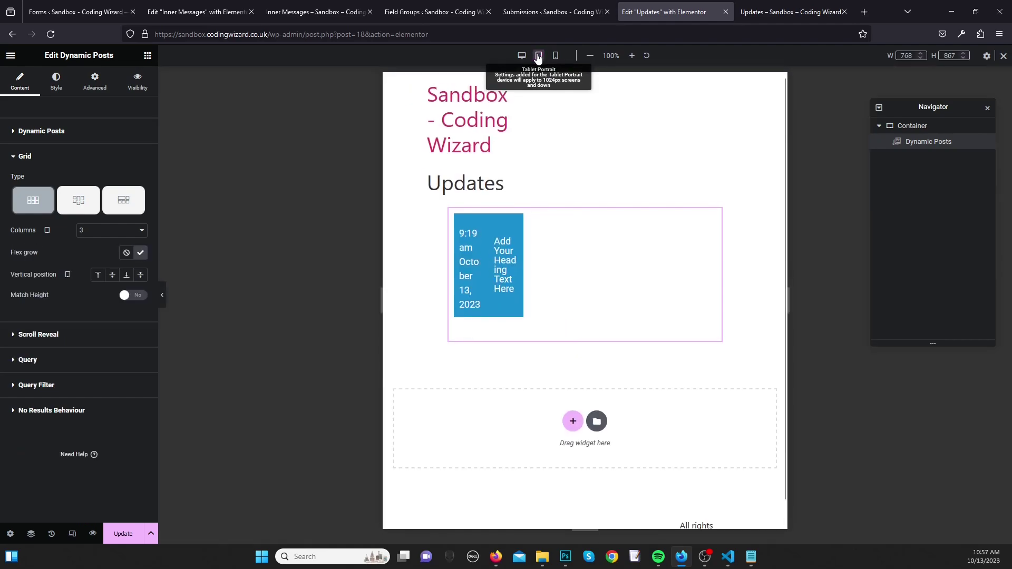
{"action": "left_click", "coordinate": [116, 230]}
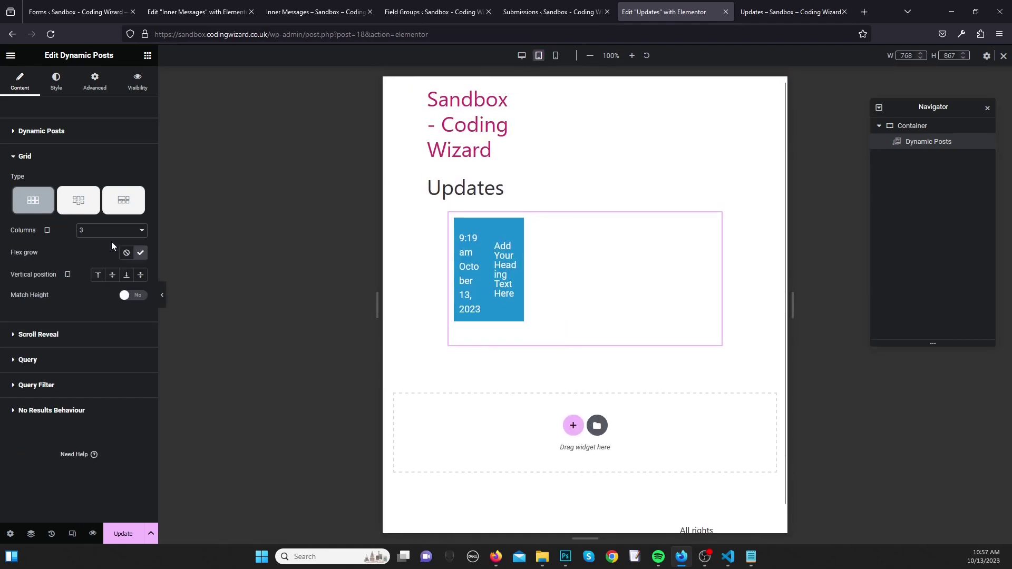
{"action": "left_click", "coordinate": [112, 242]}
{"action": "left_click", "coordinate": [556, 57]}
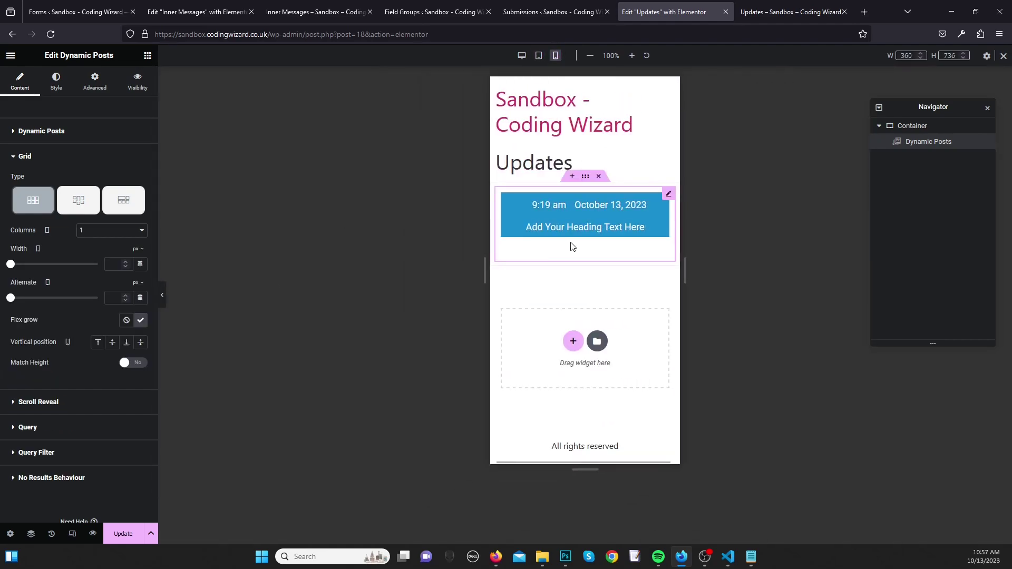
{"action": "left_click", "coordinate": [1003, 55]}
Step: Set the Dynamic Posts query's post type to Messages and save the page
{"action": "left_click", "coordinate": [47, 404]}
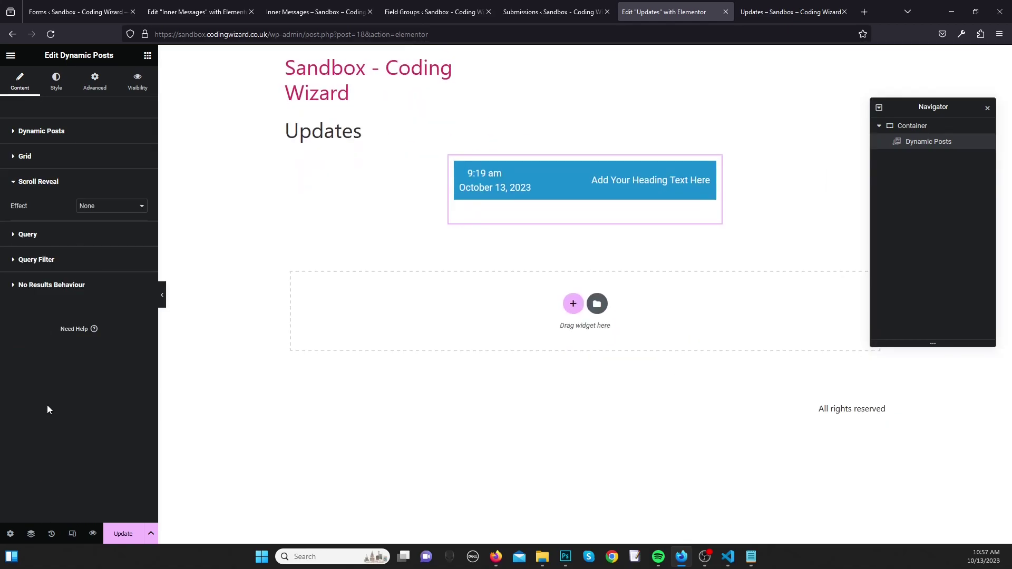
{"action": "left_click", "coordinate": [47, 235]}
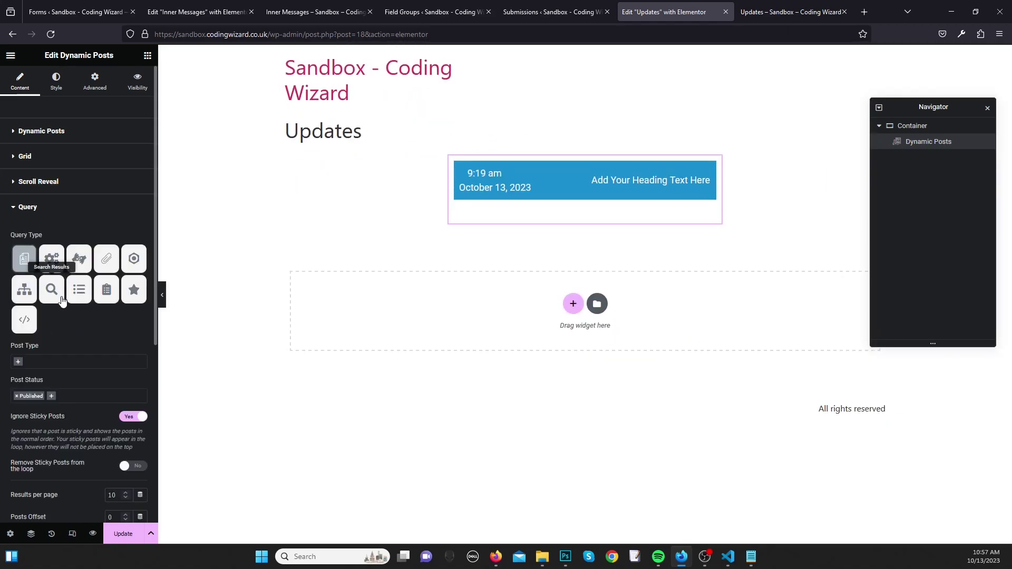
{"action": "left_click", "coordinate": [65, 361]}
{"action": "left_click", "coordinate": [56, 424]}
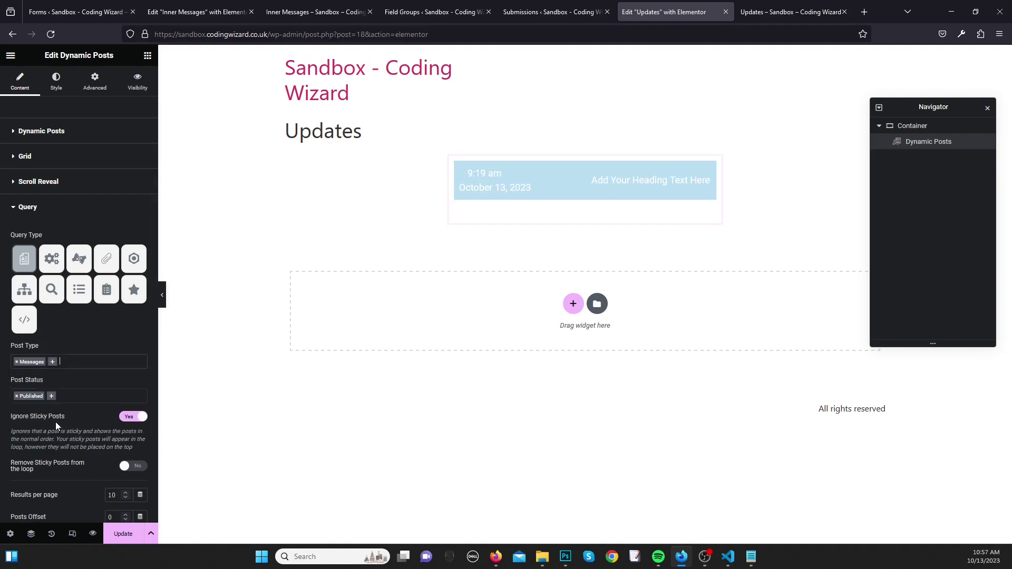
{"action": "scroll", "coordinate": [90, 436], "scroll_direction": "down", "scroll_amount": 5}
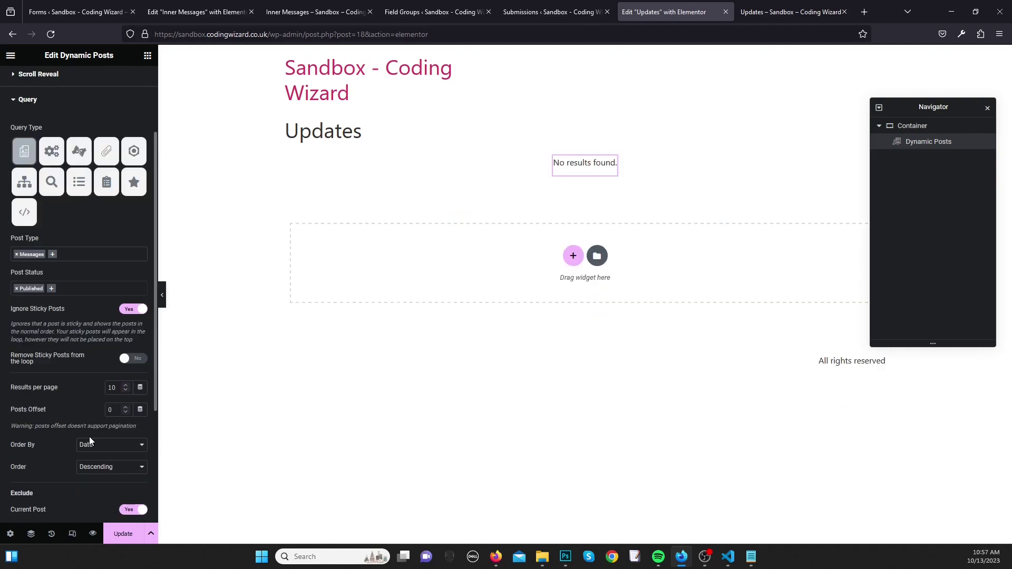
{"action": "left_click", "coordinate": [85, 443]}
{"action": "left_click", "coordinate": [122, 534]}
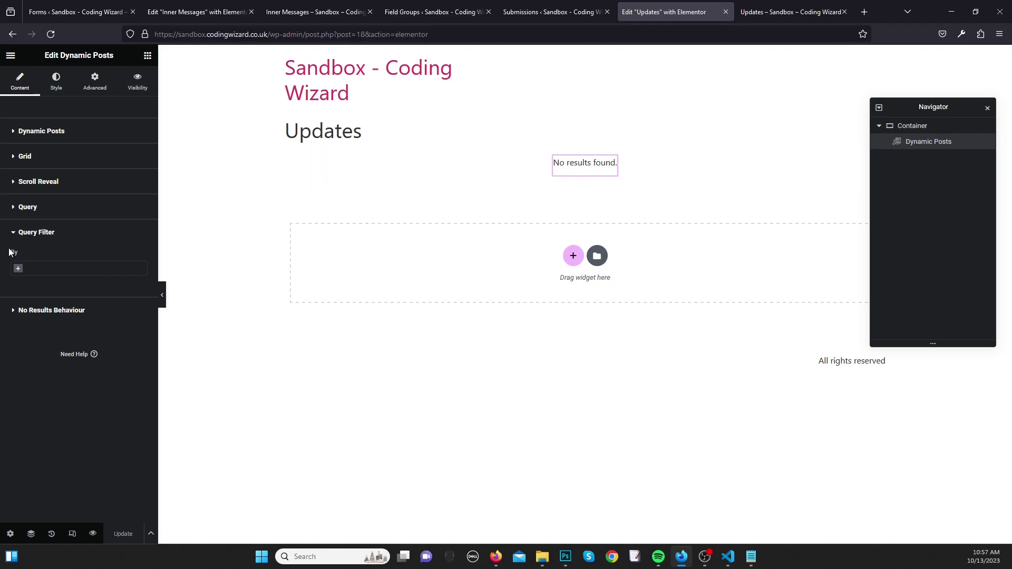
Step: Check the Messages post list in the WordPress admin for existing entries, and return to the Updates page editor
{"action": "left_click", "coordinate": [74, 206]}
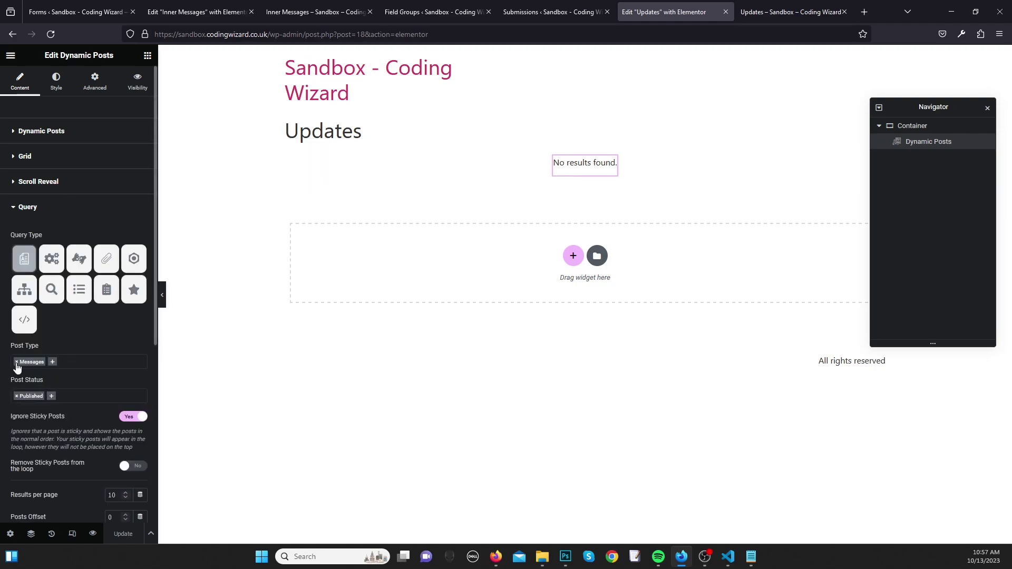
{"action": "left_click", "coordinate": [79, 11]}
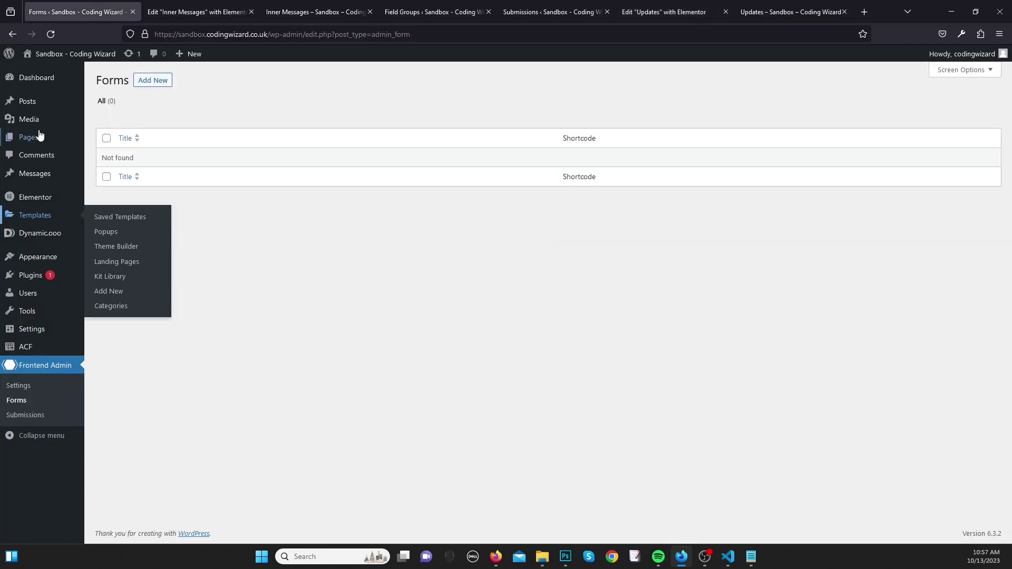
{"action": "left_click", "coordinate": [47, 175]}
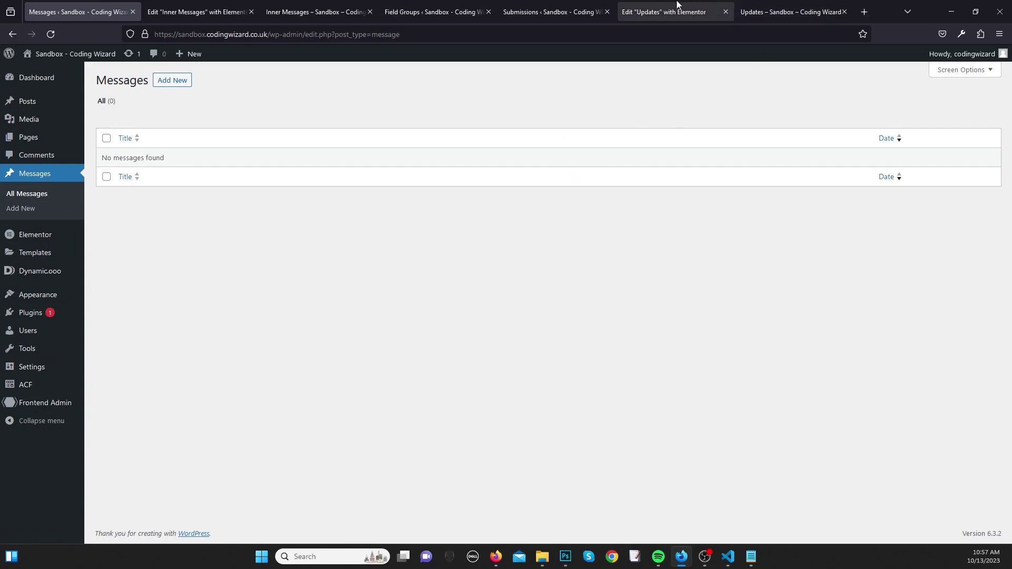
{"action": "left_click", "coordinate": [622, 6]}
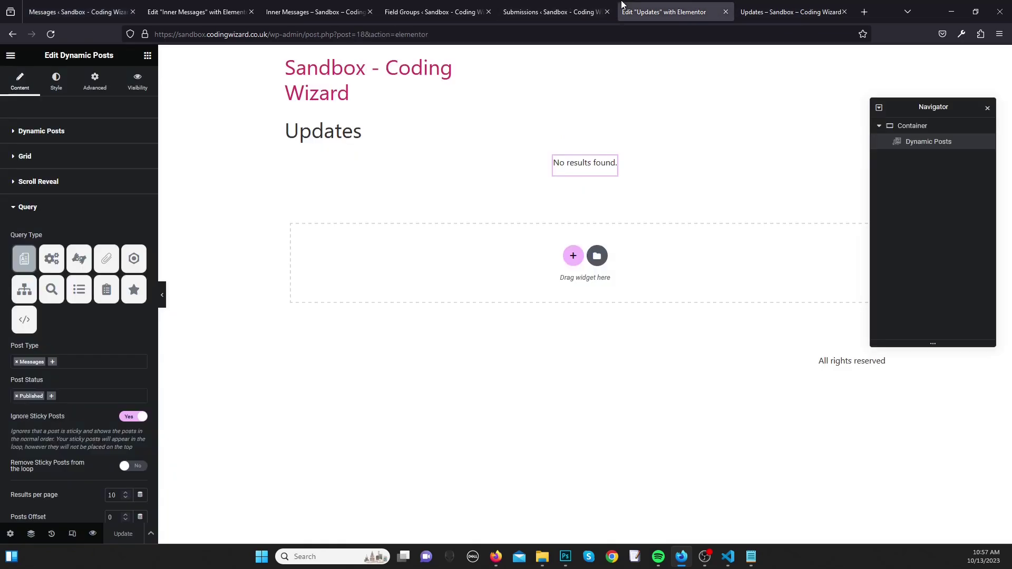
Step: Clear the query's post type, select Messages again and save the page
{"action": "left_click", "coordinate": [17, 362]}
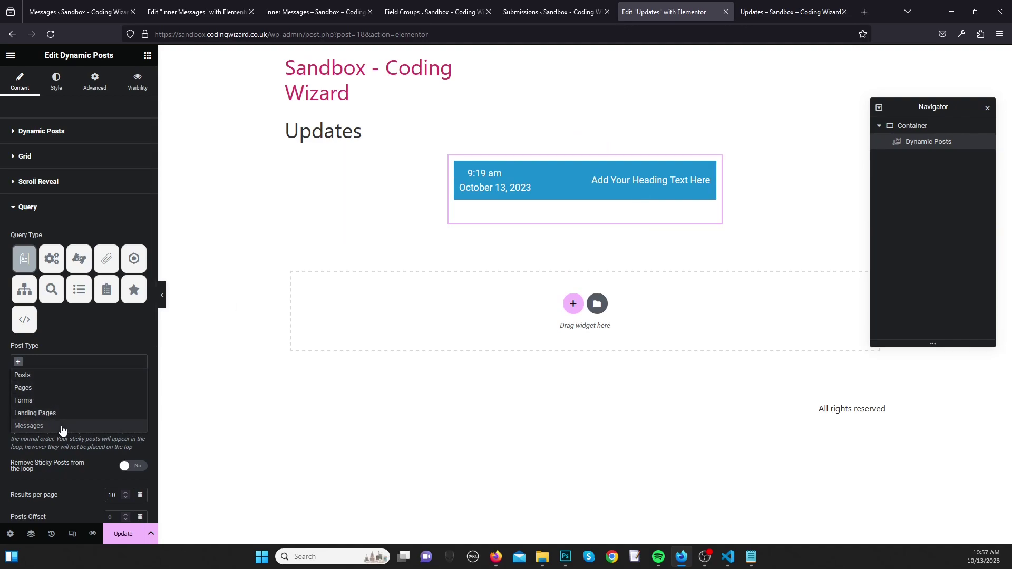
{"action": "left_click", "coordinate": [29, 426]}
{"action": "left_click", "coordinate": [120, 534]}
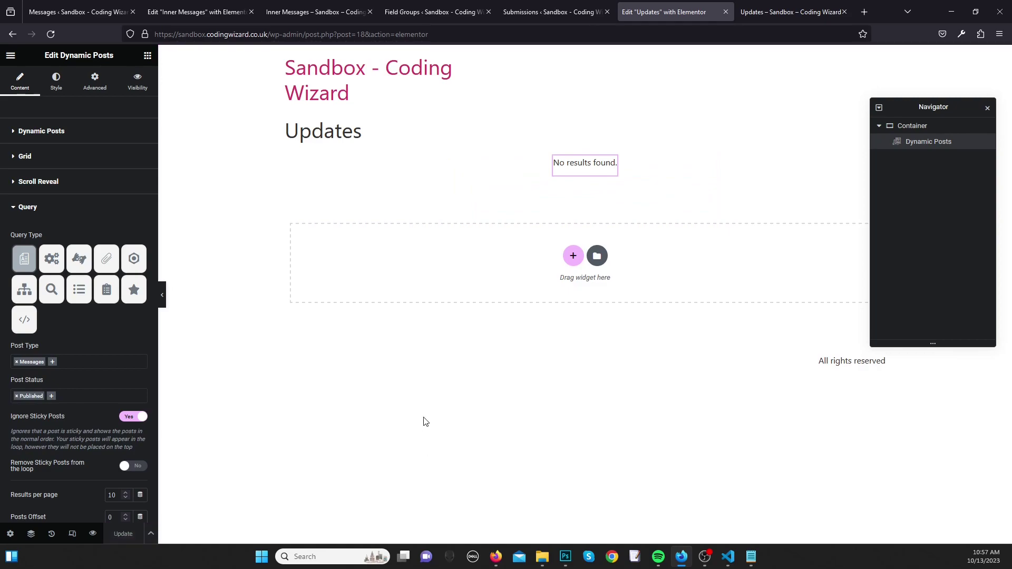
Step: Copy the Frontend Form's shortcode from the Frontend Admin forms list
{"action": "left_click", "coordinate": [464, 12]}
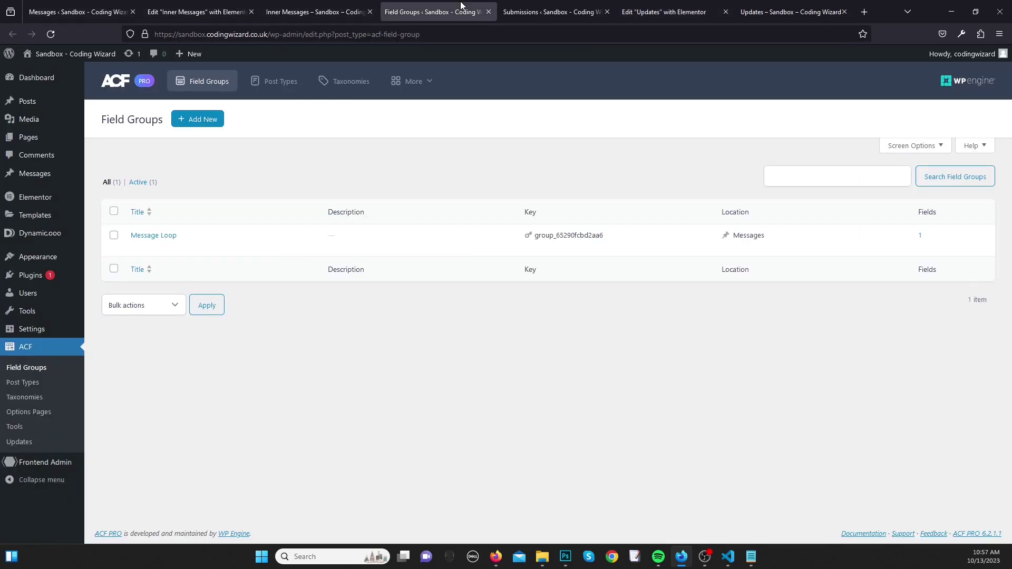
{"action": "mouse_move", "coordinate": [77, 459]}
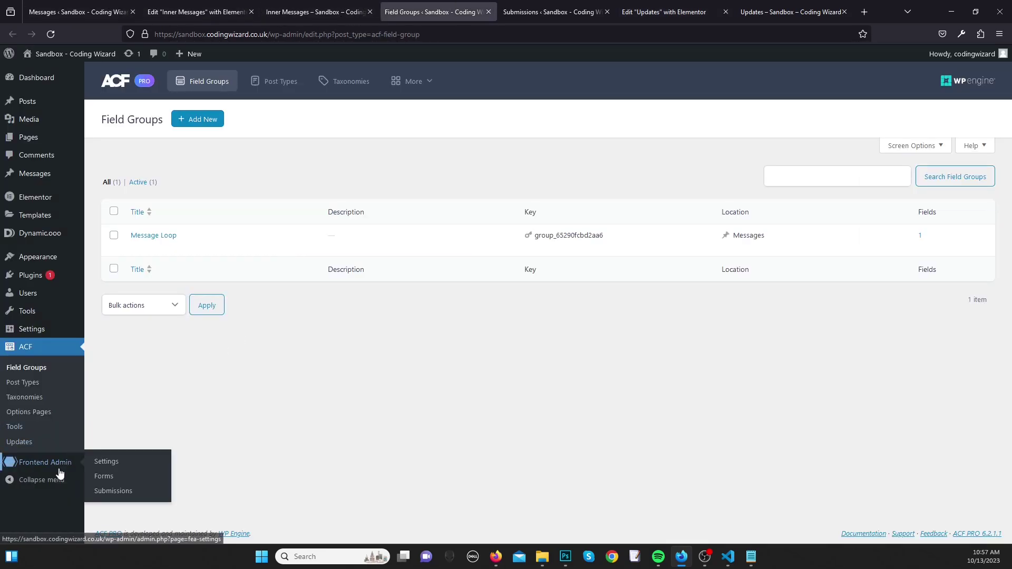
{"action": "left_click", "coordinate": [106, 474]}
{"action": "left_click", "coordinate": [685, 161]}
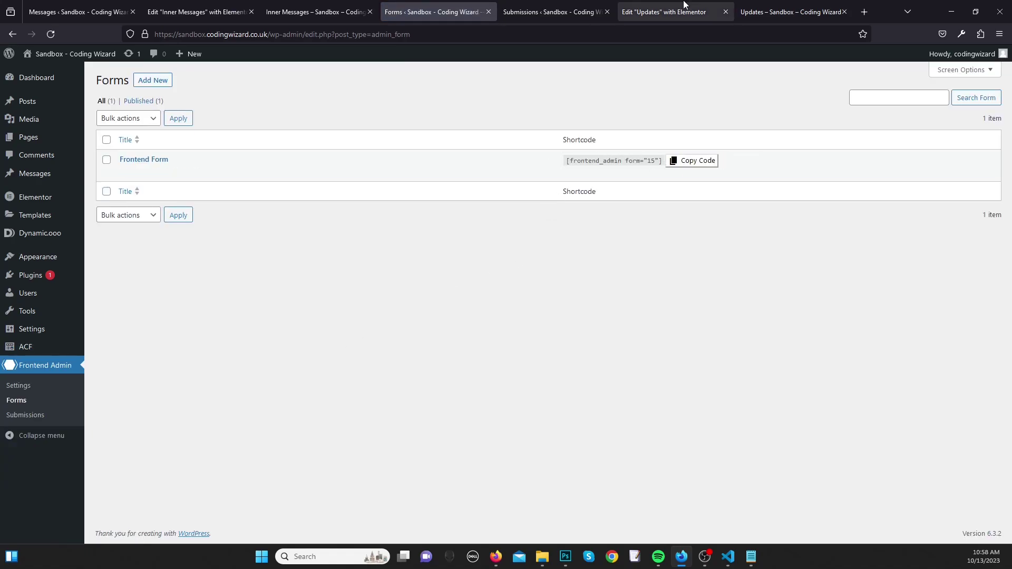
Step: Insert a new single container above the Dynamic Posts container on the Updates page
{"action": "left_click", "coordinate": [684, 5]}
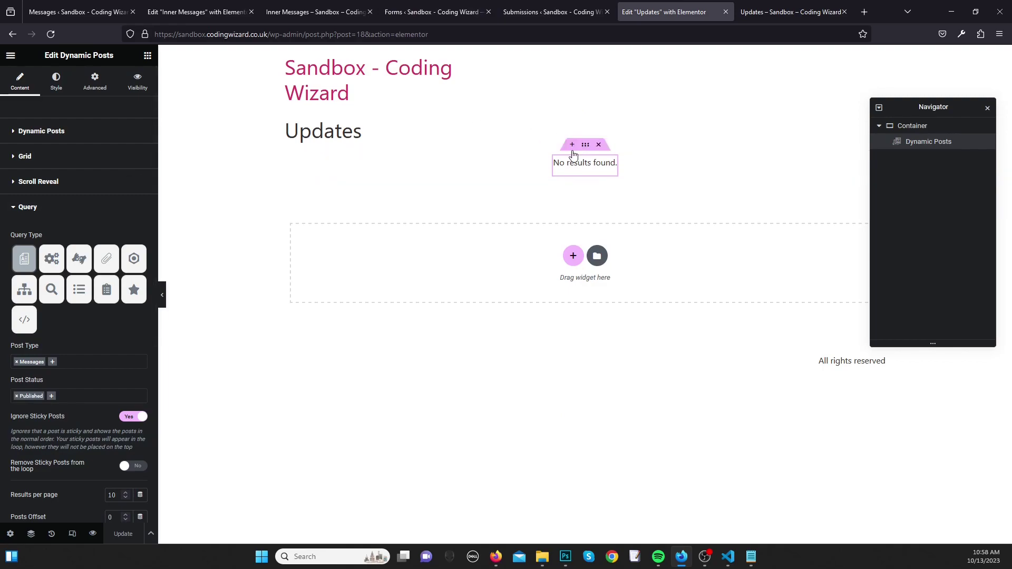
{"action": "left_click", "coordinate": [573, 147]}
{"action": "left_click", "coordinate": [574, 194]}
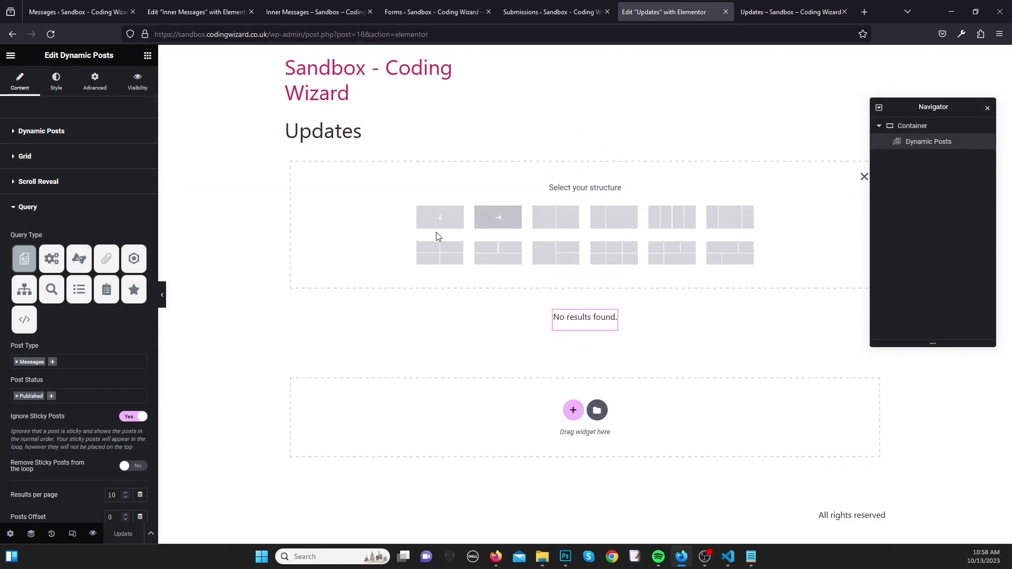
{"action": "left_click", "coordinate": [508, 251]}
Step: Add a Shortcode widget to the new empty container
{"action": "left_click", "coordinate": [148, 55]}
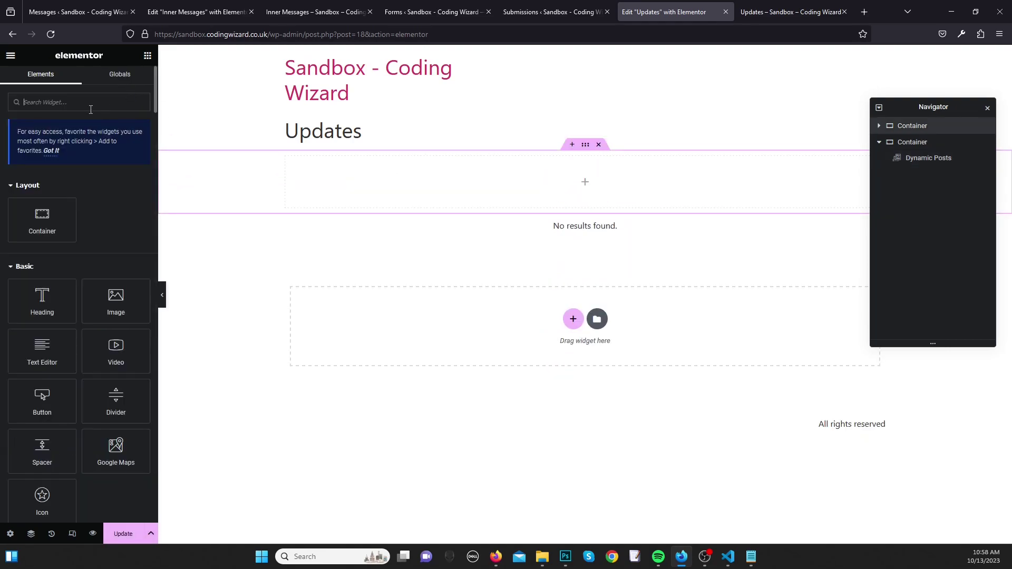
{"action": "type", "text": "short"}
{"action": "left_click_drag", "start_coordinate": [70, 196], "coordinate": [653, 191]}
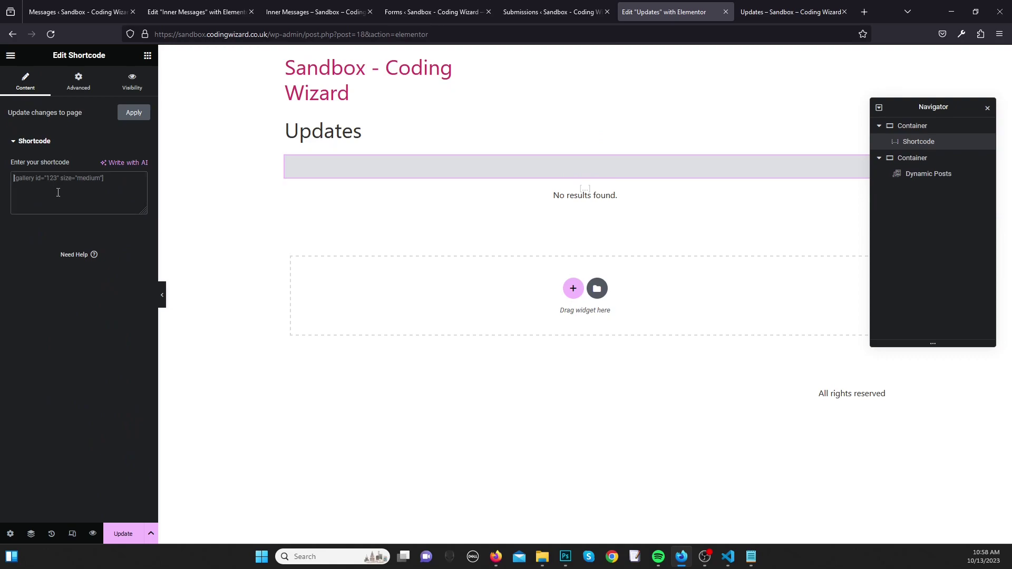
Step: Insert the shortcode [frontend_admin form="15"] and set its container to full width with items justified Space Evenly in a column
{"action": "type", "text": "[fluentform id=\"1\"]"}
{"action": "left_click", "coordinate": [585, 144]}
{"action": "left_click", "coordinate": [87, 151]}
{"action": "left_click", "coordinate": [102, 175]}
{"action": "left_click", "coordinate": [136, 332]}
{"action": "left_click", "coordinate": [112, 296]}
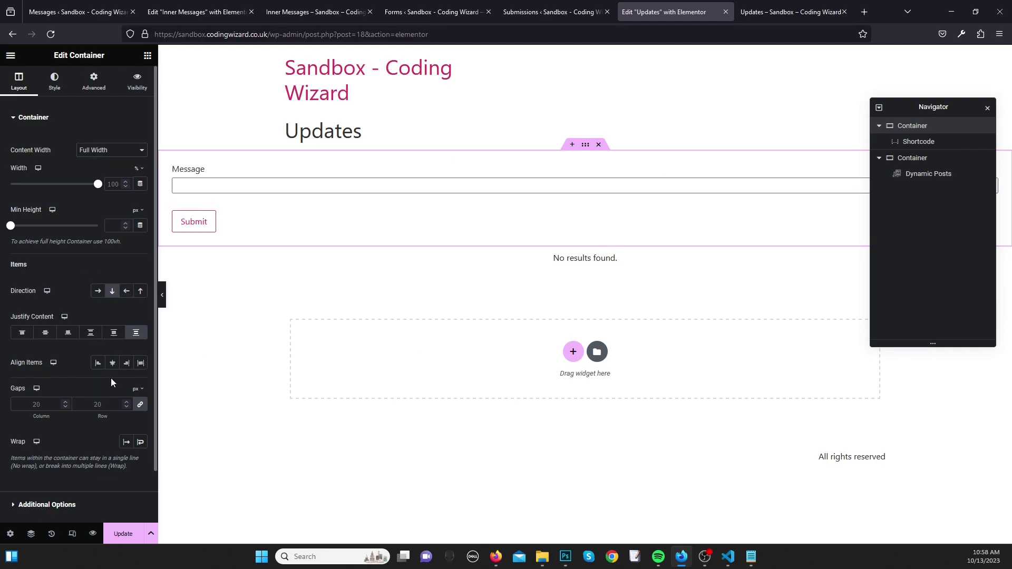
Step: Change the form container's content width to Boxed at 500 px and save the page
{"action": "left_click", "coordinate": [110, 365]}
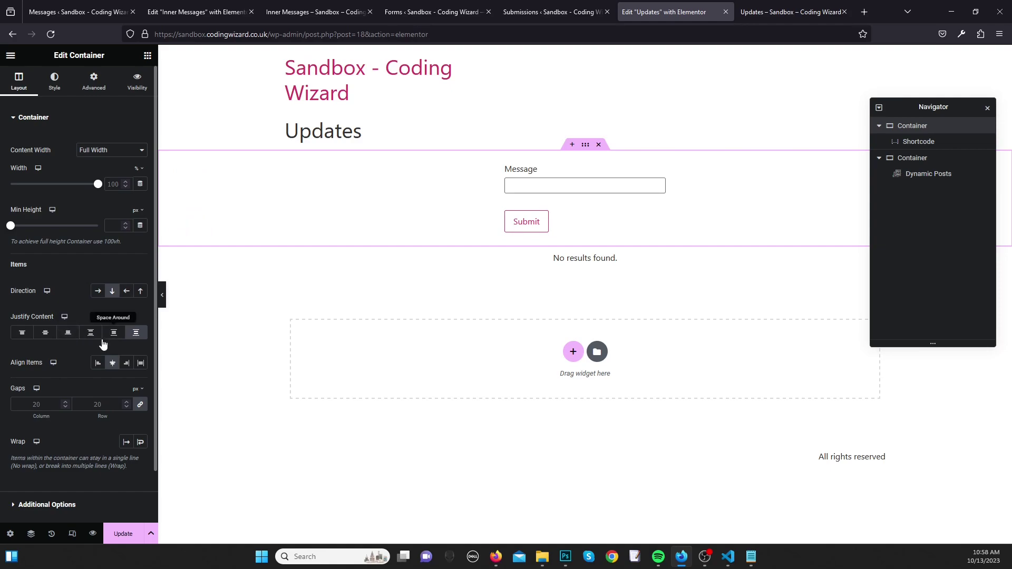
{"action": "left_click", "coordinate": [112, 363]}
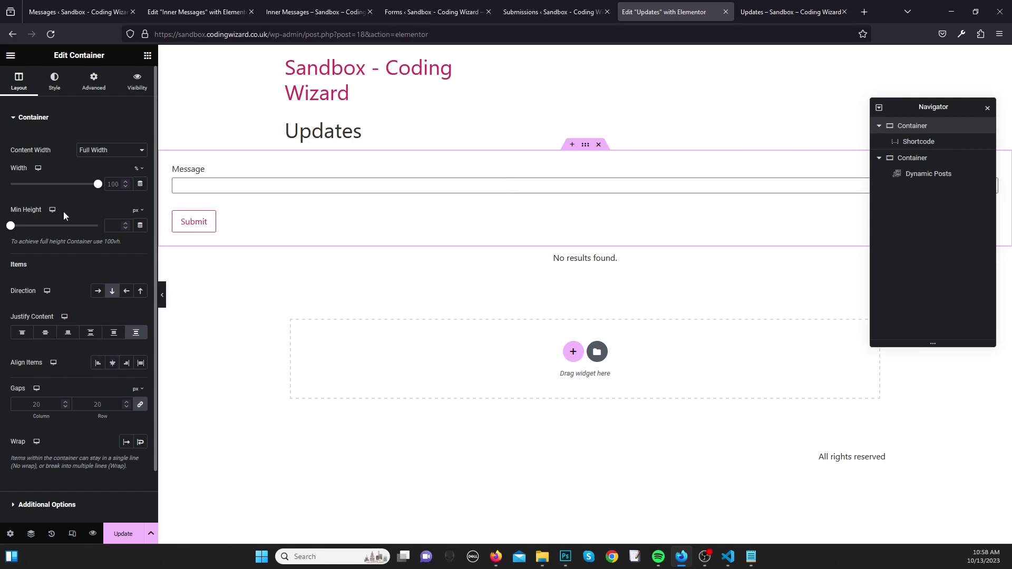
{"action": "left_click", "coordinate": [111, 150]}
{"action": "left_click", "coordinate": [106, 160]}
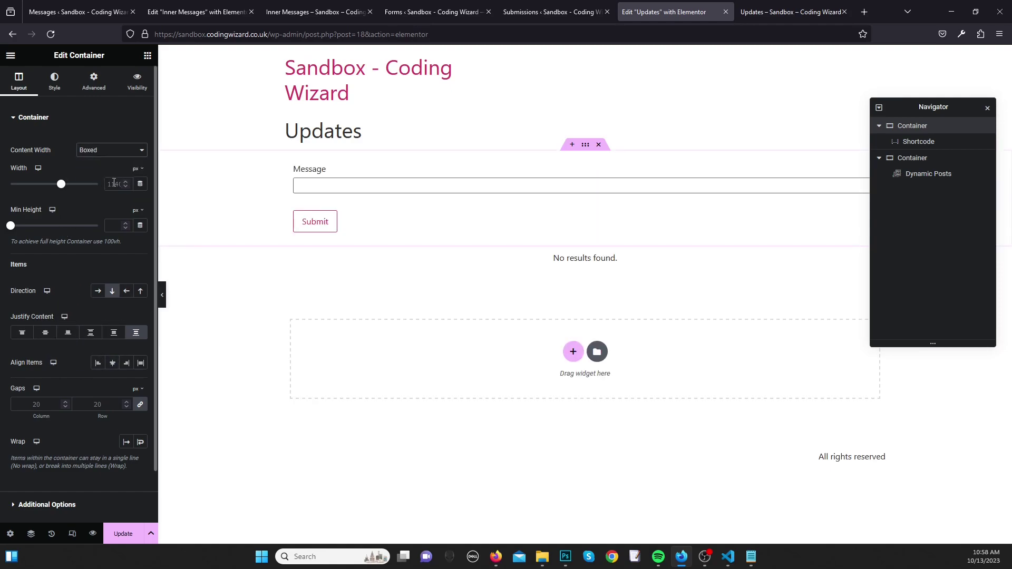
{"action": "type", "text": "500"}
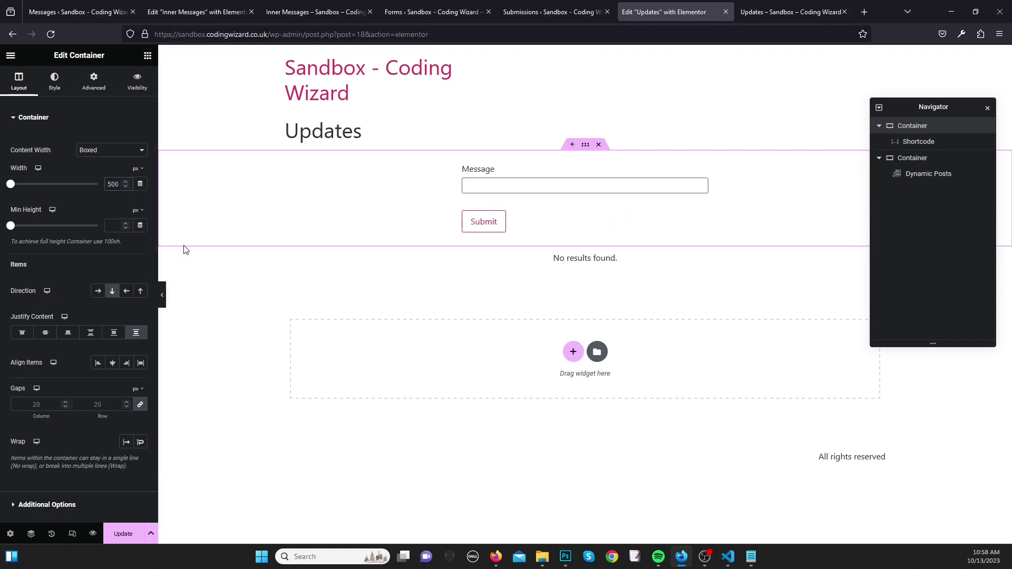
{"action": "left_click", "coordinate": [134, 534]}
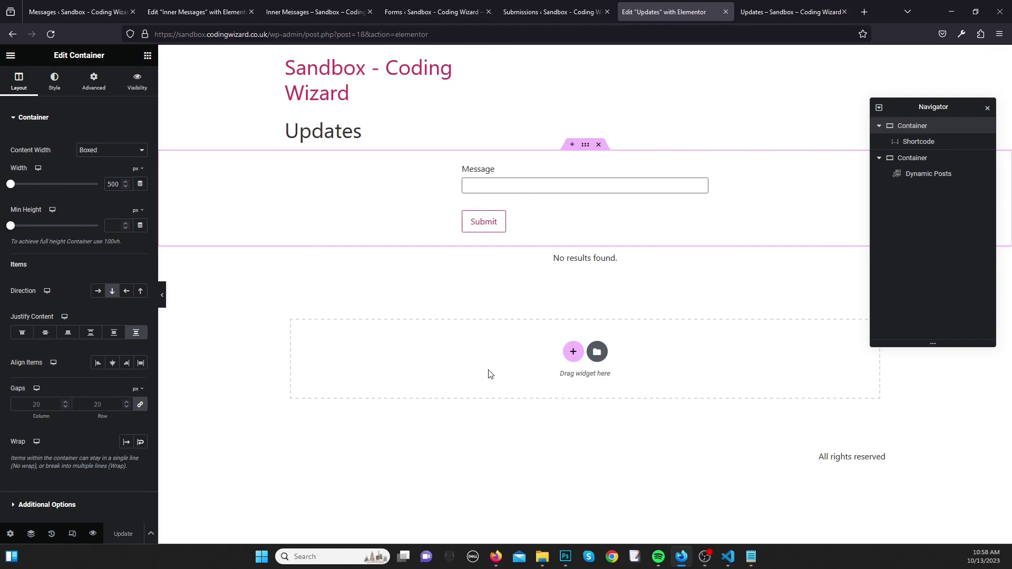
Step: Reload the live Updates page and submit the message "test" through the form
{"action": "right_click", "coordinate": [759, 10]}
{"action": "left_click", "coordinate": [778, 32]}
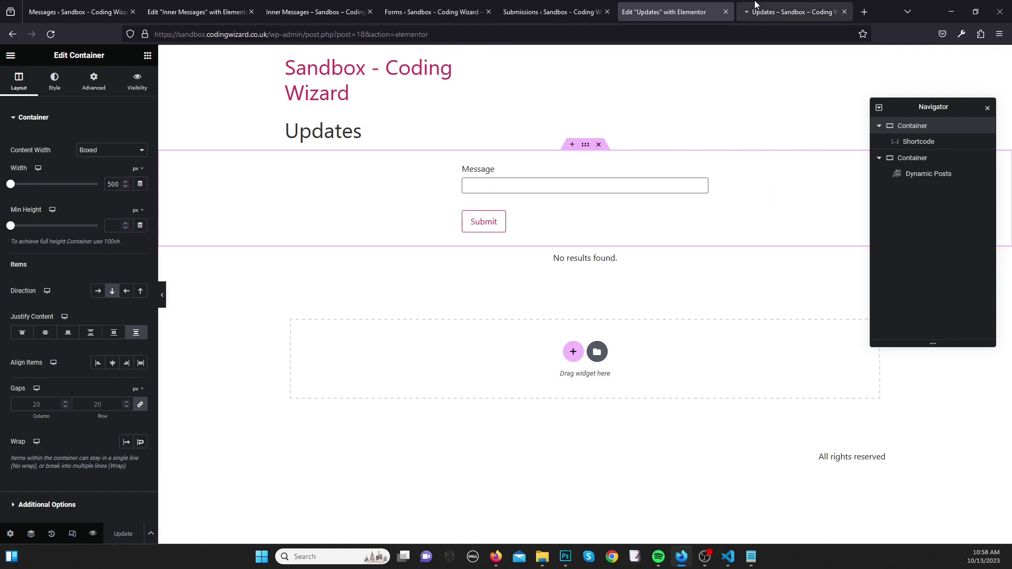
{"action": "left_click", "coordinate": [775, 12]}
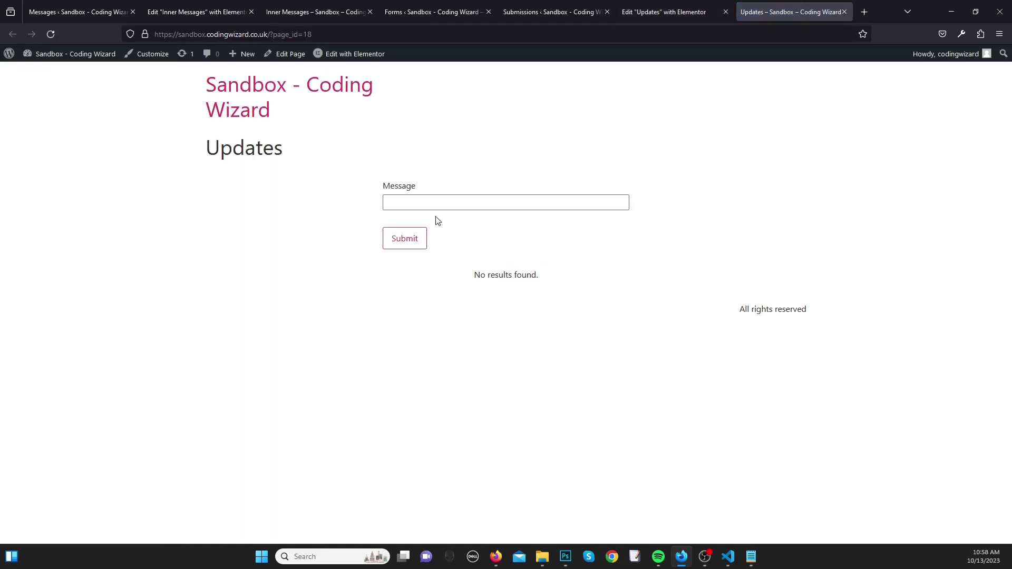
{"action": "type", "text": "st"}
{"action": "left_click", "coordinate": [421, 238]}
Step: Review the "test" entry in the reloaded Submissions list and check the Messages post list
{"action": "left_click", "coordinate": [670, 9]}
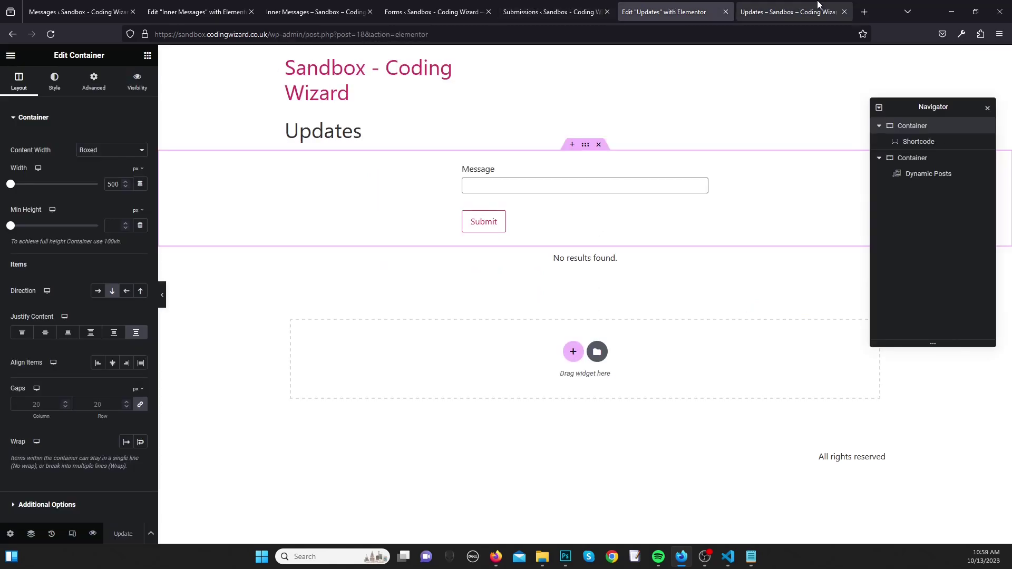
{"action": "left_click", "coordinate": [779, 4]}
{"action": "left_click", "coordinate": [527, 11]}
{"action": "right_click", "coordinate": [564, 6]}
{"action": "left_click", "coordinate": [585, 12]}
{"action": "left_click_drag", "start_coordinate": [298, 157], "coordinate": [387, 159]}
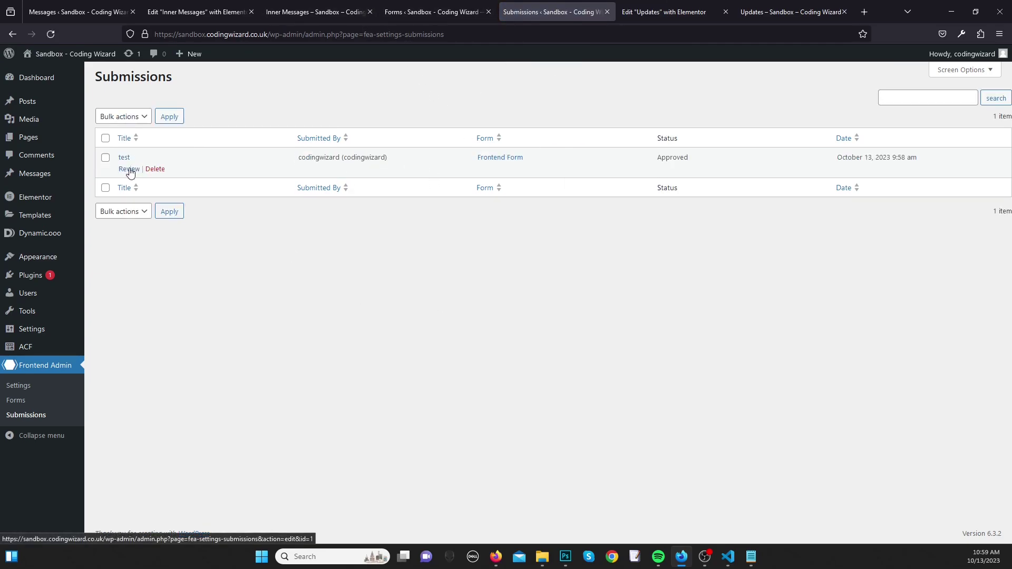
{"action": "left_click", "coordinate": [131, 169]}
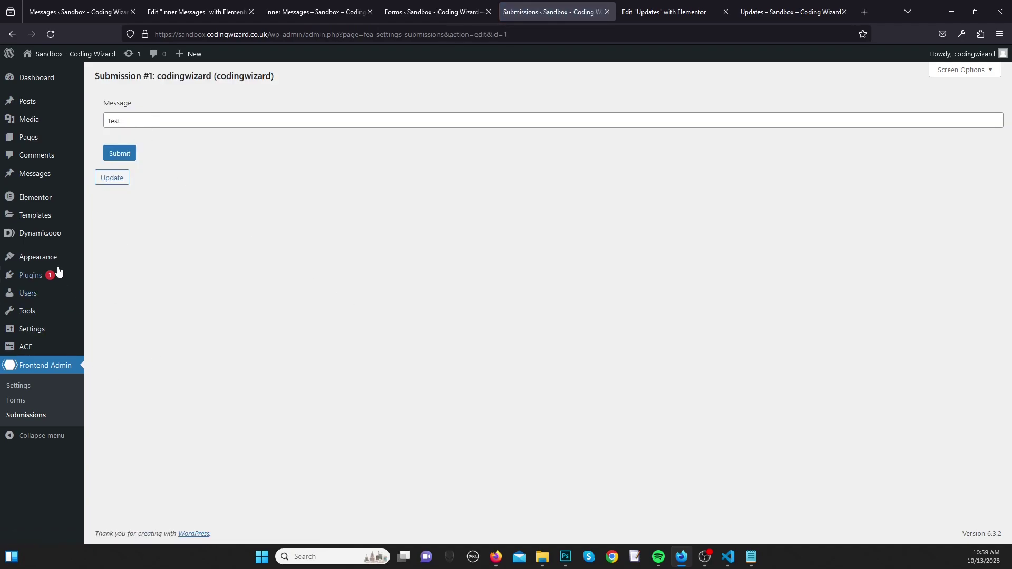
{"action": "left_click", "coordinate": [53, 156]}
{"action": "left_click", "coordinate": [55, 175]}
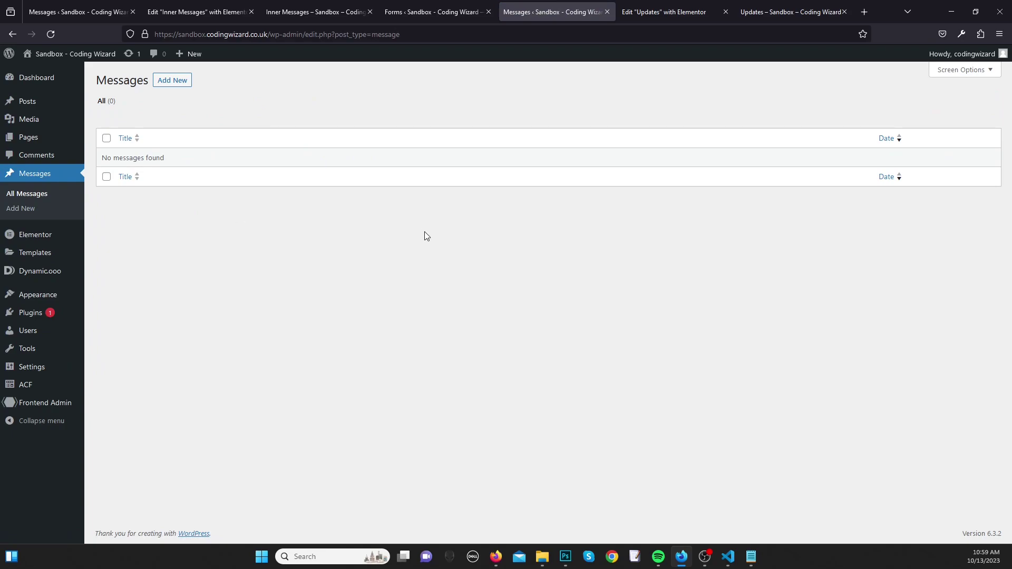
Step: Replace the message text with "test 2" on the Updates page and submit the form
{"action": "left_click", "coordinate": [748, 11]}
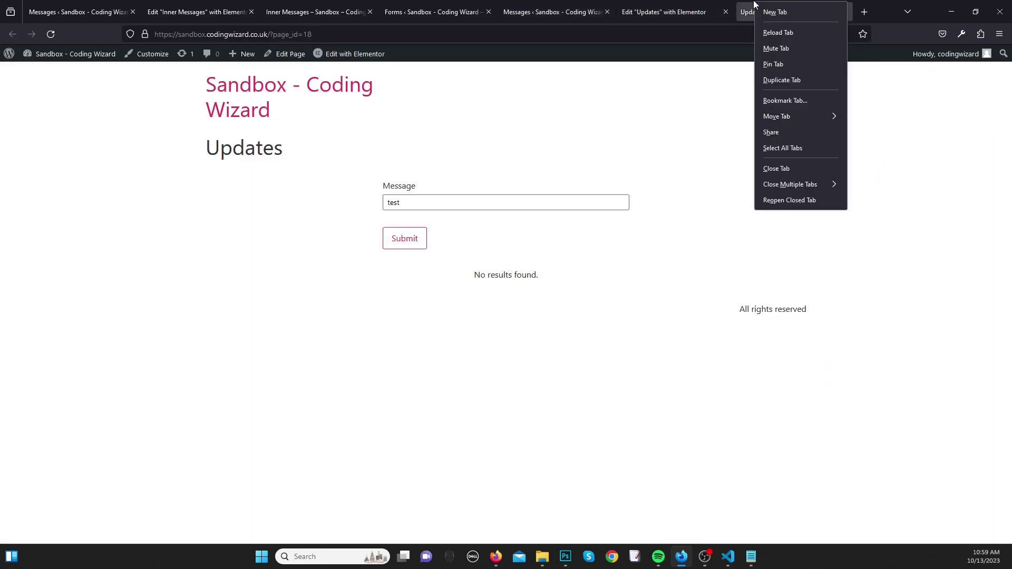
{"action": "left_click", "coordinate": [506, 6]}
{"action": "key", "text": "ctrl+Tab"}
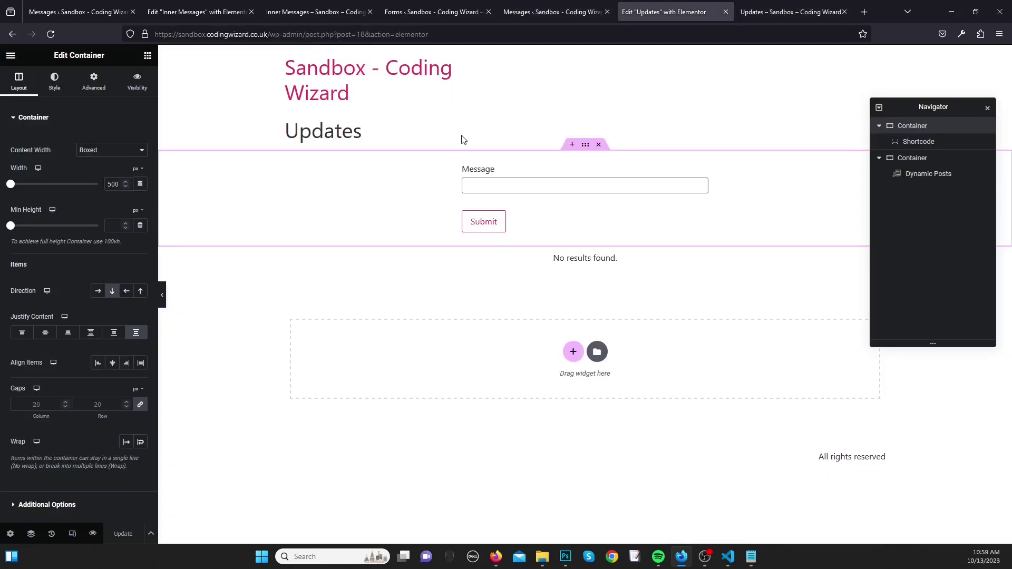
{"action": "key", "text": "ctrl+Tab"}
{"action": "left_click_drag", "start_coordinate": [485, 206], "coordinate": [304, 215]}
{"action": "type", "text": "test 2"}
{"action": "left_click", "coordinate": [417, 243]}
Step: Check the reloaded Messages list and the Frontend Admin submissions for the "test 2" message
{"action": "left_click", "coordinate": [583, 2]}
{"action": "right_click", "coordinate": [569, 2]}
{"action": "left_click", "coordinate": [577, 32]}
{"action": "mouse_move", "coordinate": [64, 403]}
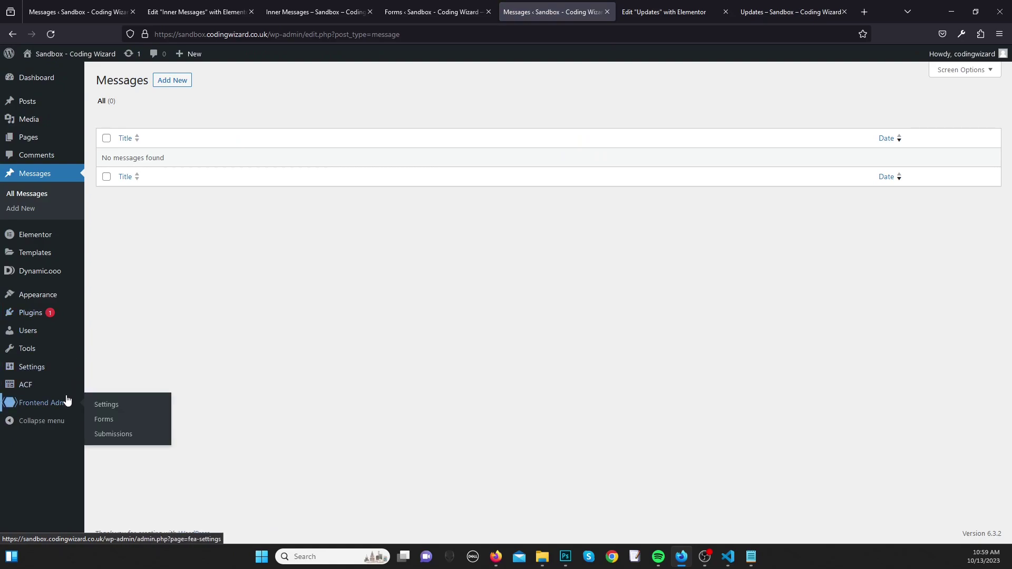
{"action": "left_click", "coordinate": [128, 433]}
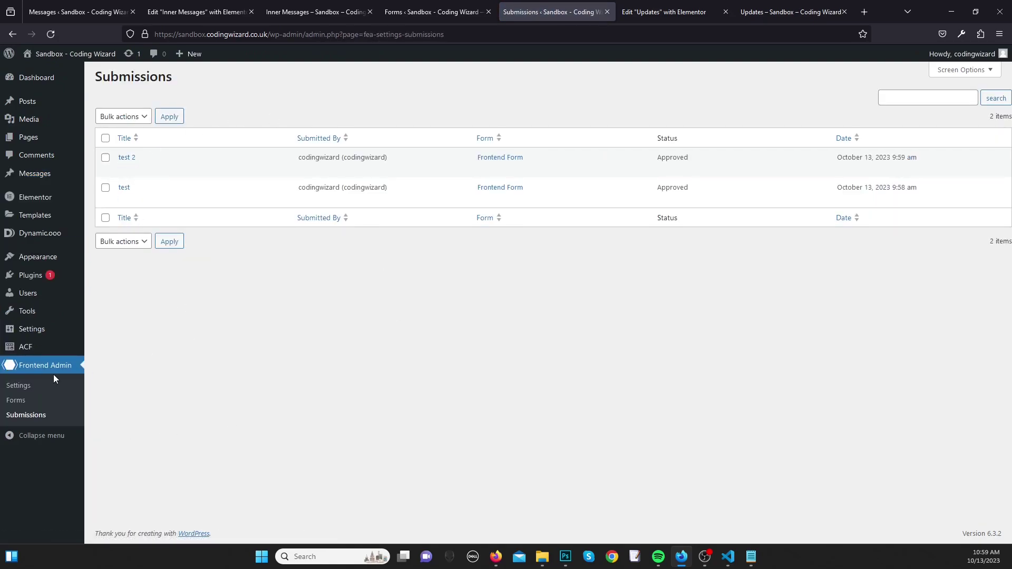
Step: Open the Frontend Form for editing from the Frontend Admin forms list
{"action": "left_click", "coordinate": [48, 399]}
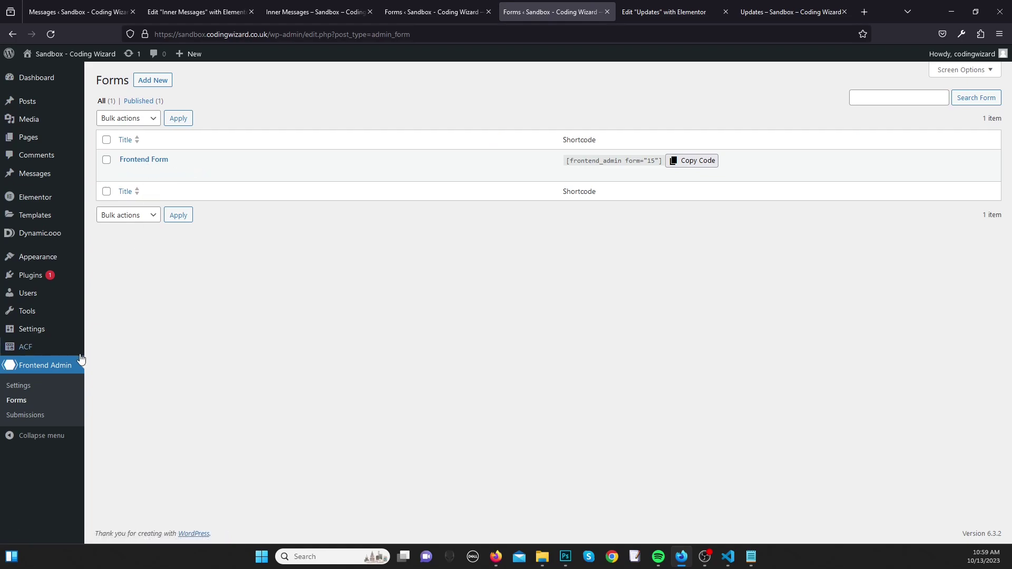
{"action": "left_click", "coordinate": [11, 348]}
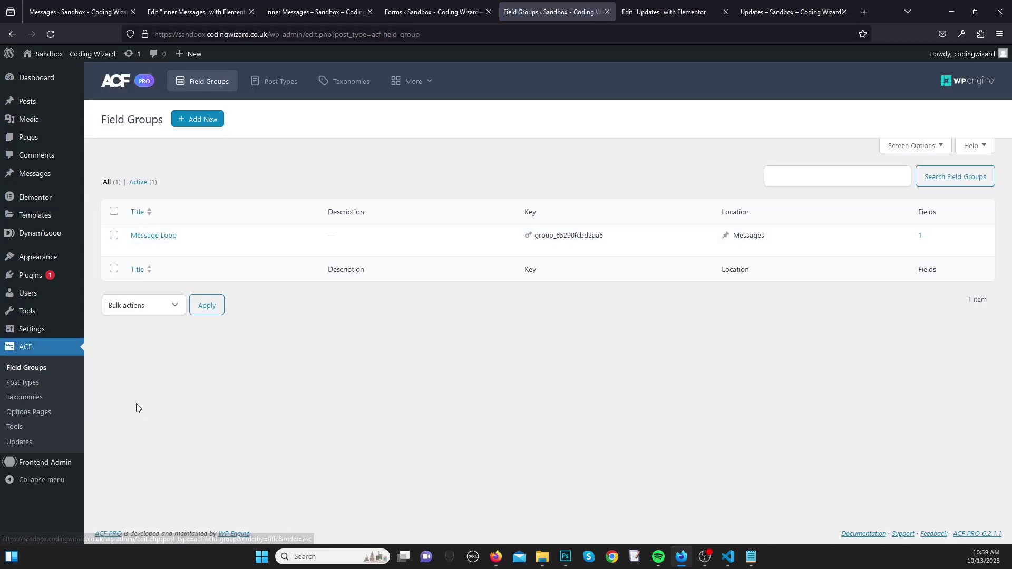
{"action": "left_click", "coordinate": [45, 462]}
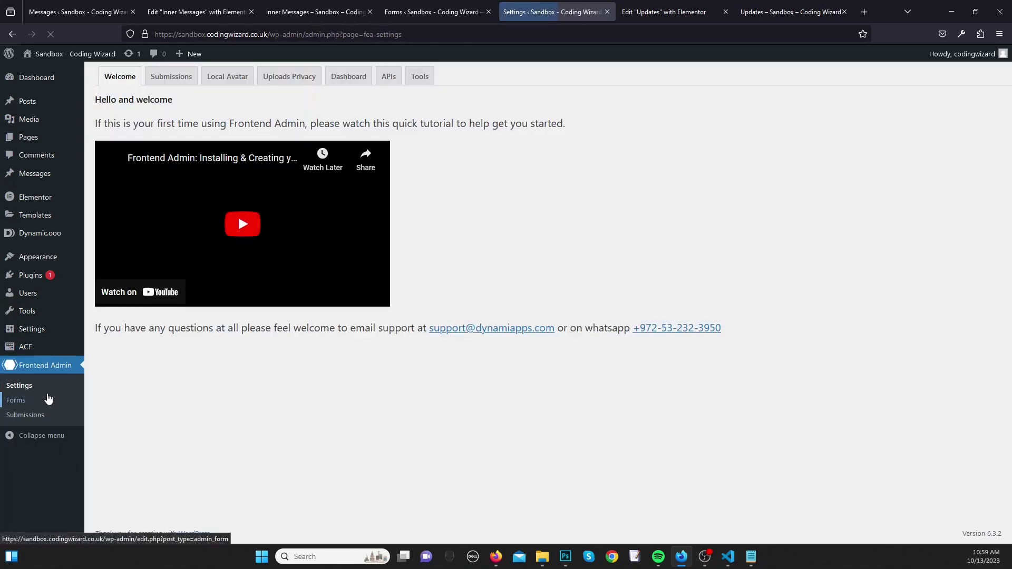
{"action": "left_click", "coordinate": [16, 400]}
{"action": "left_click", "coordinate": [125, 168]}
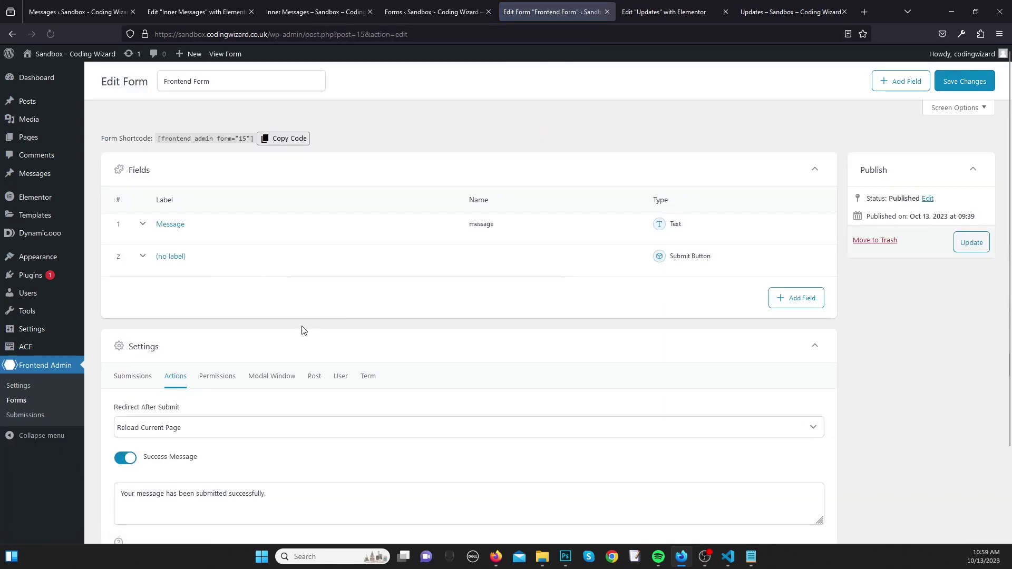
Step: Examine the form's Submissions, Actions, Permissions and Modal Window settings
{"action": "scroll", "coordinate": [268, 355], "scroll_direction": "down", "scroll_amount": 2}
{"action": "left_click", "coordinate": [132, 268]}
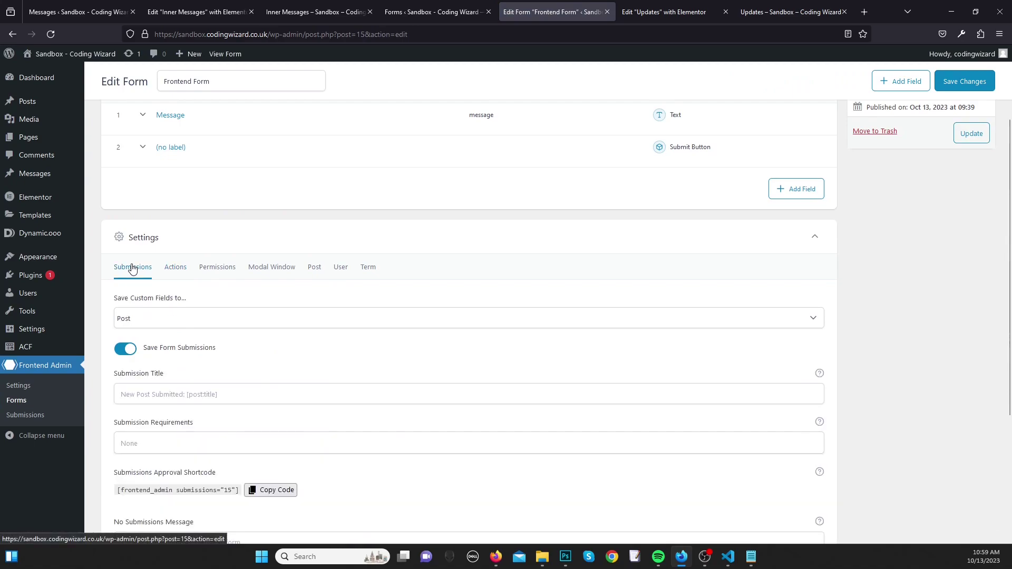
{"action": "scroll", "coordinate": [139, 330], "scroll_direction": "down", "scroll_amount": 2}
{"action": "left_click", "coordinate": [180, 212]}
{"action": "left_click", "coordinate": [187, 212]}
{"action": "left_click", "coordinate": [178, 159]}
{"action": "left_click", "coordinate": [227, 274]}
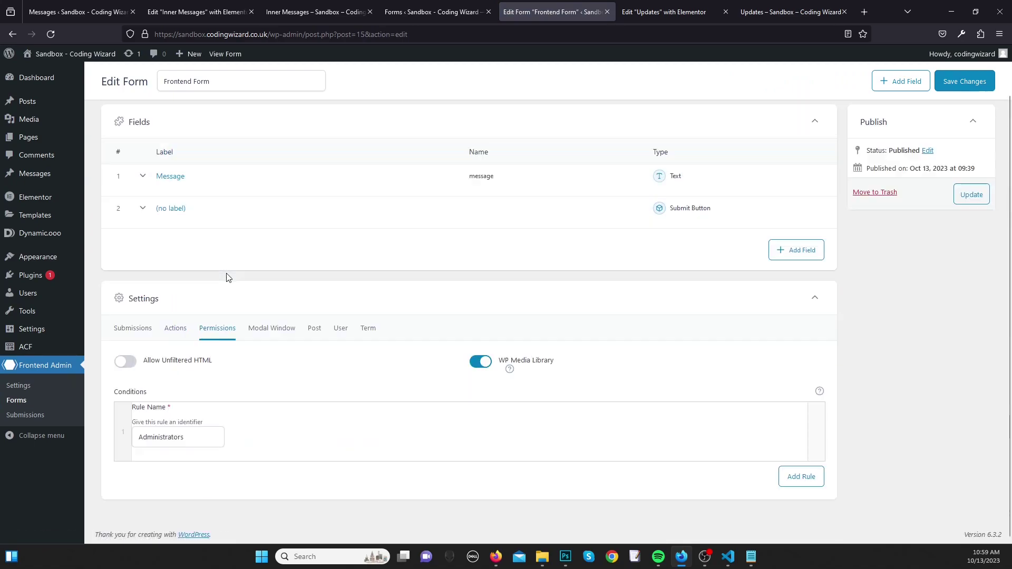
{"action": "left_click", "coordinate": [269, 330]}
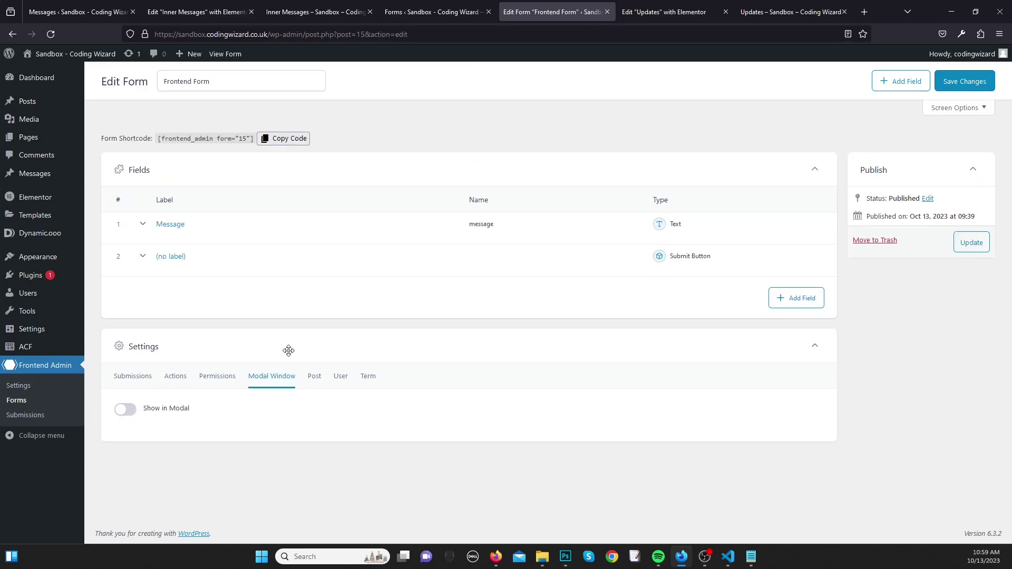
Step: Set the form's post action to New Post with post type Message and save the form
{"action": "left_click", "coordinate": [316, 376]}
{"action": "scroll", "coordinate": [510, 372], "scroll_direction": "down", "scroll_amount": 1}
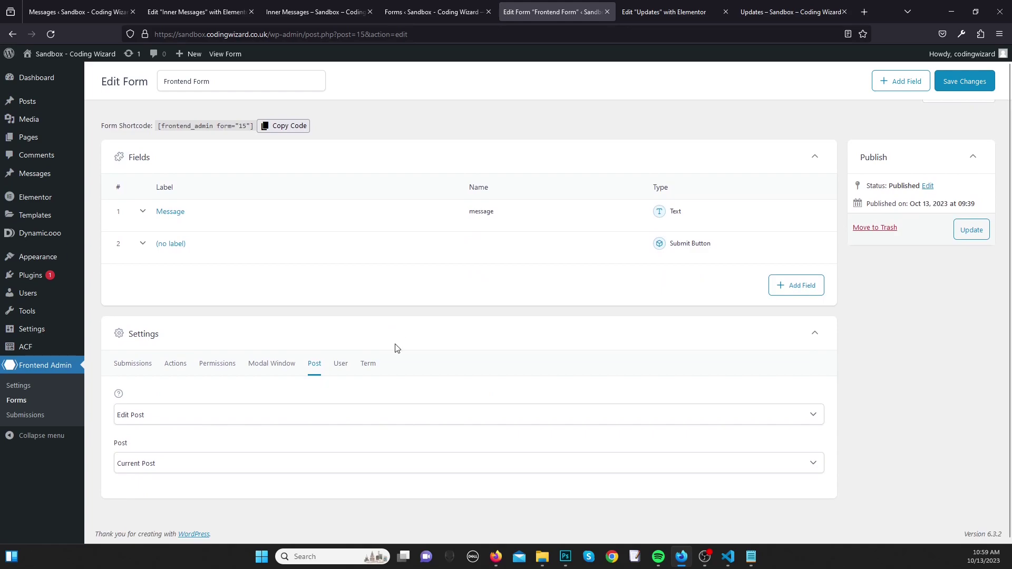
{"action": "left_click", "coordinate": [268, 420]}
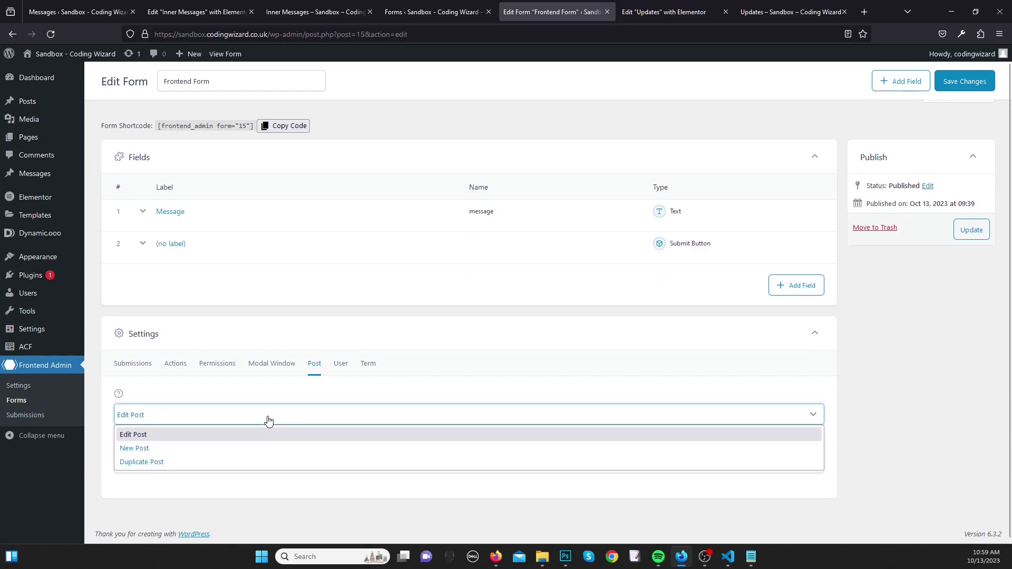
{"action": "left_click", "coordinate": [153, 450]}
{"action": "left_click", "coordinate": [159, 460]}
{"action": "left_click", "coordinate": [170, 464]}
{"action": "left_click", "coordinate": [157, 465]}
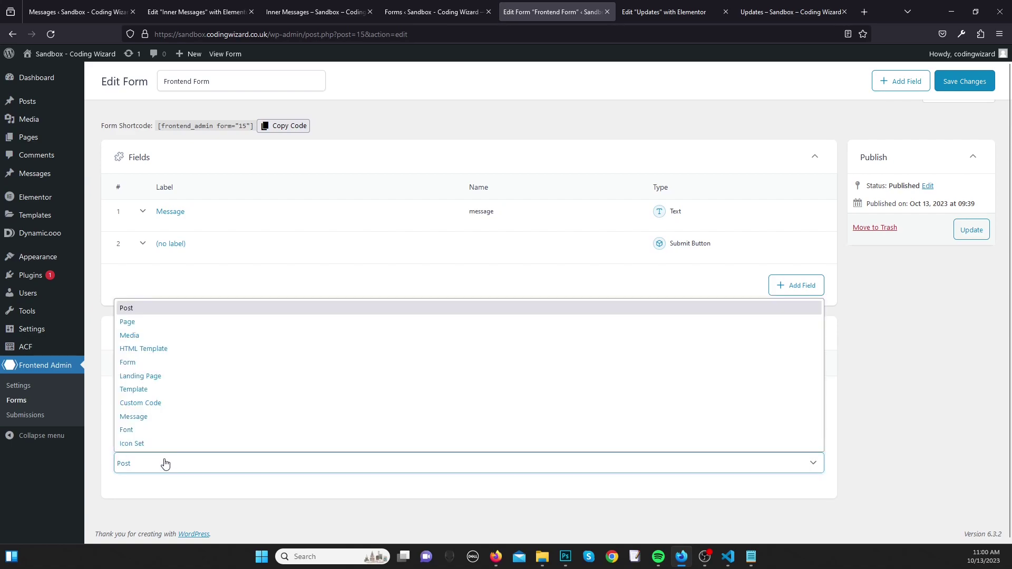
{"action": "left_click", "coordinate": [188, 419]}
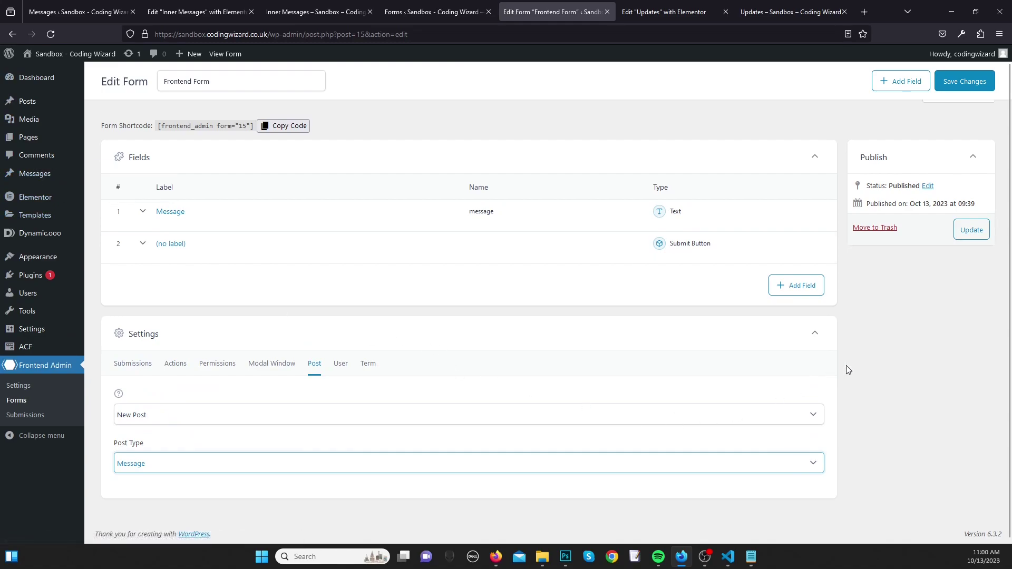
{"action": "scroll", "coordinate": [880, 316], "scroll_direction": "up", "scroll_amount": 1}
{"action": "left_click", "coordinate": [945, 88]}
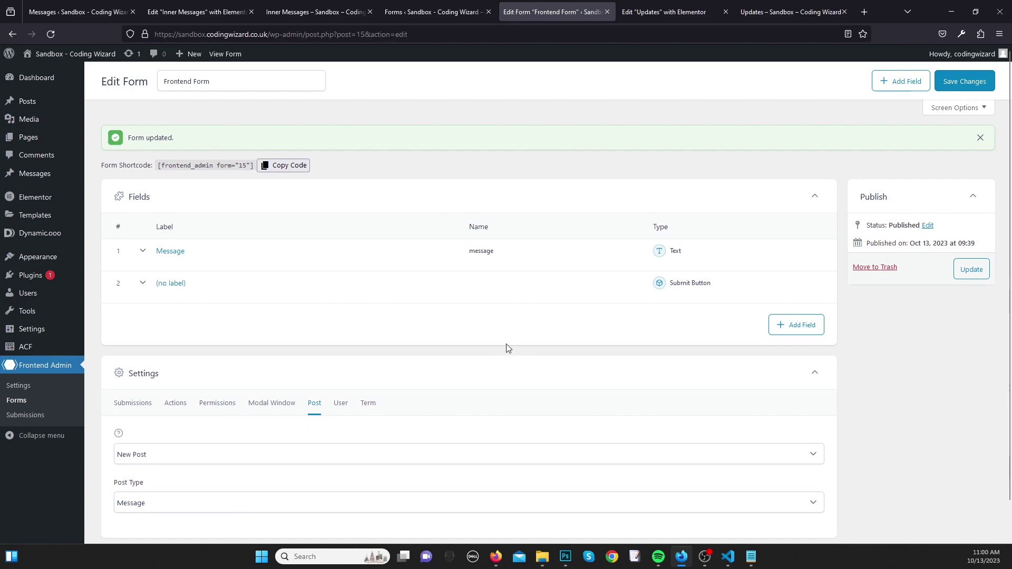
Step: Reload the live Updates page and submit a new test message through the form
{"action": "left_click", "coordinate": [790, 12]}
{"action": "right_click", "coordinate": [791, 12]}
{"action": "left_click", "coordinate": [804, 28]}
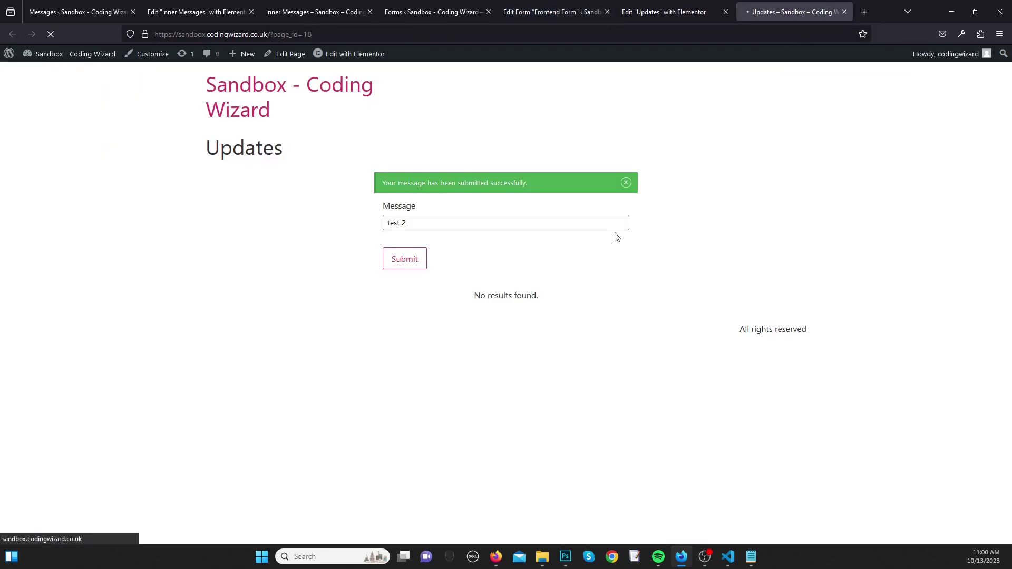
{"action": "left_click", "coordinate": [433, 203]}
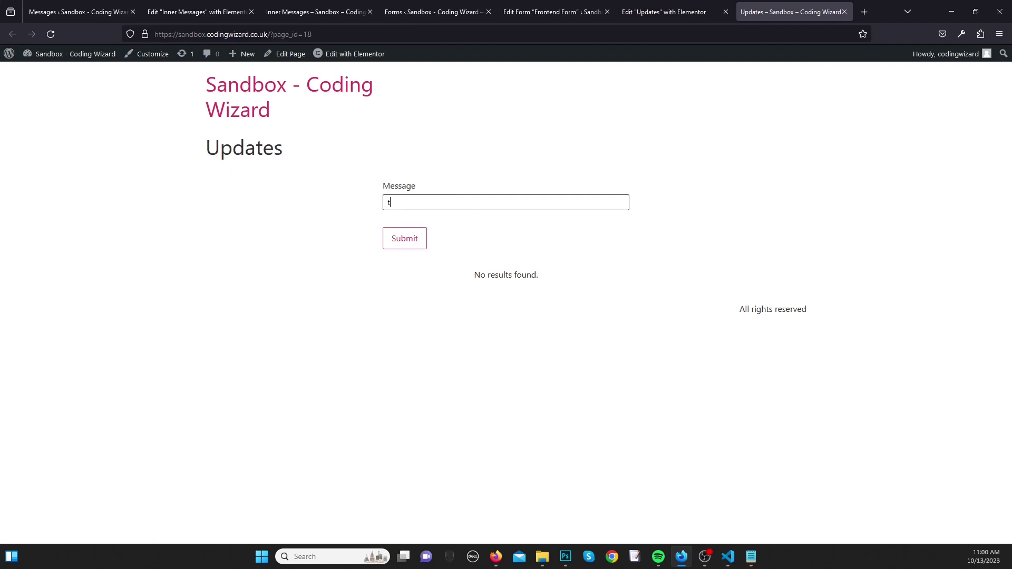
{"action": "left_click", "coordinate": [422, 243]}
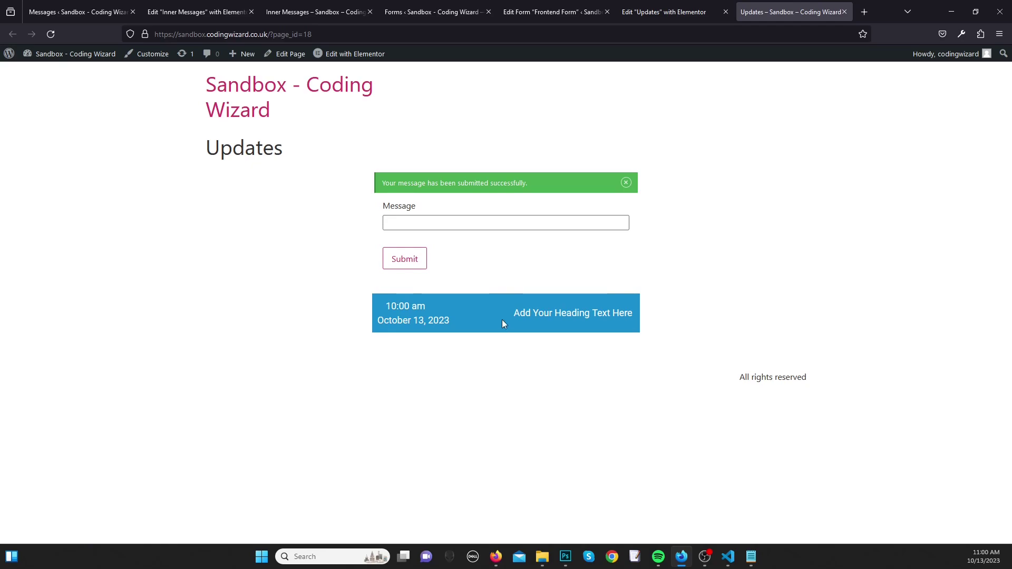
Step: Submit another message reading "test 2" on the Updates page
{"action": "left_click", "coordinate": [436, 225]}
{"action": "type", "text": "test 2"}
{"action": "left_click", "coordinate": [405, 240]}
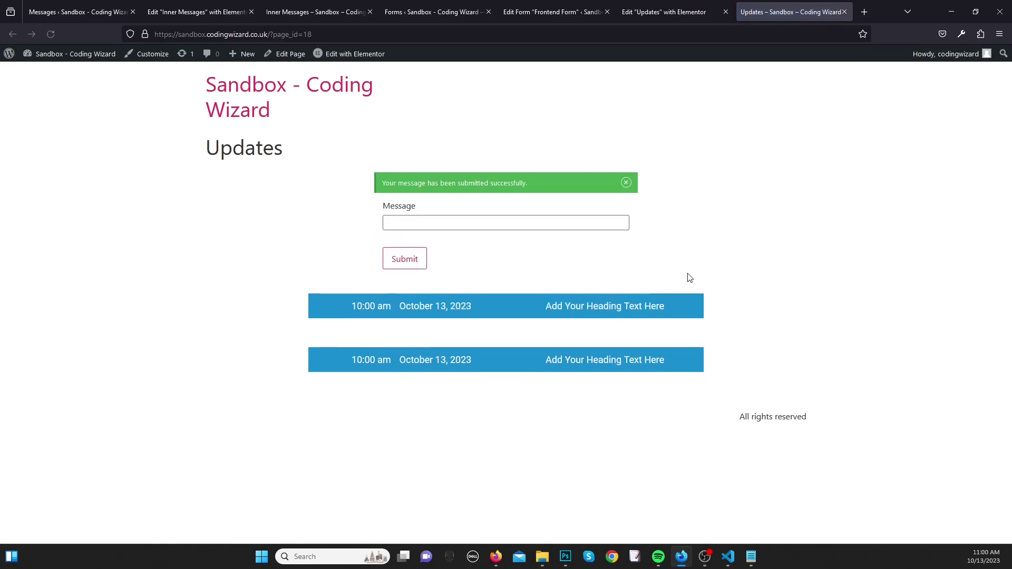
Step: Return to the Inner Messages template in the Elementor editor and reload it
{"action": "left_click_drag", "start_coordinate": [553, 321], "coordinate": [696, 309]}
{"action": "left_click", "coordinate": [660, 7]}
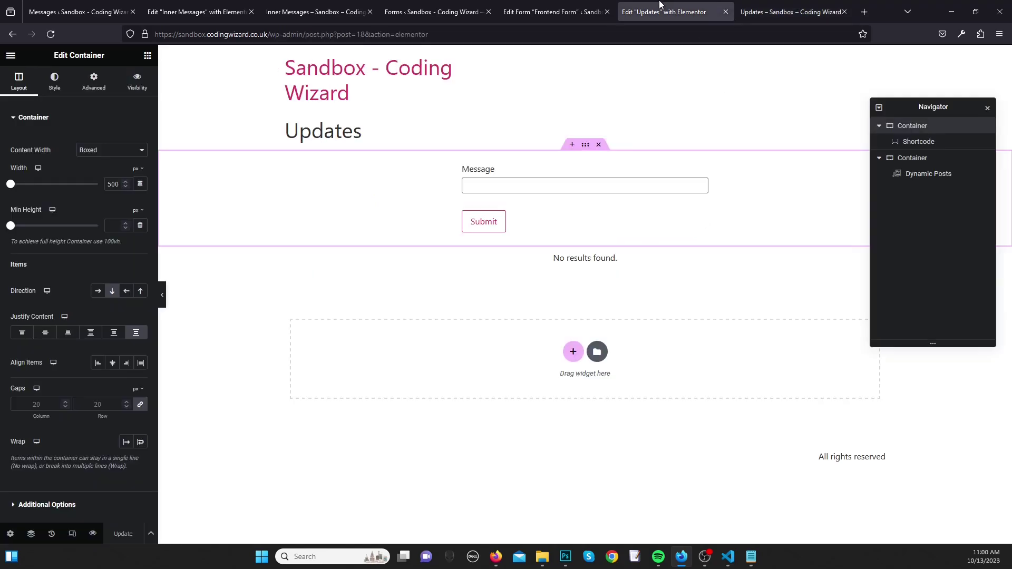
{"action": "left_click", "coordinate": [553, 6]}
{"action": "left_click", "coordinate": [704, 6]}
{"action": "left_click", "coordinate": [407, 5]}
{"action": "left_click", "coordinate": [319, 6]}
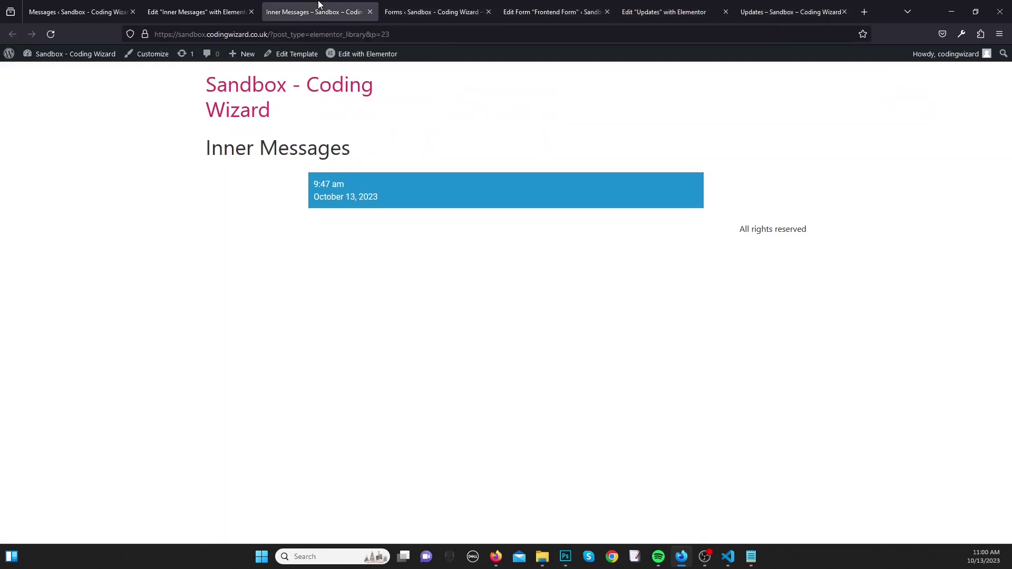
{"action": "left_click", "coordinate": [196, 7]}
{"action": "right_click", "coordinate": [193, 4]}
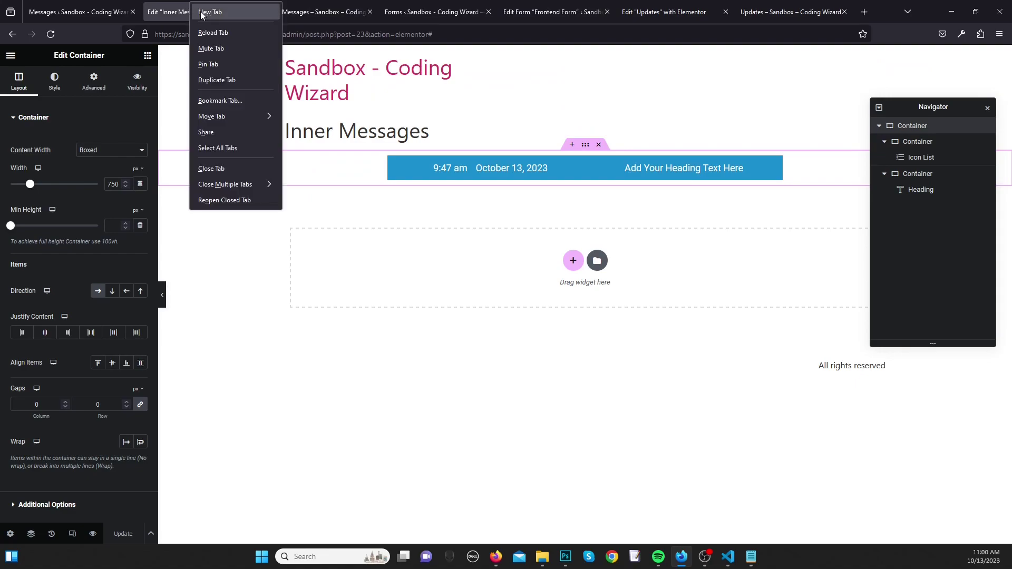
{"action": "left_click", "coordinate": [218, 34]}
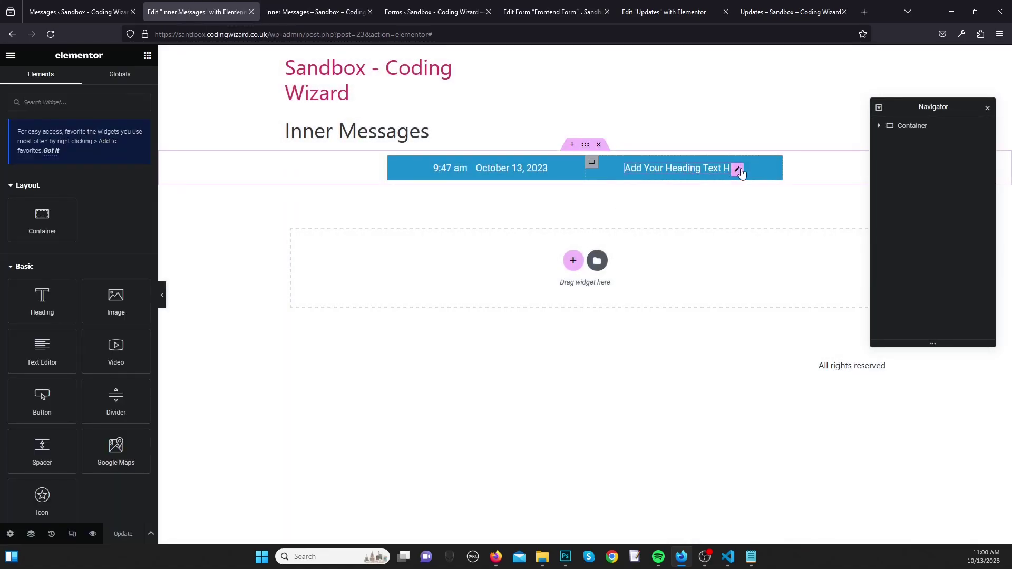
Step: Link the heading's title in the Inner Messages template to the ACF field Message and update the template
{"action": "left_click", "coordinate": [739, 170]}
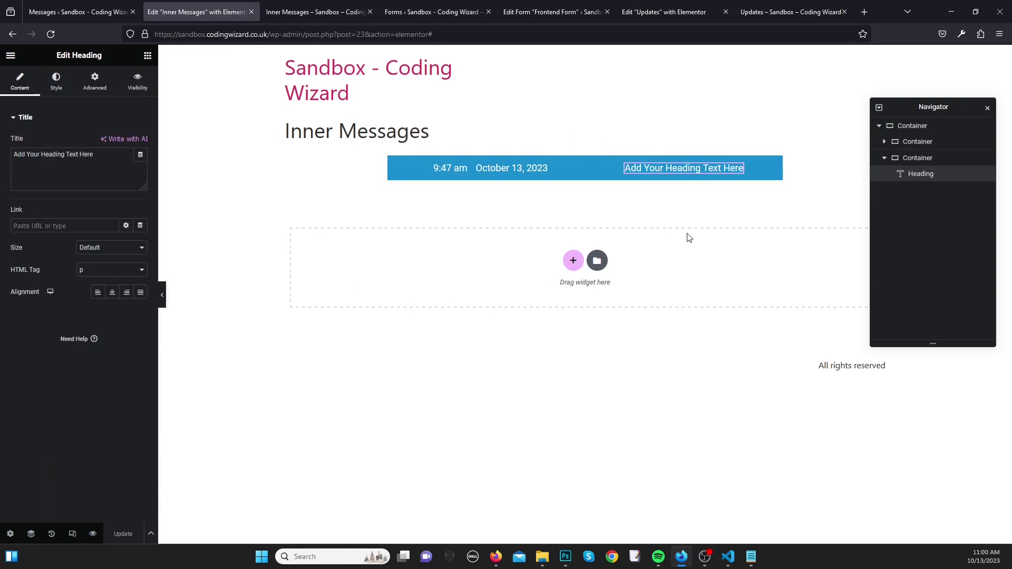
{"action": "left_click", "coordinate": [72, 4]}
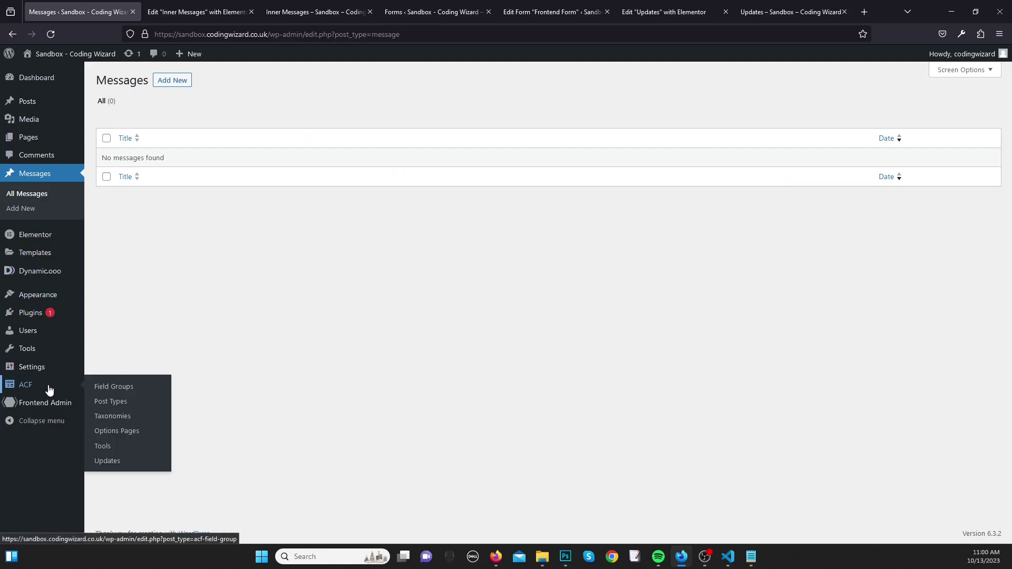
{"action": "left_click", "coordinate": [25, 385]}
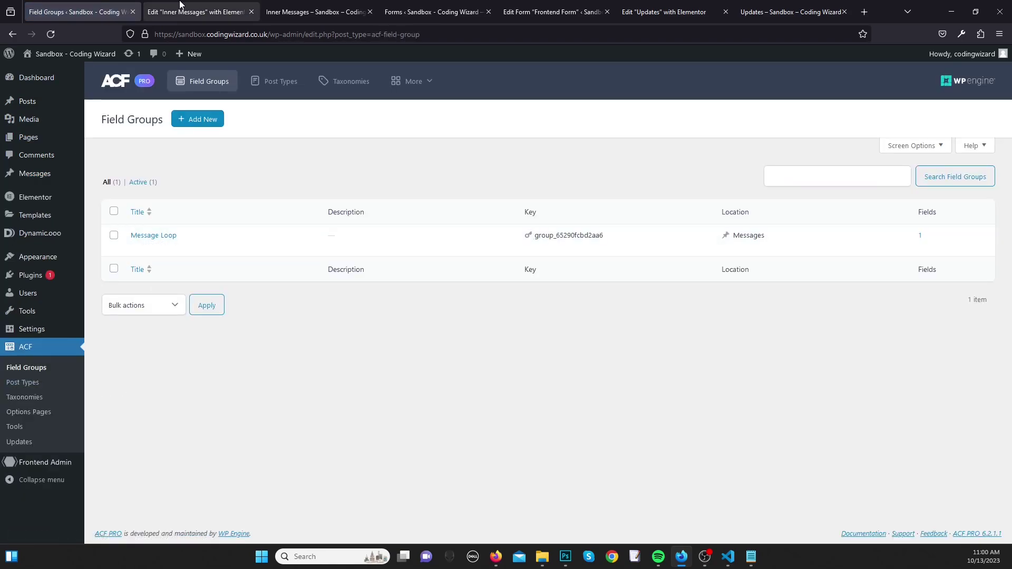
{"action": "left_click", "coordinate": [195, 11]}
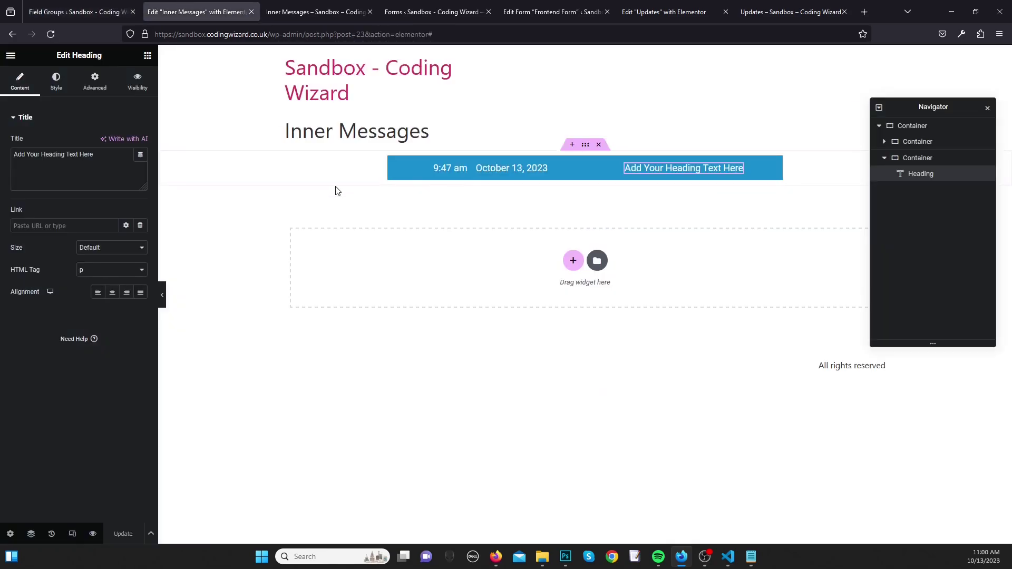
{"action": "left_click", "coordinate": [141, 156]}
{"action": "scroll", "coordinate": [85, 238], "scroll_direction": "down", "scroll_amount": 5}
{"action": "scroll", "coordinate": [86, 242], "scroll_direction": "down", "scroll_amount": 1}
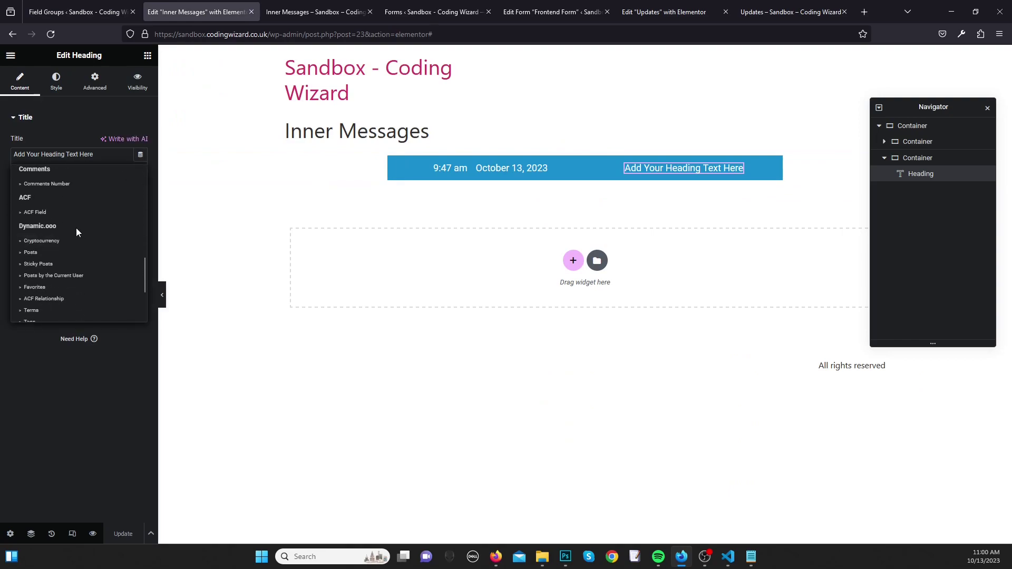
{"action": "left_click", "coordinate": [41, 213]}
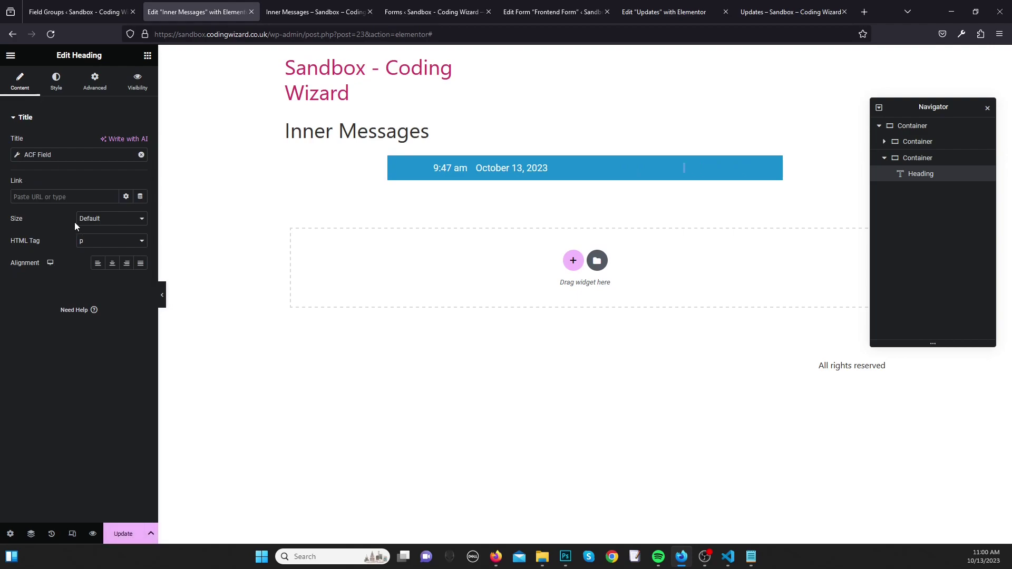
{"action": "left_click", "coordinate": [93, 157]}
{"action": "left_click", "coordinate": [87, 203]}
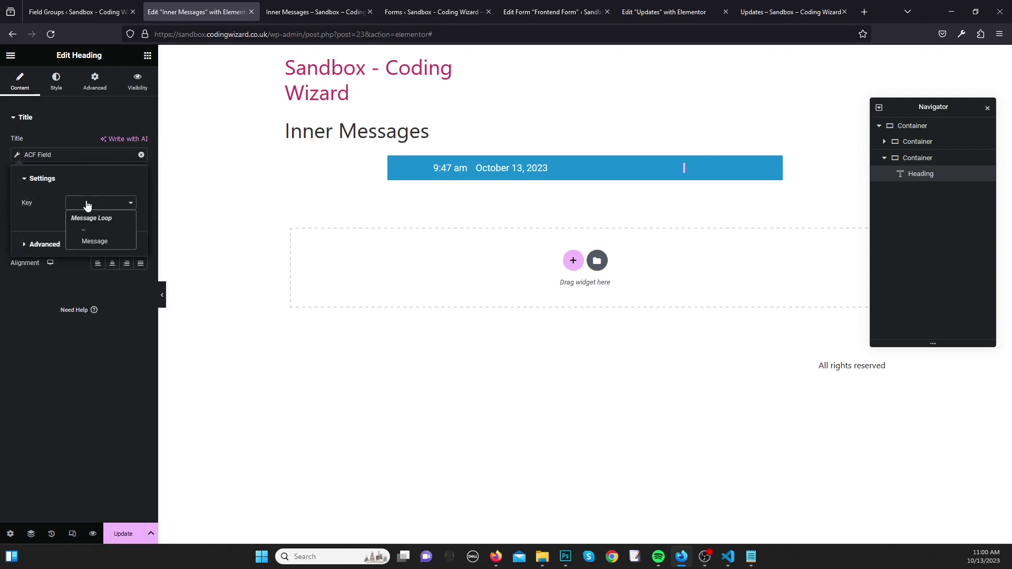
{"action": "left_click", "coordinate": [95, 241]}
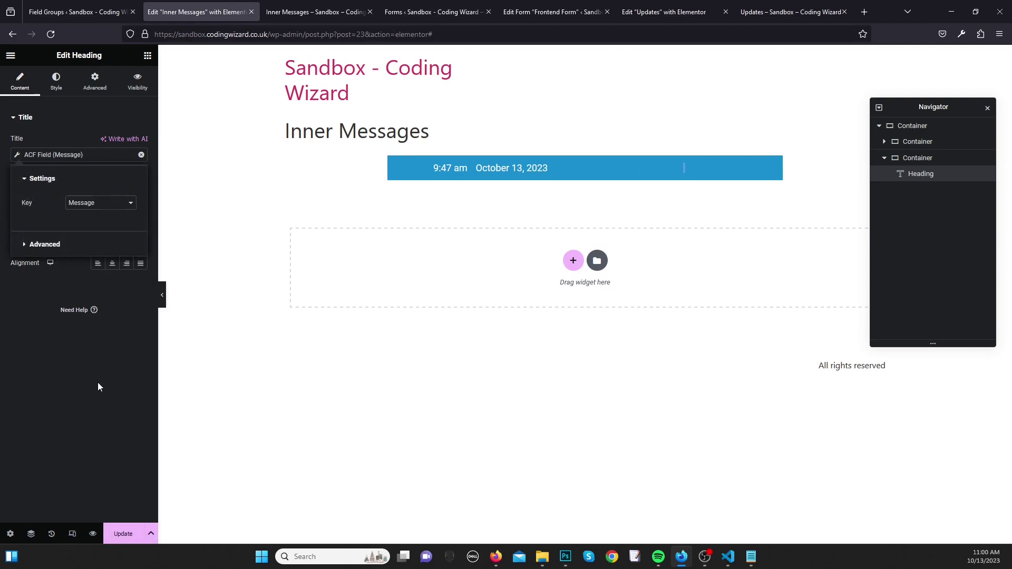
{"action": "left_click", "coordinate": [97, 382]}
{"action": "left_click", "coordinate": [122, 533]}
Step: Reload the live Updates page and examine the text shown in the message rows
{"action": "left_click", "coordinate": [761, 7]}
{"action": "right_click", "coordinate": [761, 6]}
{"action": "left_click", "coordinate": [780, 28]}
{"action": "left_click_drag", "start_coordinate": [581, 335], "coordinate": [655, 347]}
{"action": "left_click_drag", "start_coordinate": [583, 282], "coordinate": [650, 298]}
{"action": "left_click", "coordinate": [756, 313]}
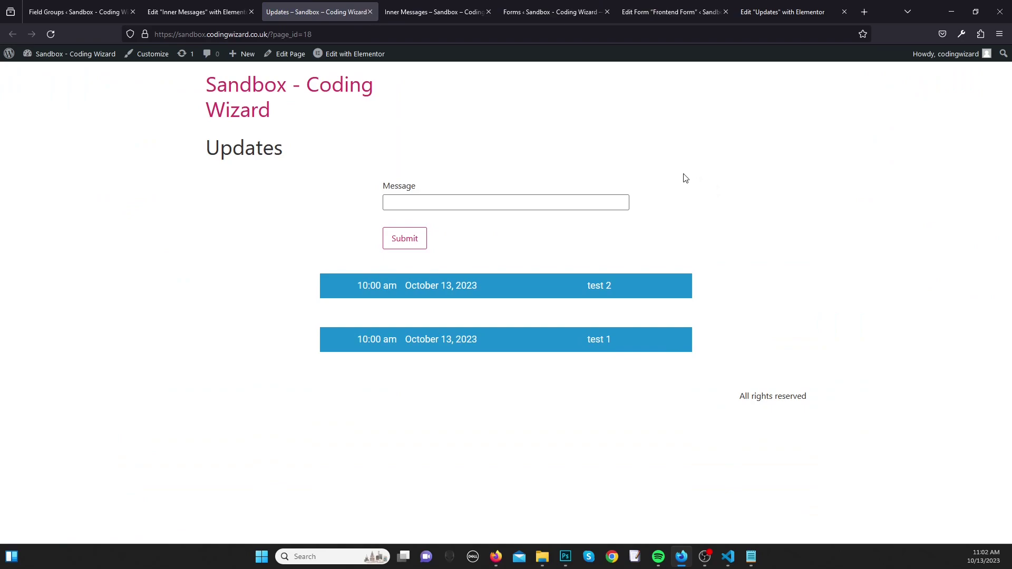
Step: In the Updates page editor, give the container holding the Dynamic Posts a classic background colour of #5D54FF
{"action": "left_click", "coordinate": [809, 8]}
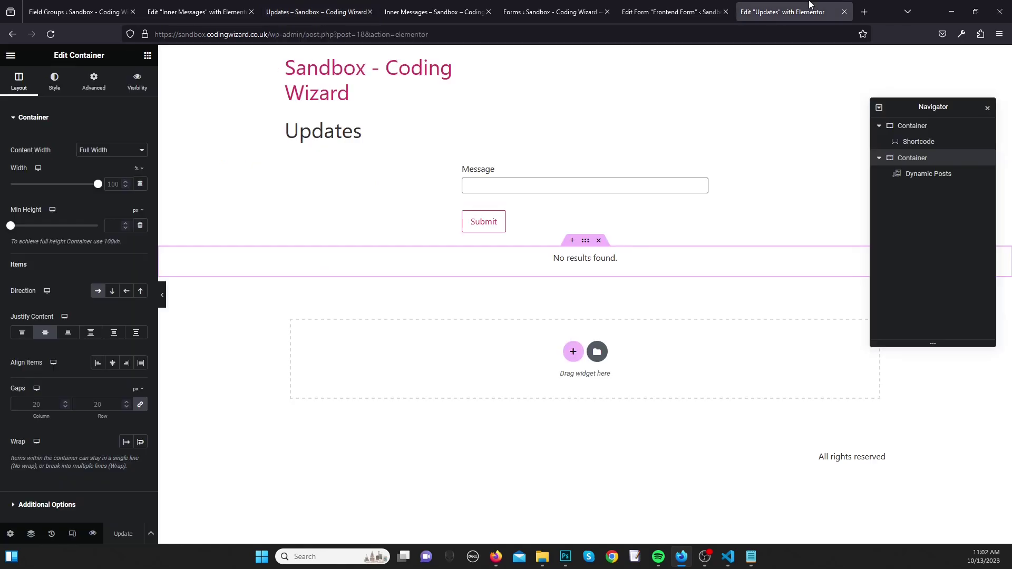
{"action": "left_click", "coordinate": [585, 145]}
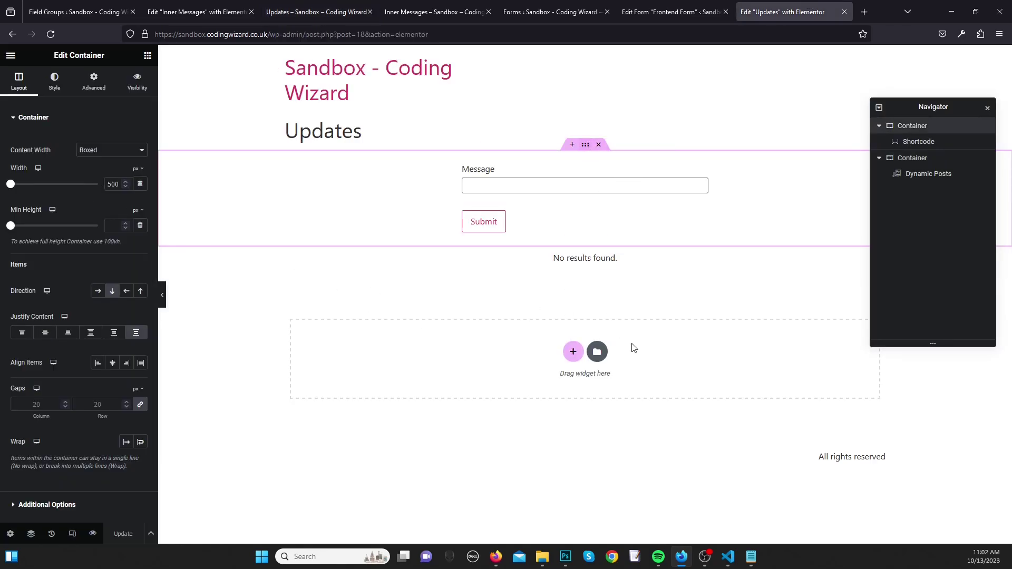
{"action": "left_click", "coordinate": [54, 82]}
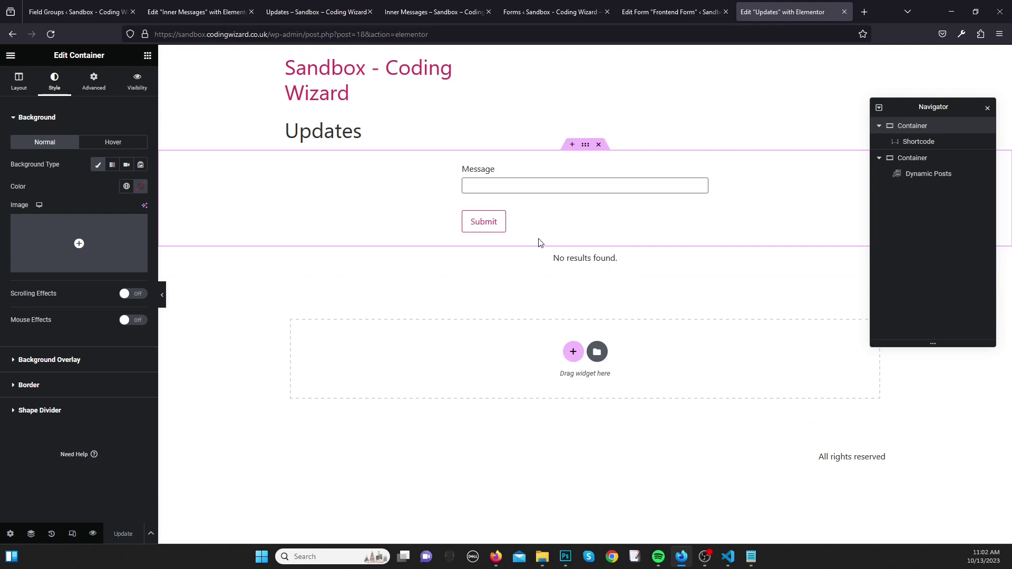
{"action": "left_click", "coordinate": [586, 241]}
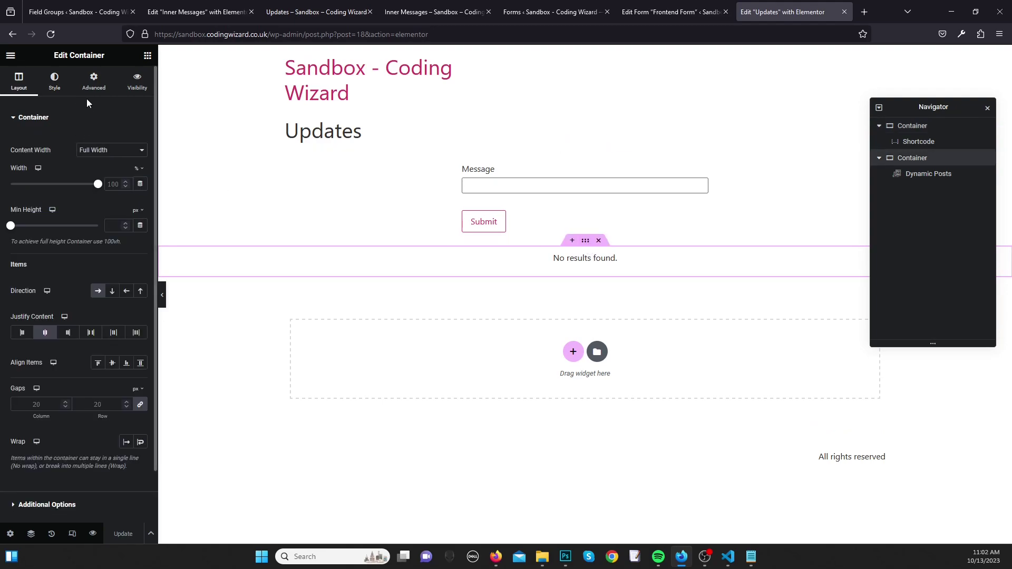
{"action": "left_click", "coordinate": [55, 84]}
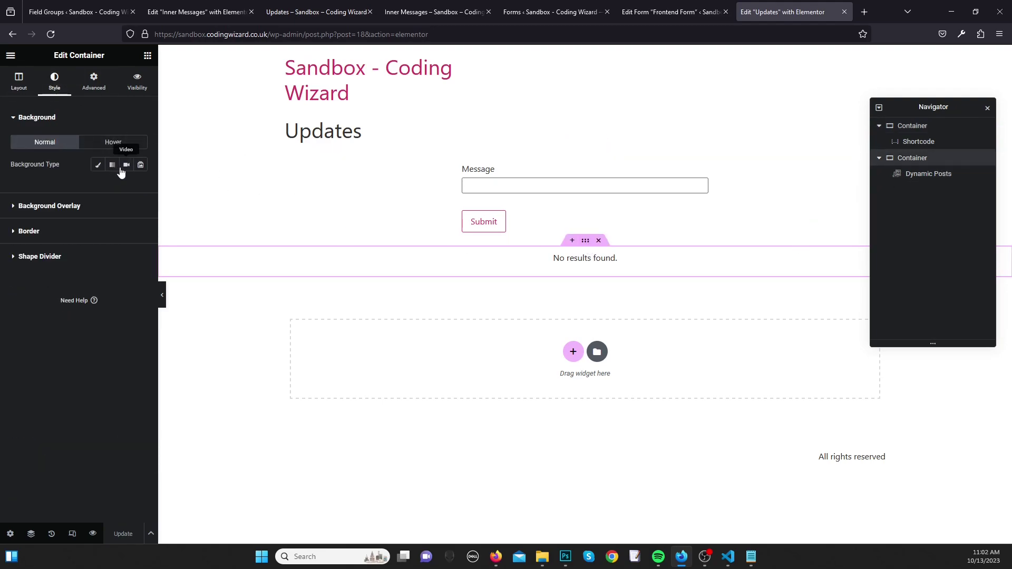
{"action": "left_click", "coordinate": [97, 165]}
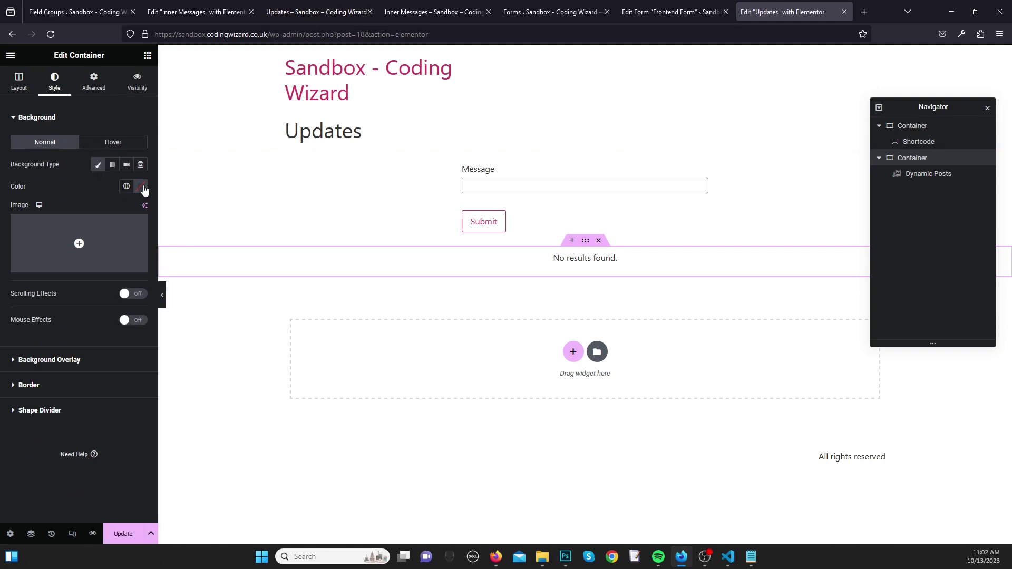
{"action": "left_click", "coordinate": [142, 187]}
{"action": "left_click", "coordinate": [161, 315]}
{"action": "left_click_drag", "start_coordinate": [153, 284], "coordinate": [161, 227]}
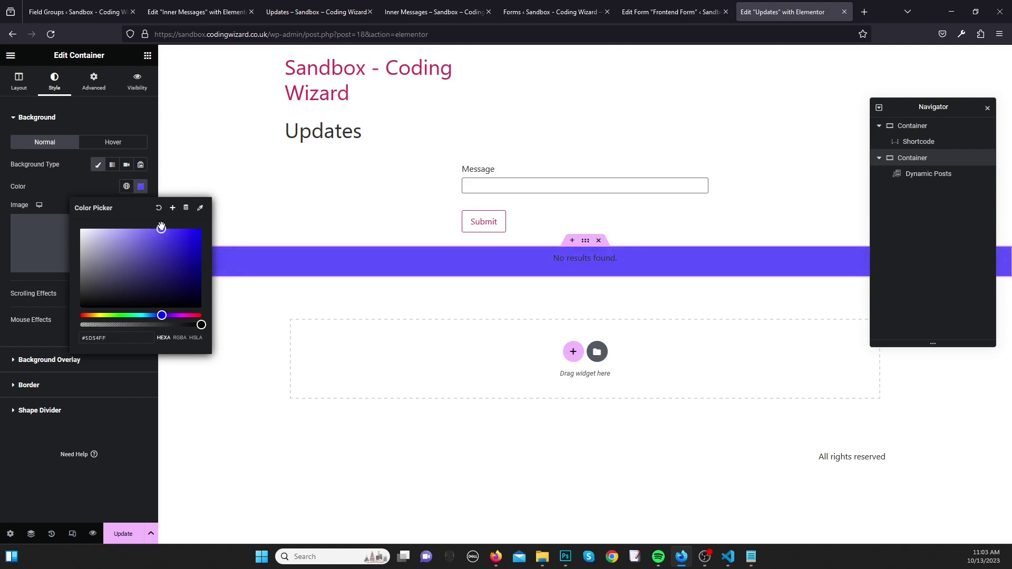
{"action": "left_click", "coordinate": [52, 116]}
Step: Set the Dynamic Posts container's content width to Boxed with a width of 750 px
{"action": "left_click", "coordinate": [19, 81]}
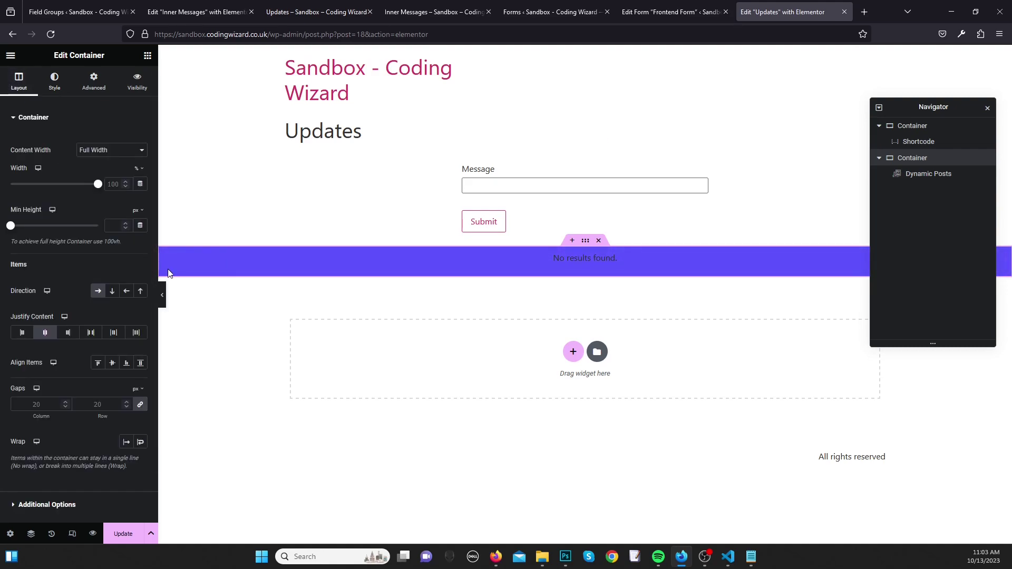
{"action": "left_click", "coordinate": [106, 149]}
{"action": "left_click", "coordinate": [111, 166]}
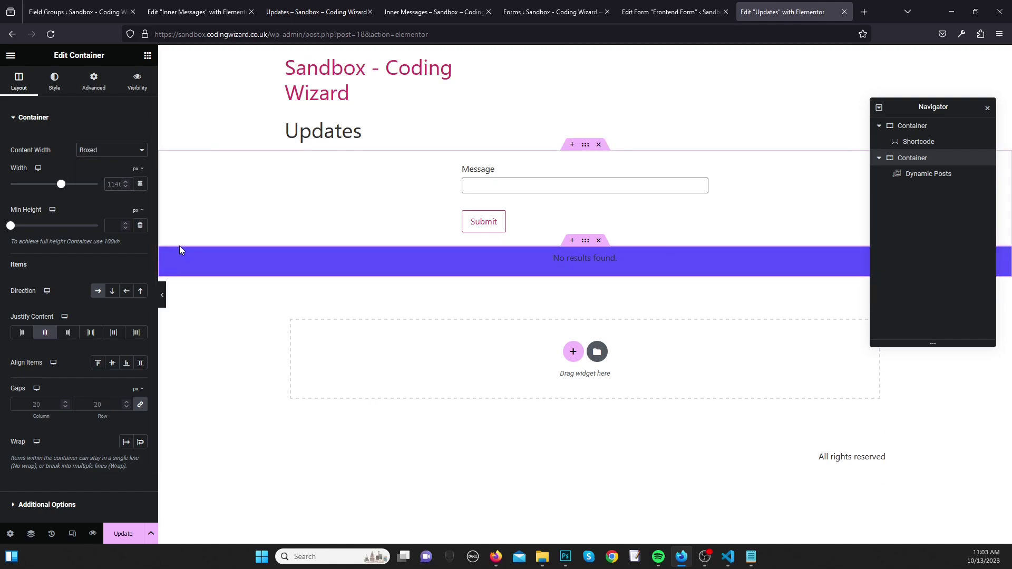
{"action": "type", "text": "750"}
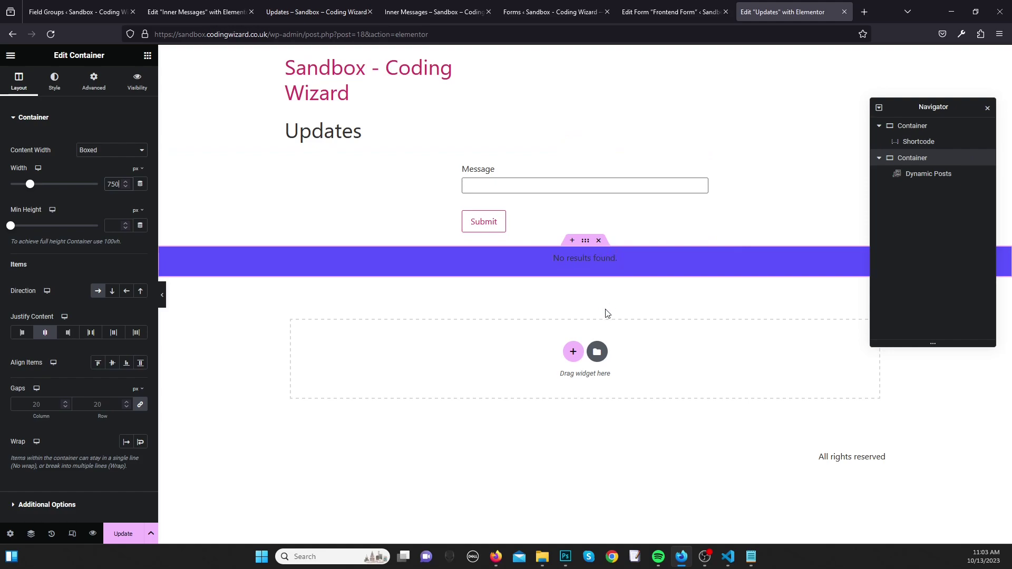
Step: Add a new row-direction container below the Dynamic Posts container and set its boxed width to 700 px
{"action": "left_click", "coordinate": [573, 353]}
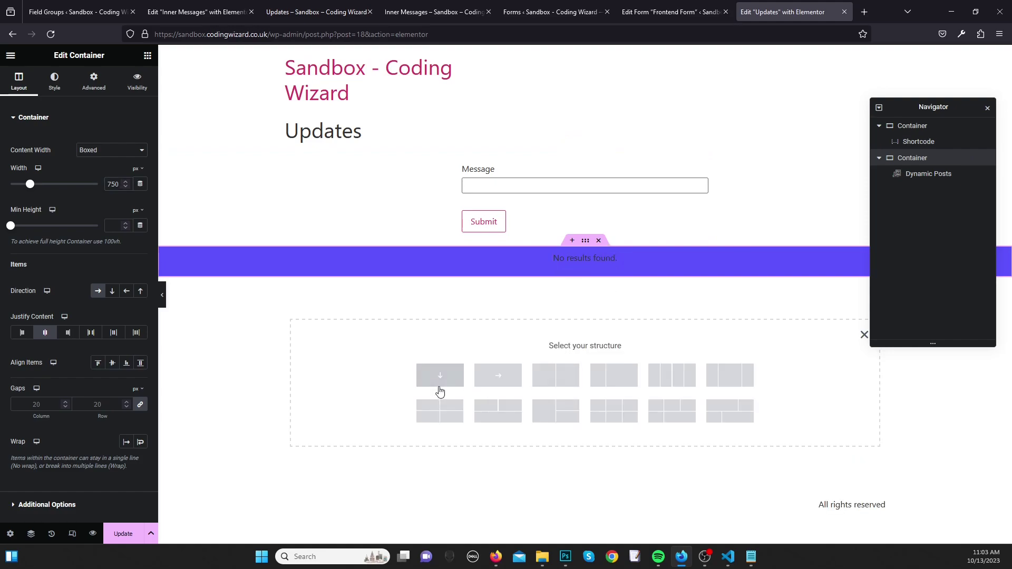
{"action": "left_click", "coordinate": [499, 373]}
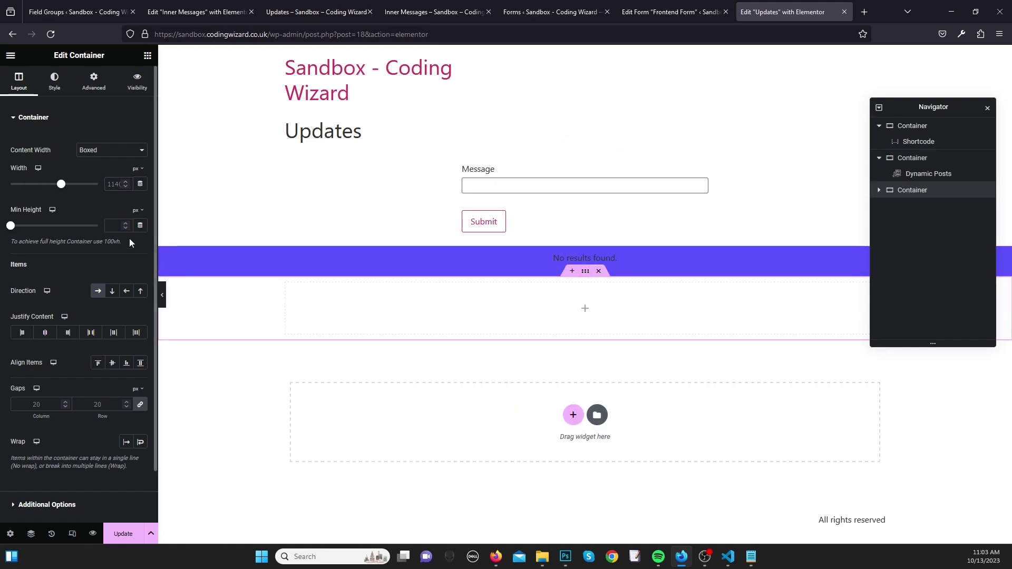
{"action": "double_click", "coordinate": [111, 184]}
{"action": "type", "text": "700"}
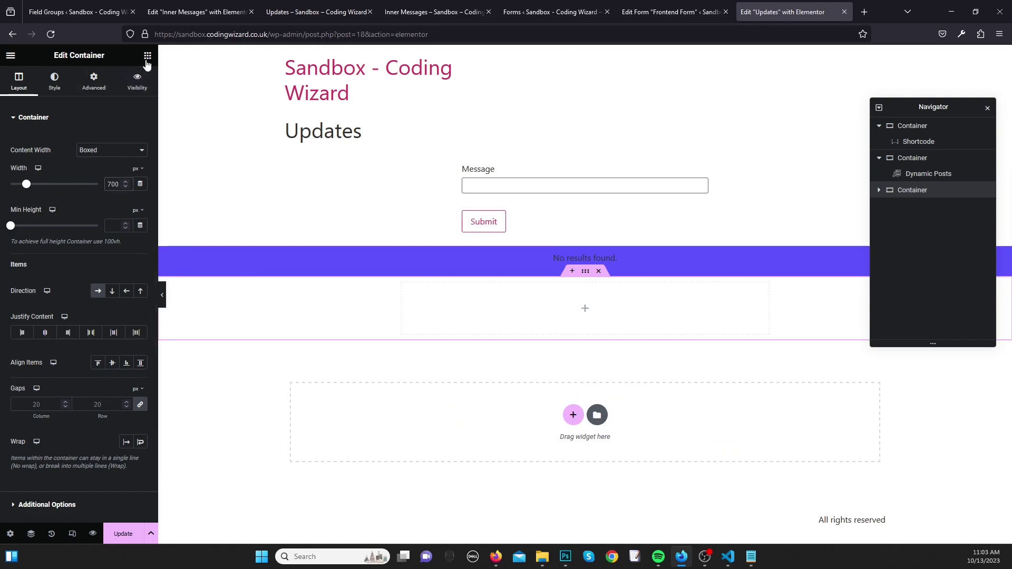
Step: Nest another container inside the new 700 px container and set its width to 600 px
{"action": "left_click", "coordinate": [147, 55]}
{"action": "left_click_drag", "start_coordinate": [42, 220], "coordinate": [583, 343]}
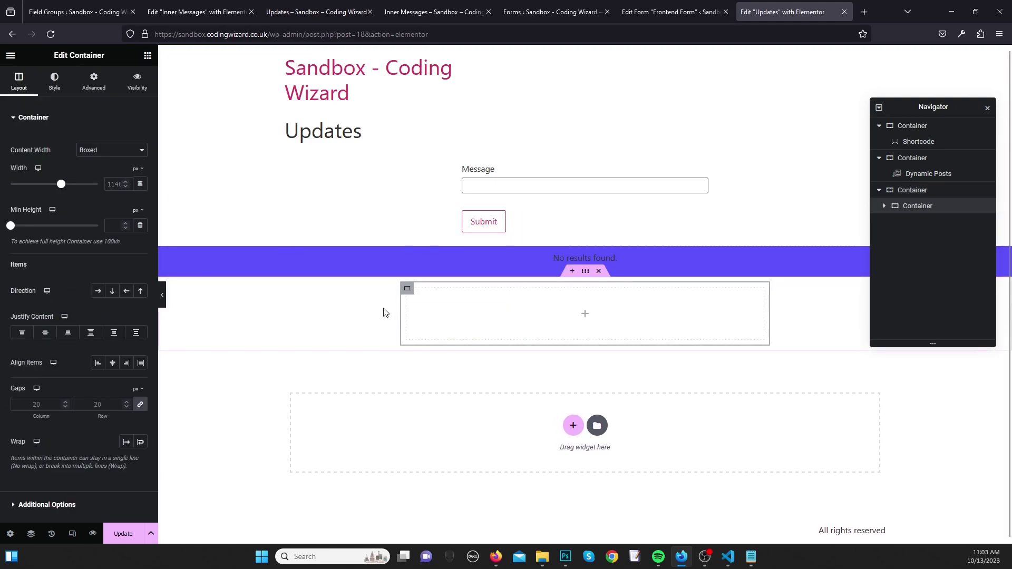
{"action": "left_click", "coordinate": [114, 185]}
{"action": "type", "text": "600"}
Step: Give the nested 600 px container a classic dark blue background using the copied colour value
{"action": "left_click", "coordinate": [592, 273]}
{"action": "left_click", "coordinate": [54, 82]}
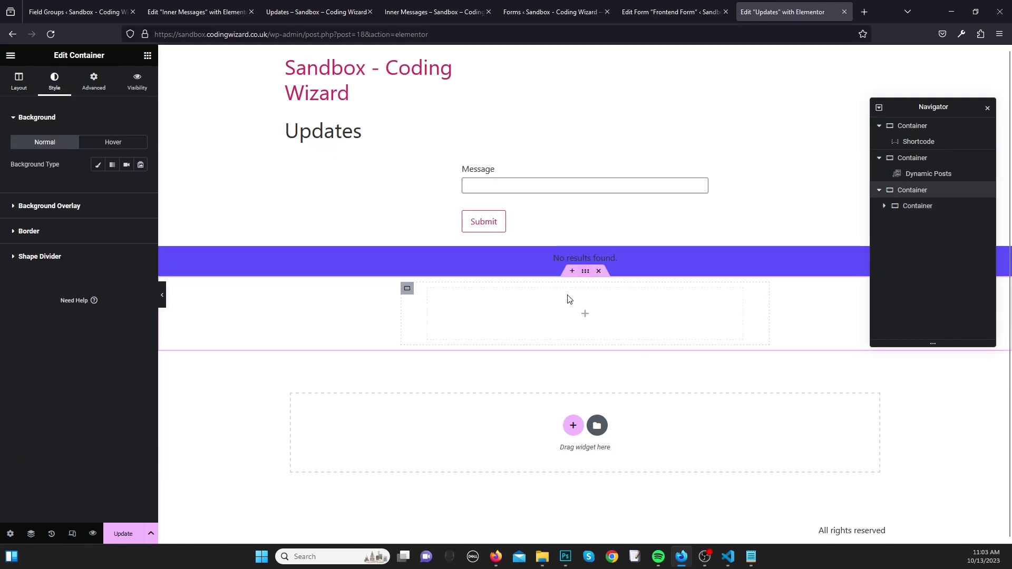
{"action": "left_click", "coordinate": [919, 205]}
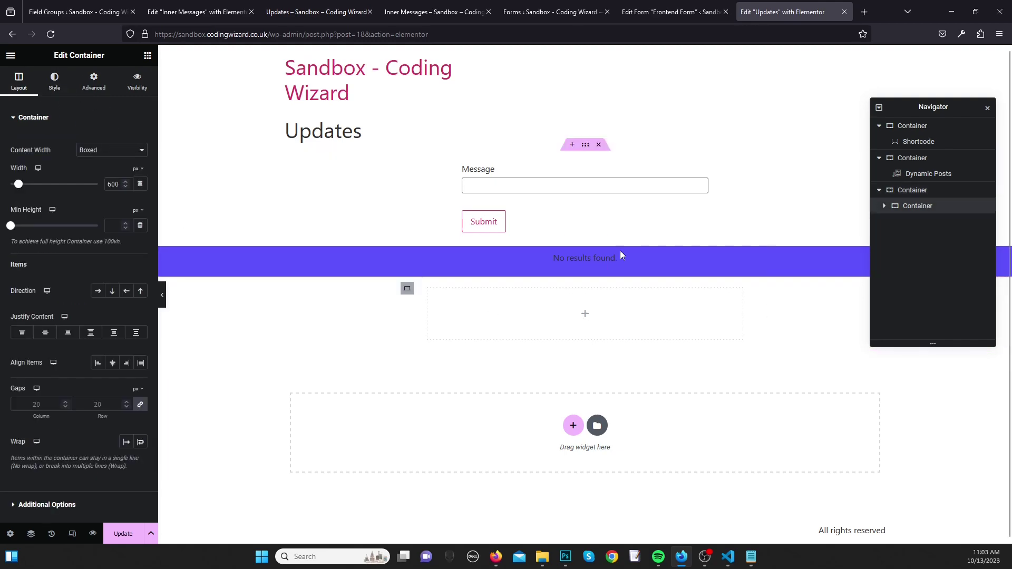
{"action": "left_click", "coordinate": [58, 85]}
{"action": "left_click", "coordinate": [98, 164]}
{"action": "left_click", "coordinate": [140, 186]}
{"action": "key", "text": "ctrl+v"}
{"action": "left_click", "coordinate": [52, 197]}
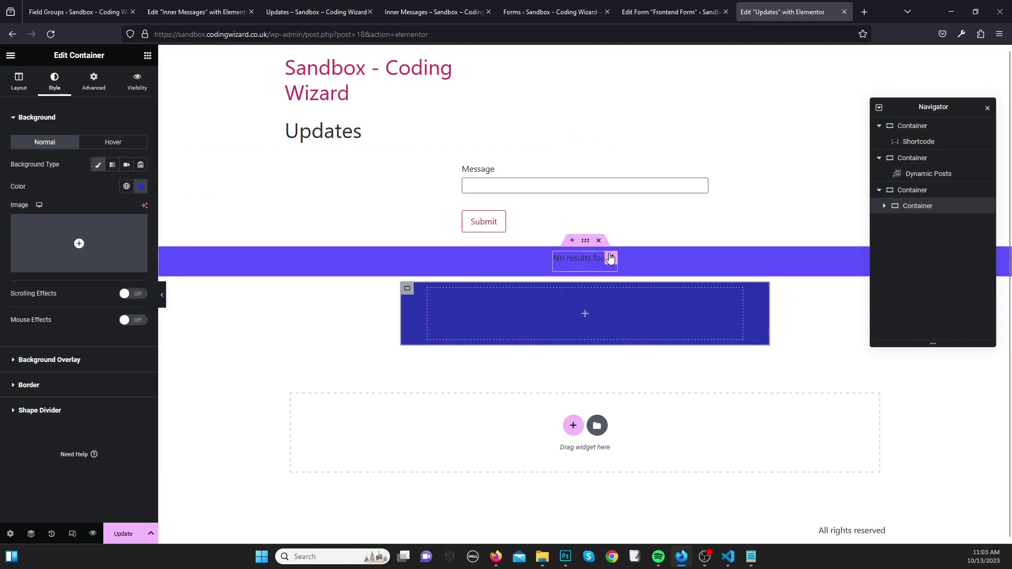
Step: Move the Dynamic Posts widget into the nested dark blue container and delete the emptied purple container
{"action": "left_click_drag", "start_coordinate": [578, 258], "coordinate": [580, 341]}
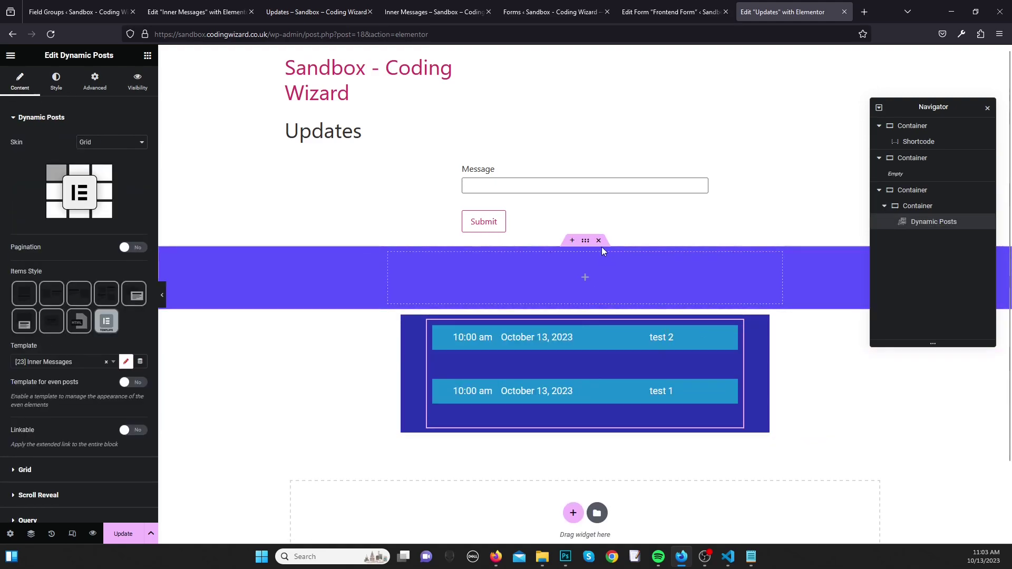
{"action": "left_click", "coordinate": [598, 241]}
{"action": "left_click", "coordinate": [585, 241]}
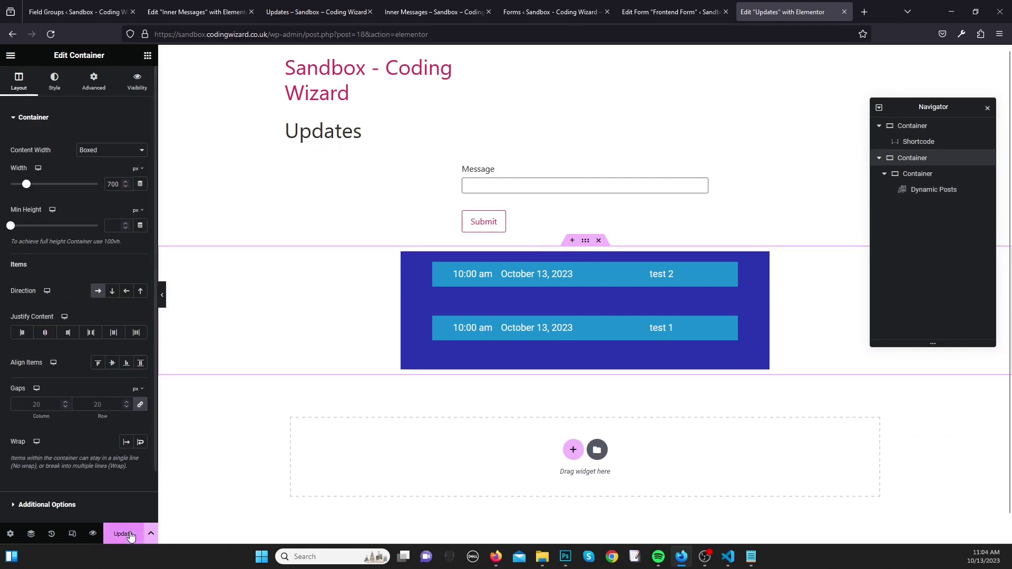
Step: Reload the live Updates page and submit a message reading "test 3" through the form
{"action": "left_click", "coordinate": [332, 10]}
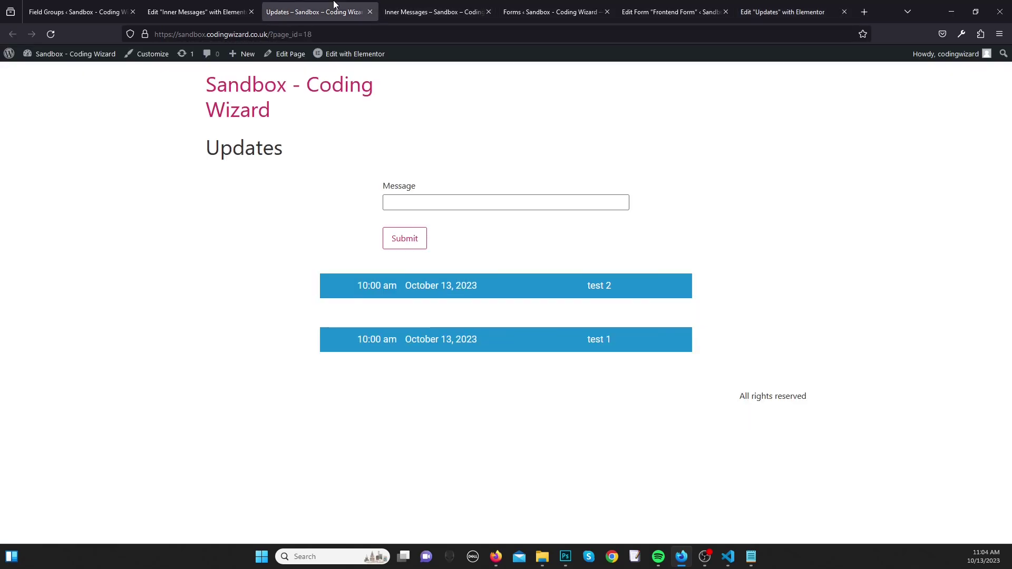
{"action": "right_click", "coordinate": [335, 10]}
{"action": "left_click", "coordinate": [352, 32]}
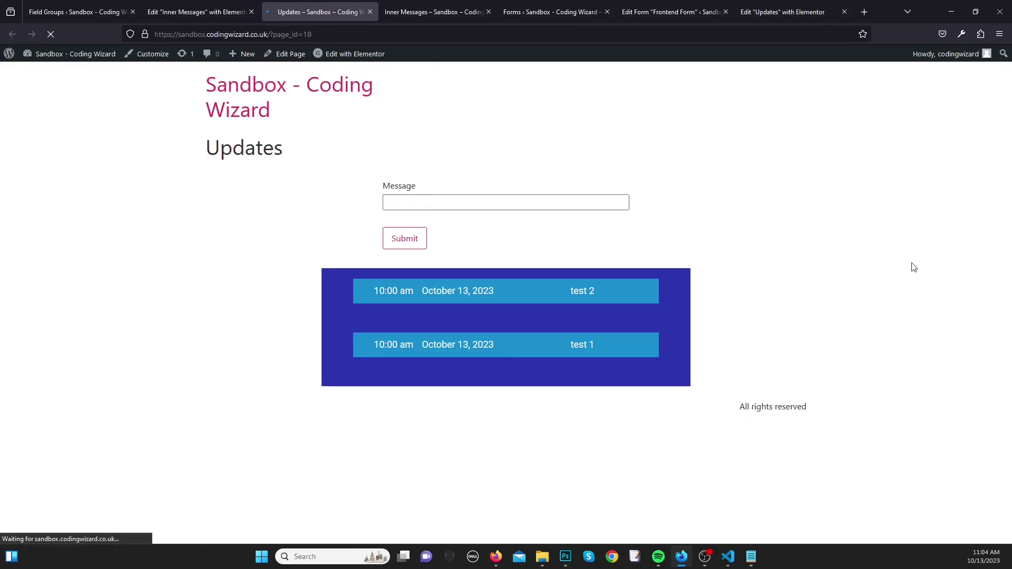
{"action": "left_click", "coordinate": [421, 203]}
{"action": "type", "text": "test 3"}
{"action": "left_click", "coordinate": [404, 240]}
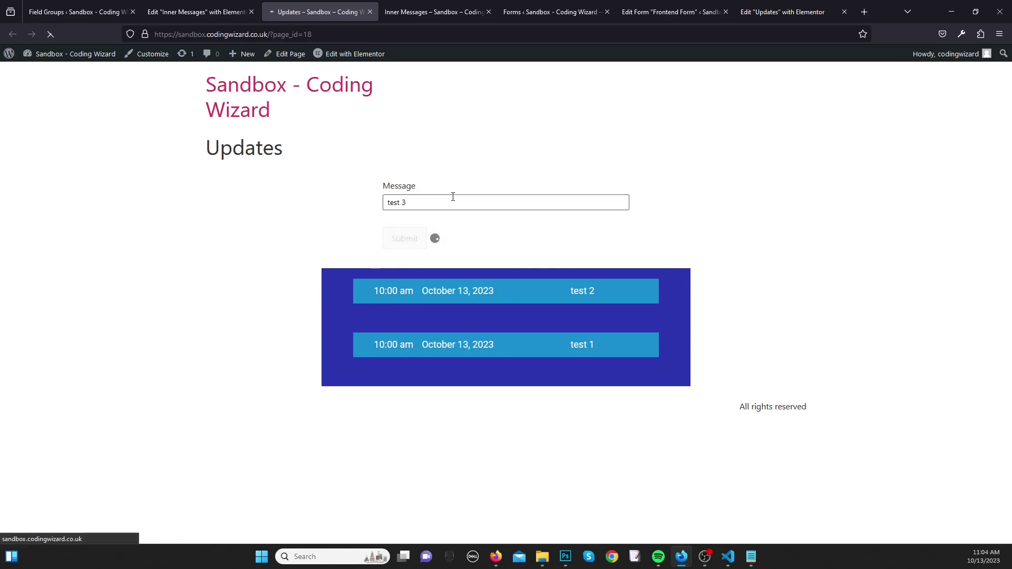
Step: Submit another message reading "hello there" on the live Updates page
{"action": "left_click", "coordinate": [447, 216]}
{"action": "type", "text": "hello there"}
{"action": "key", "text": "Return"}
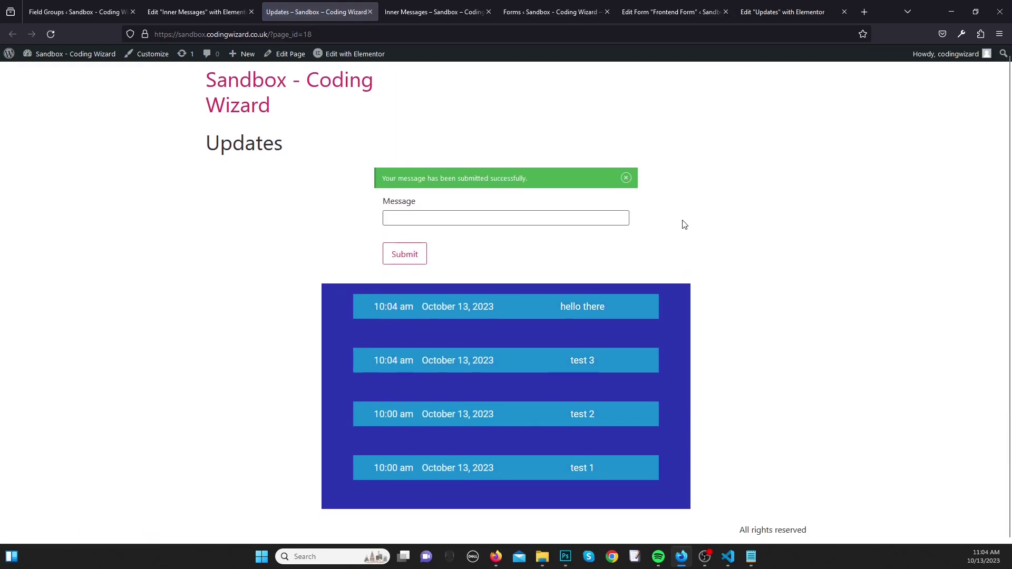